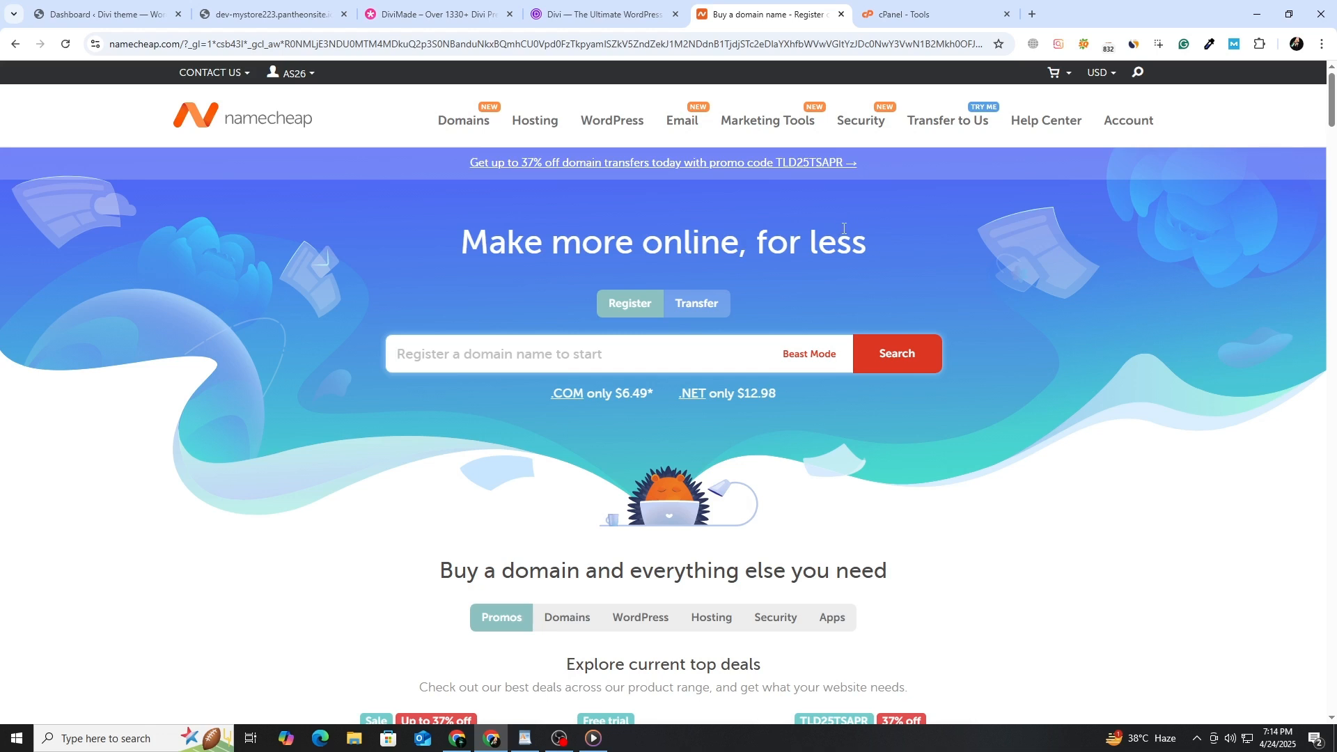
Look over the Namecheap home page, including its domain search, current deals and service sections.
drag(323, 125, 126, 116)
click(125, 115)
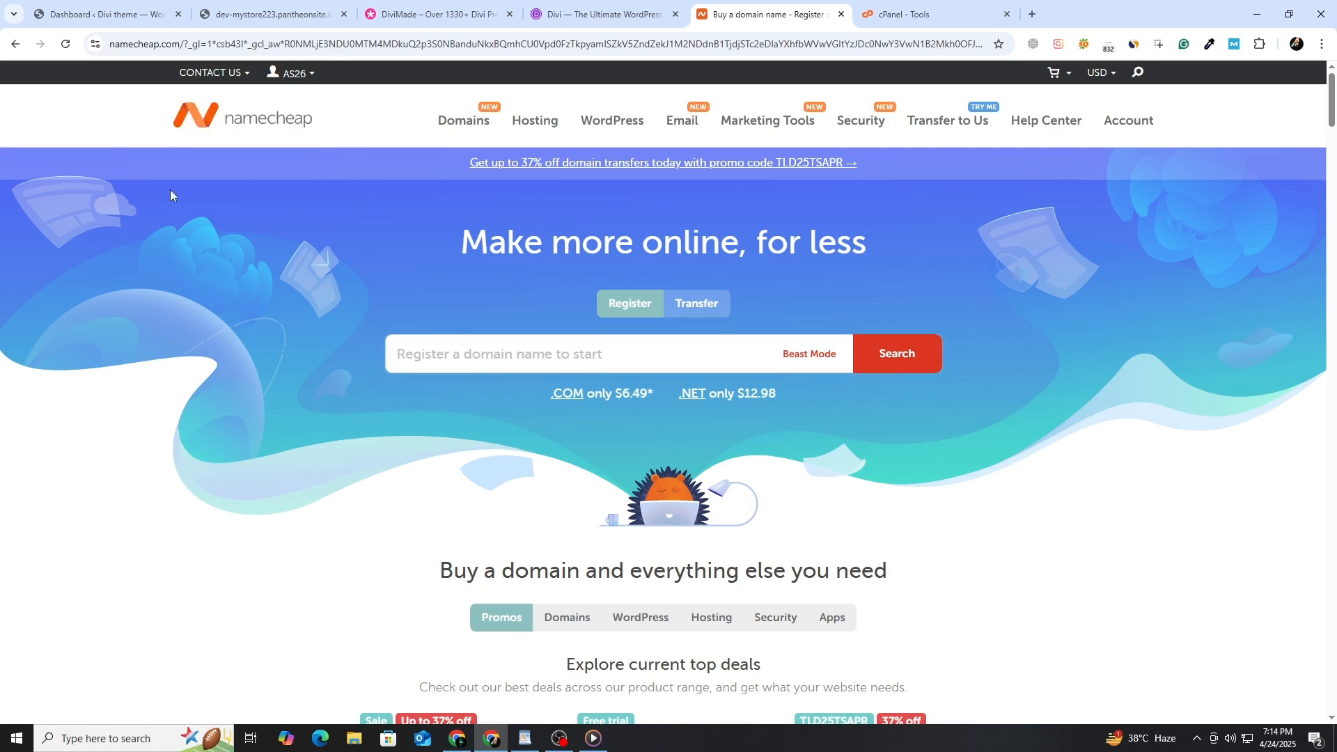
scroll(335, 290, down, 4)
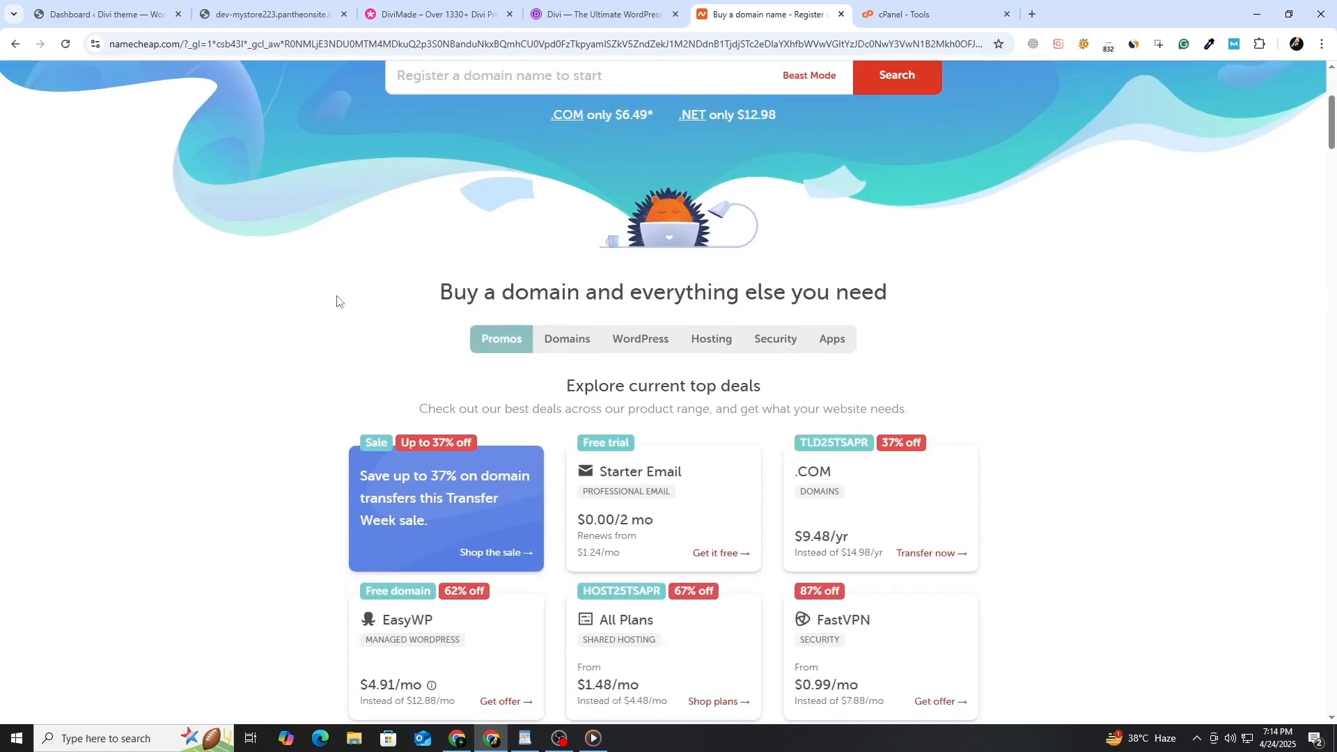
scroll(337, 301, down, 2)
scroll(307, 314, down, 8)
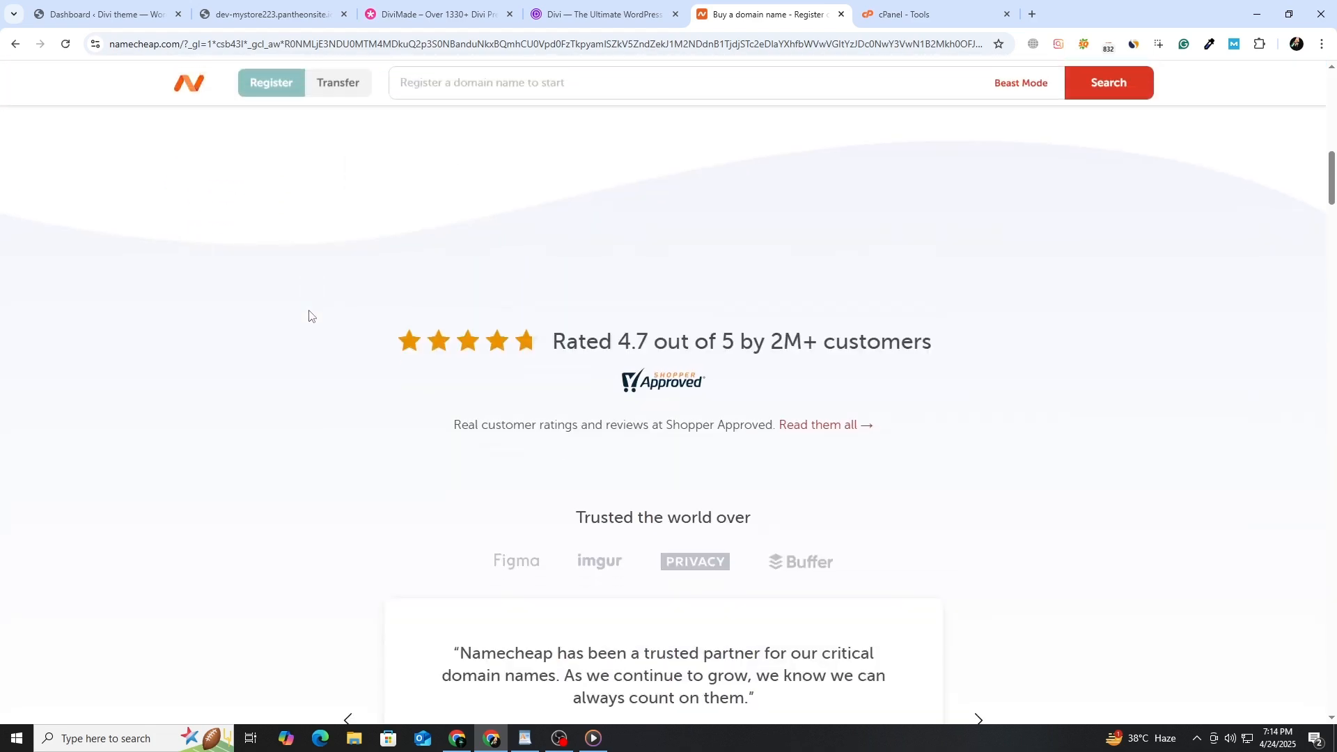
scroll(309, 316, down, 12)
scroll(309, 317, down, 10)
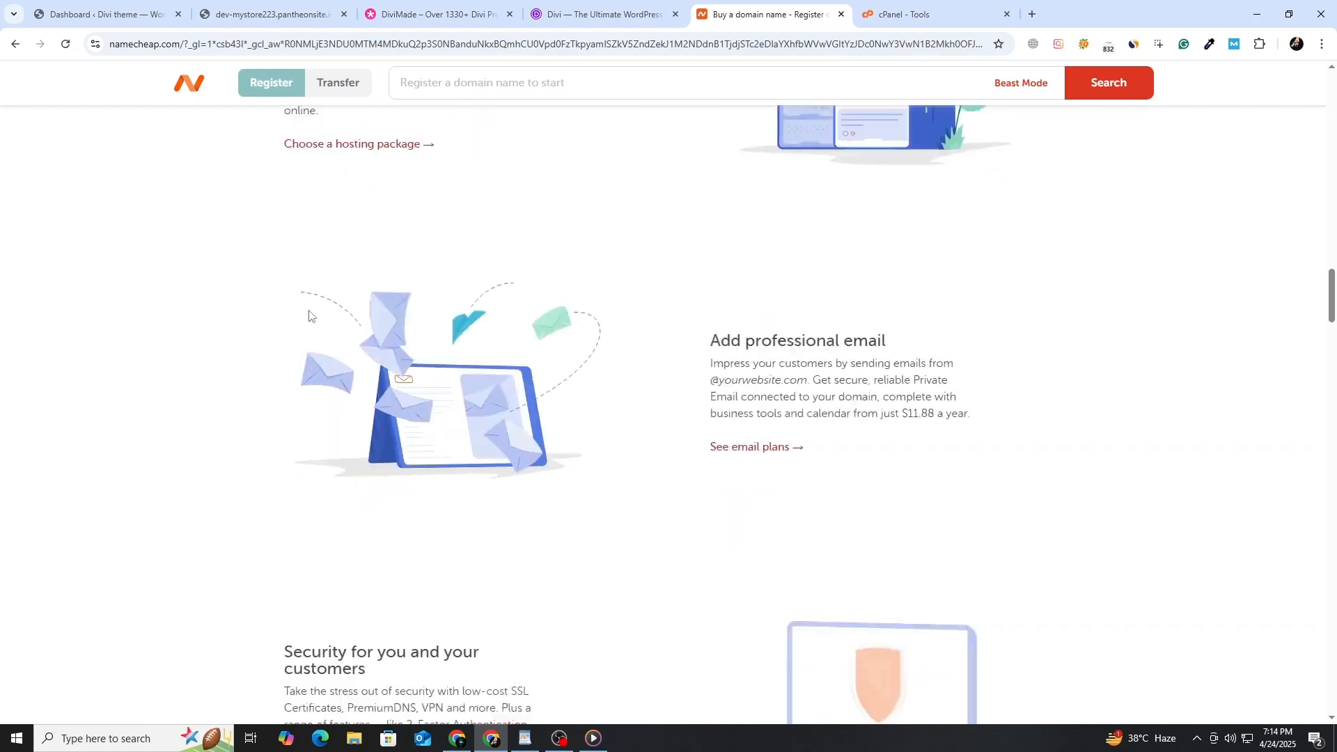
scroll(309, 316, up, 16)
scroll(309, 316, up, 10)
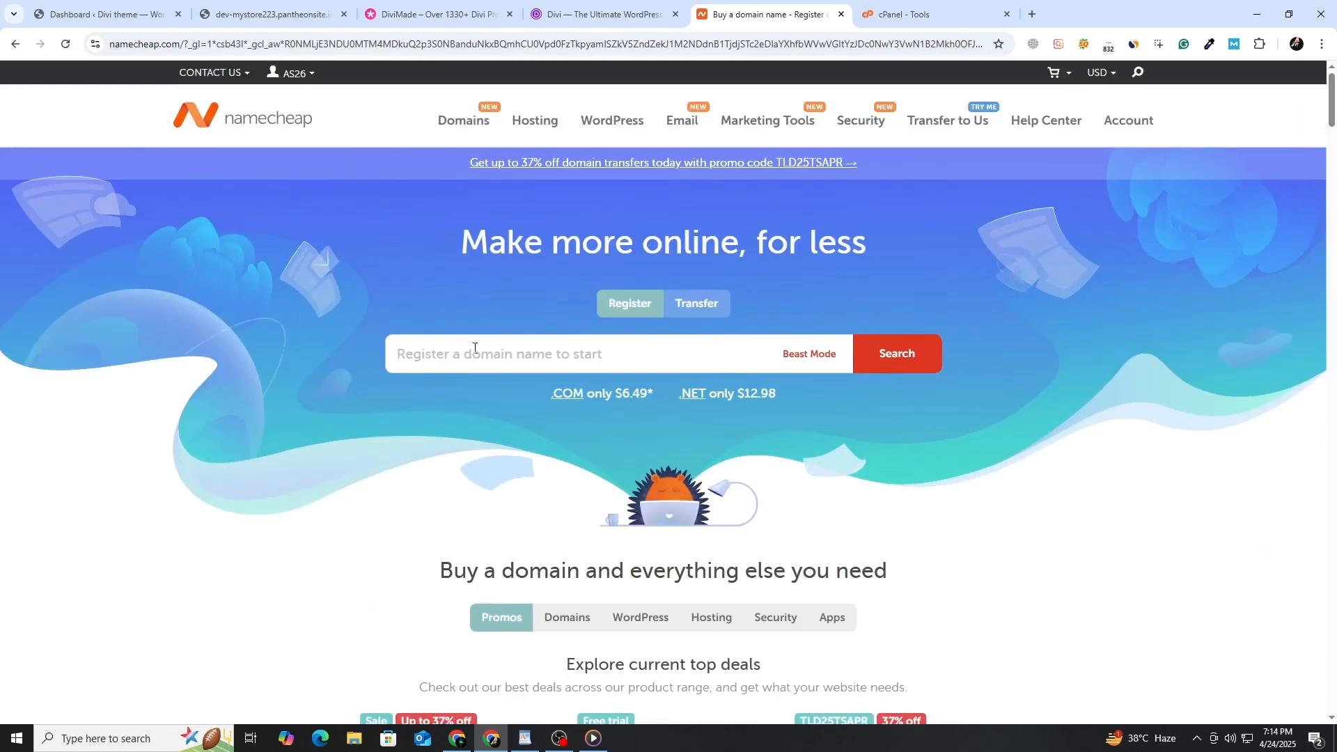
Search Namecheap for the domain name myfirstwebsite and check the yearly price of the .net version.
click(476, 350)
text(my)
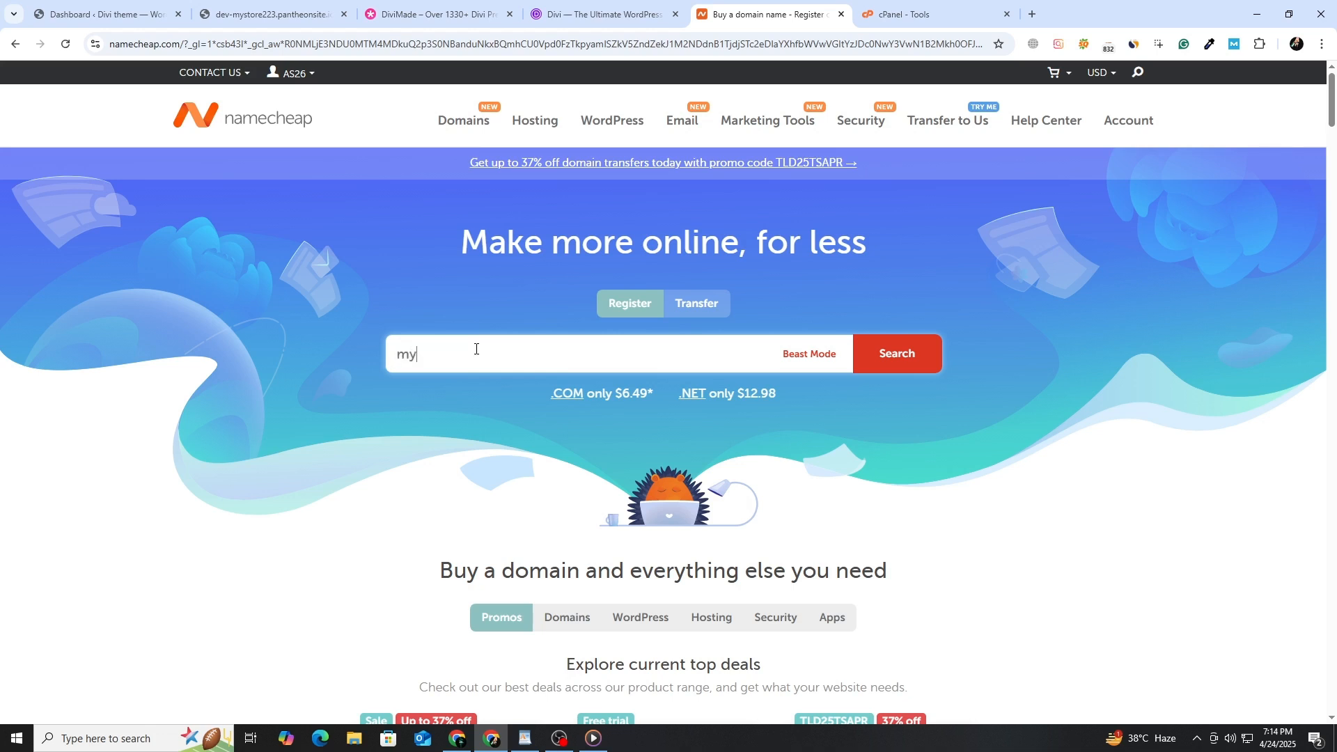
text(firstwebsite)
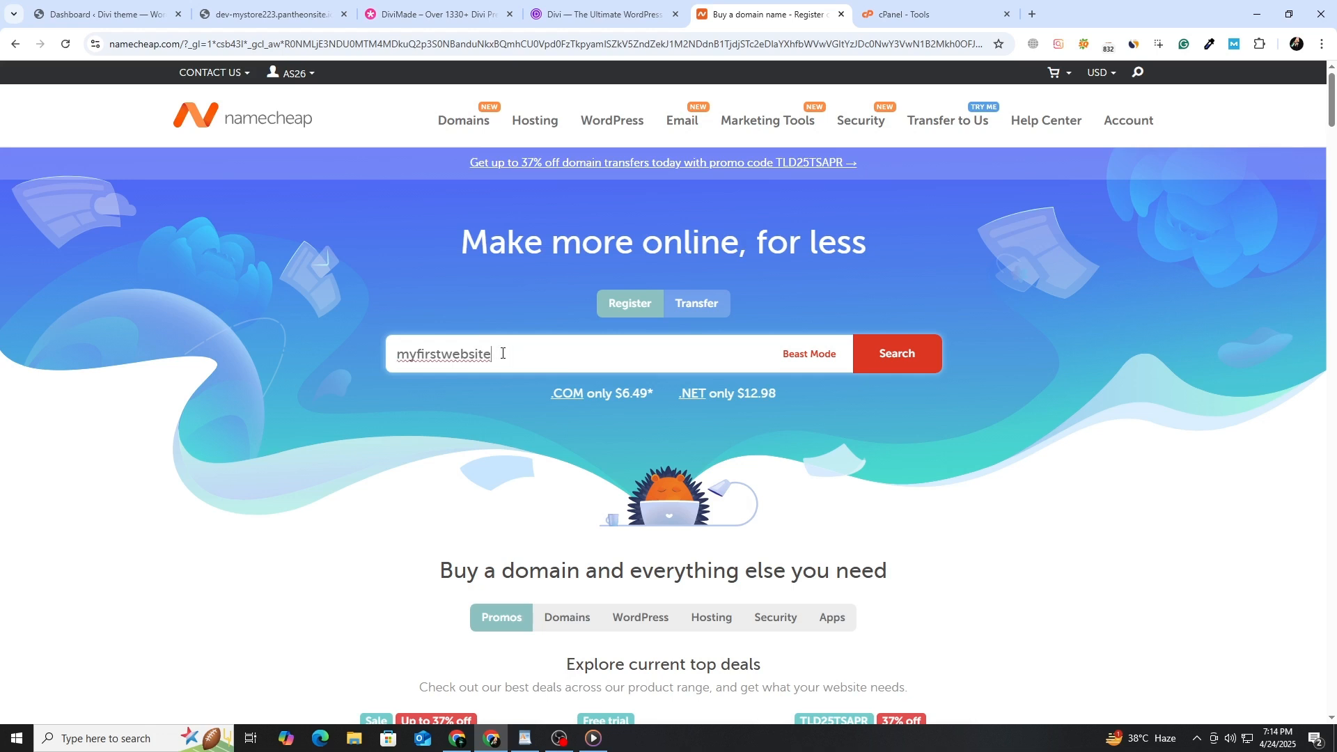
click(931, 352)
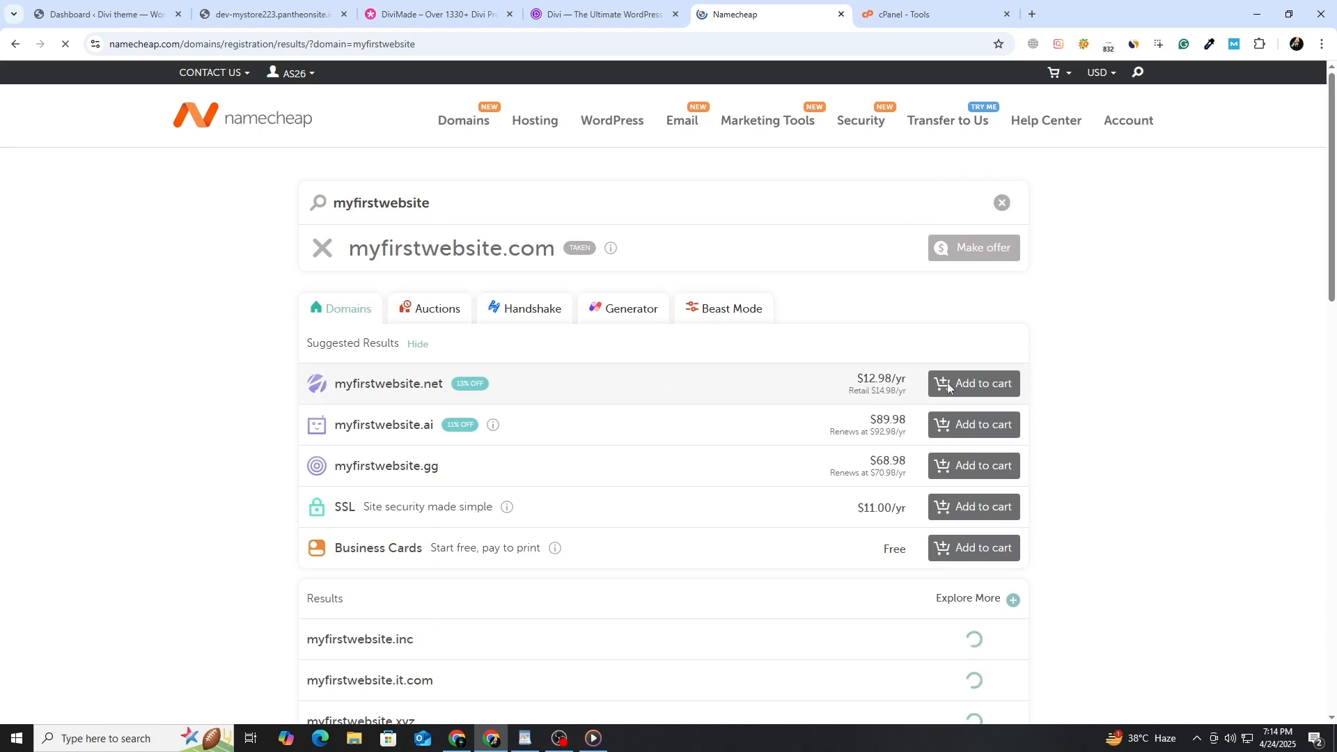
drag(902, 379, 818, 382)
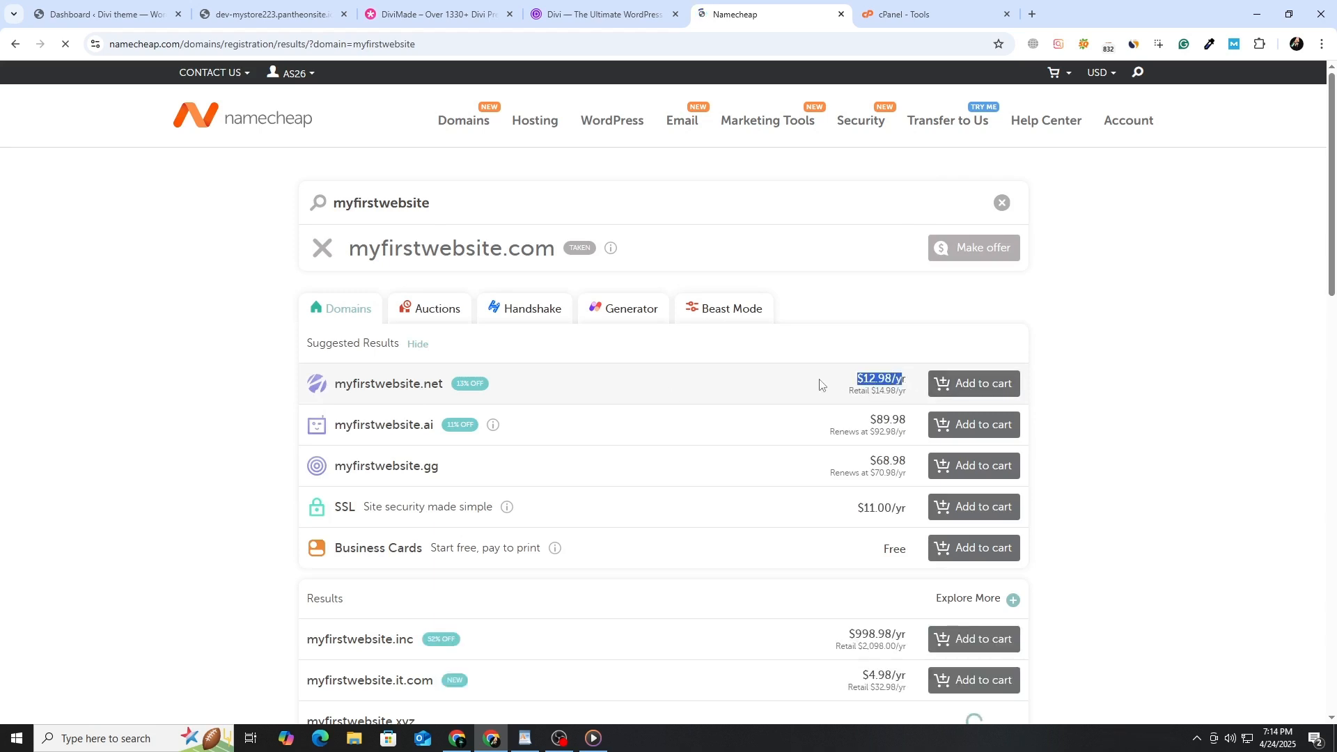
click(168, 401)
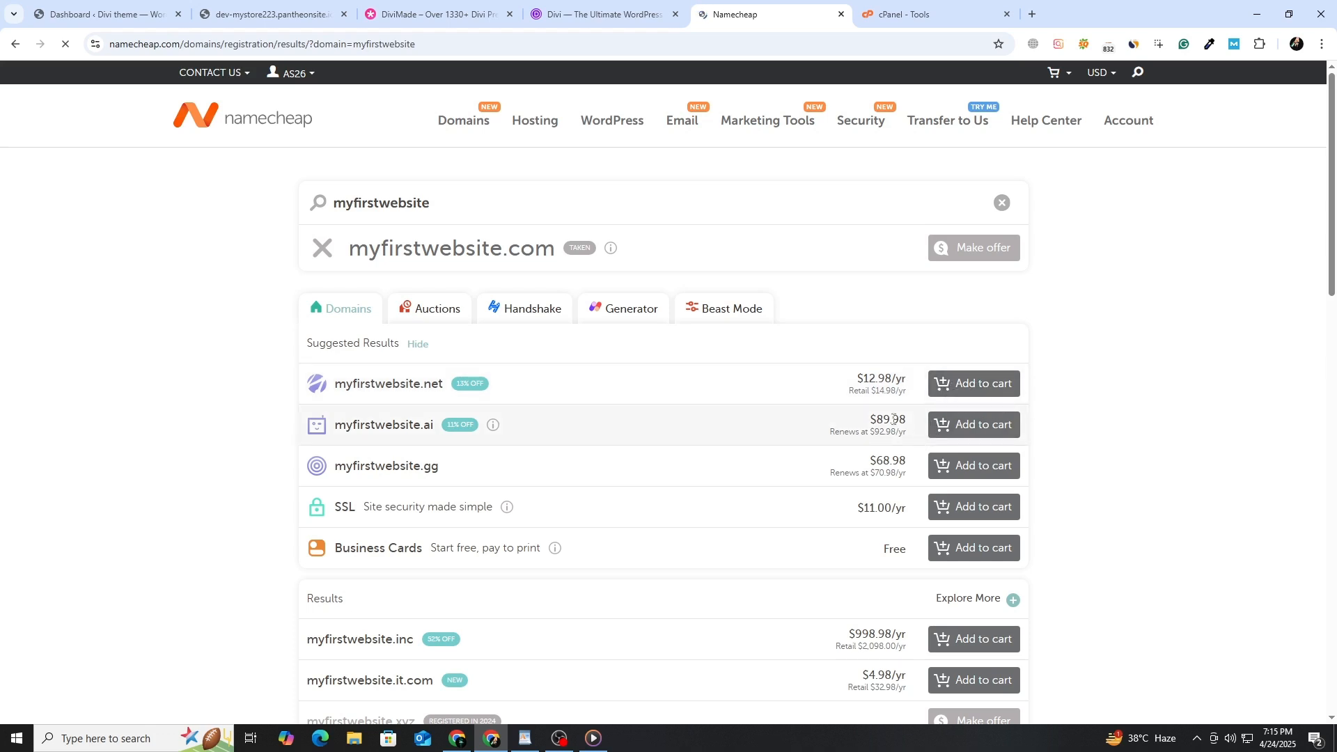
Go to Namecheap's web hosting overview and open its Shared Hosting page.
mouse_move(534, 120)
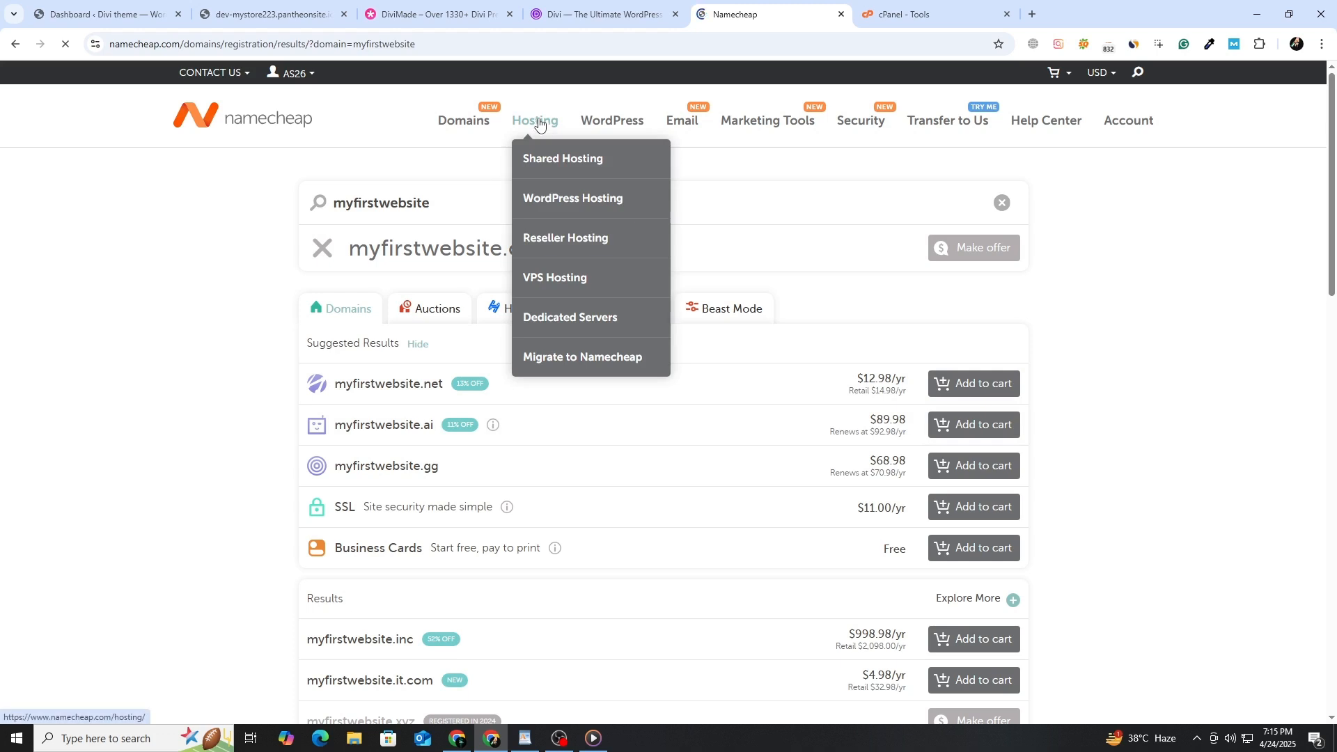
click(539, 122)
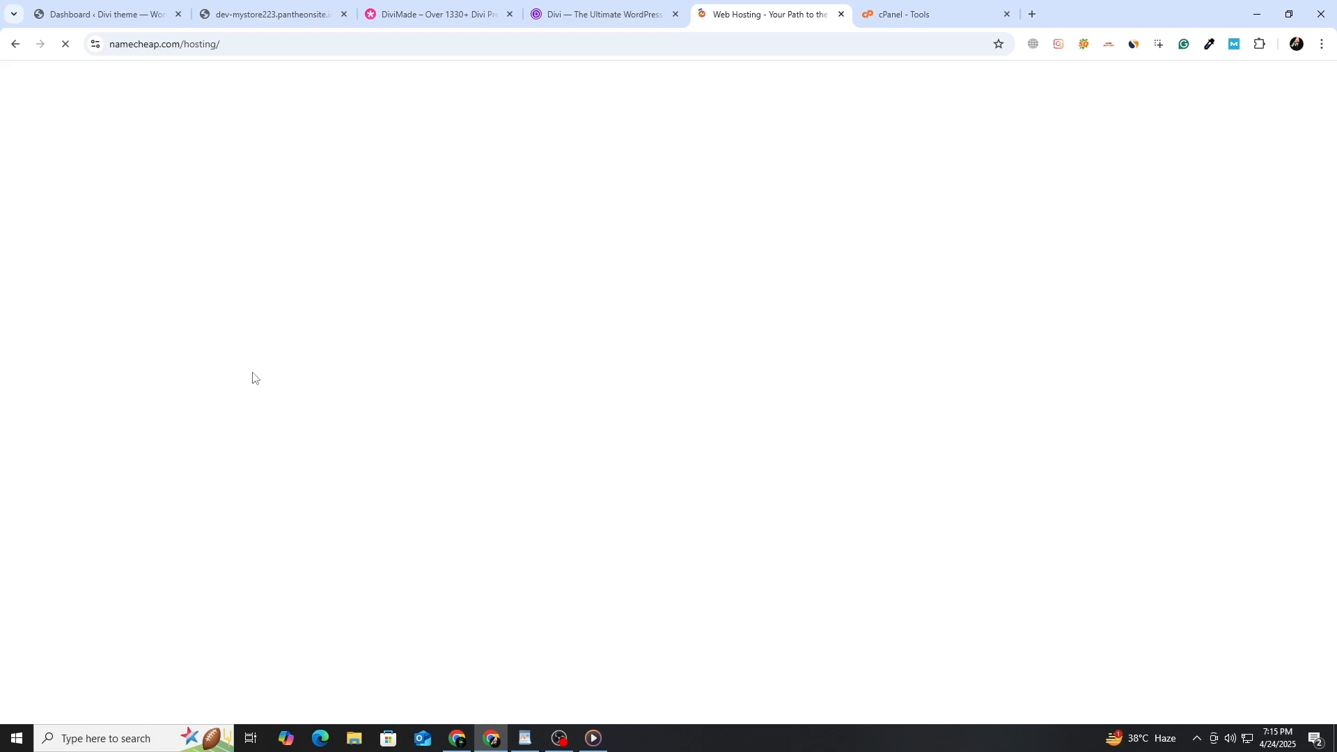
scroll(251, 379, down, 10)
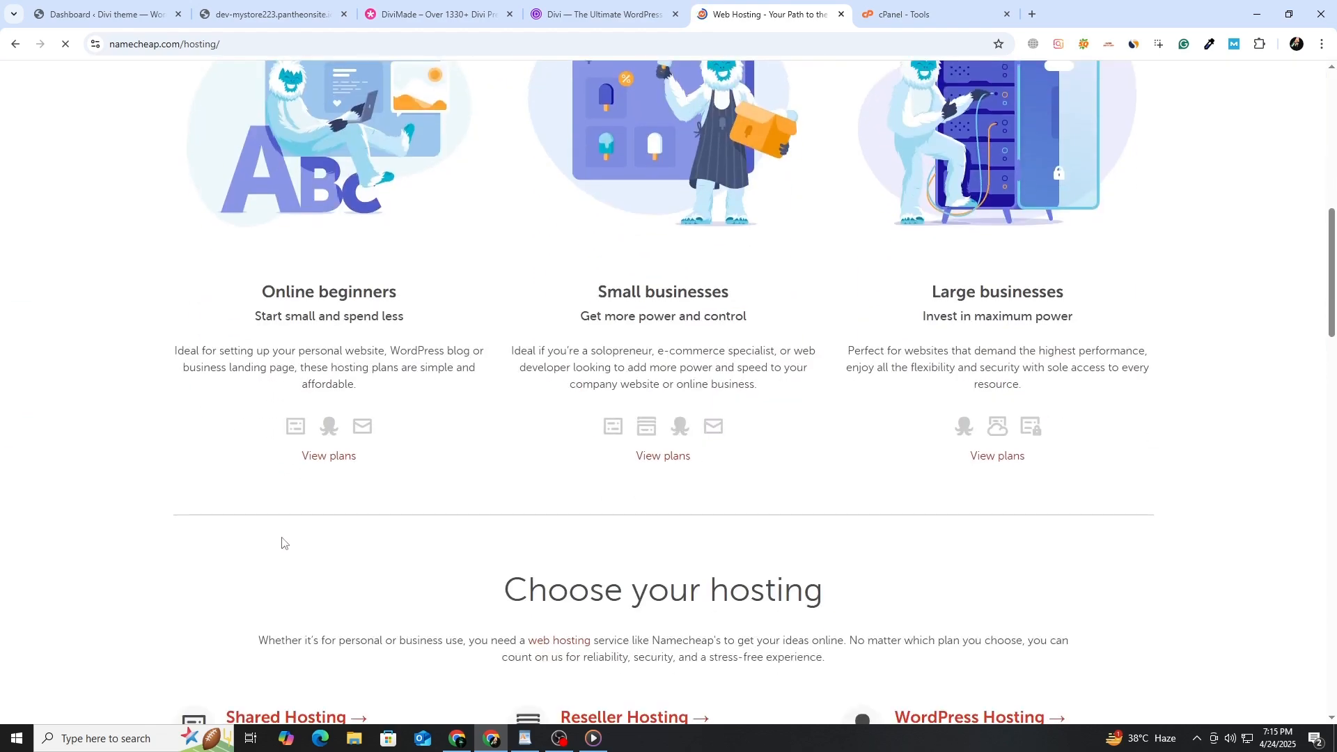
scroll(282, 542, down, 10)
scroll(293, 546, up, 4)
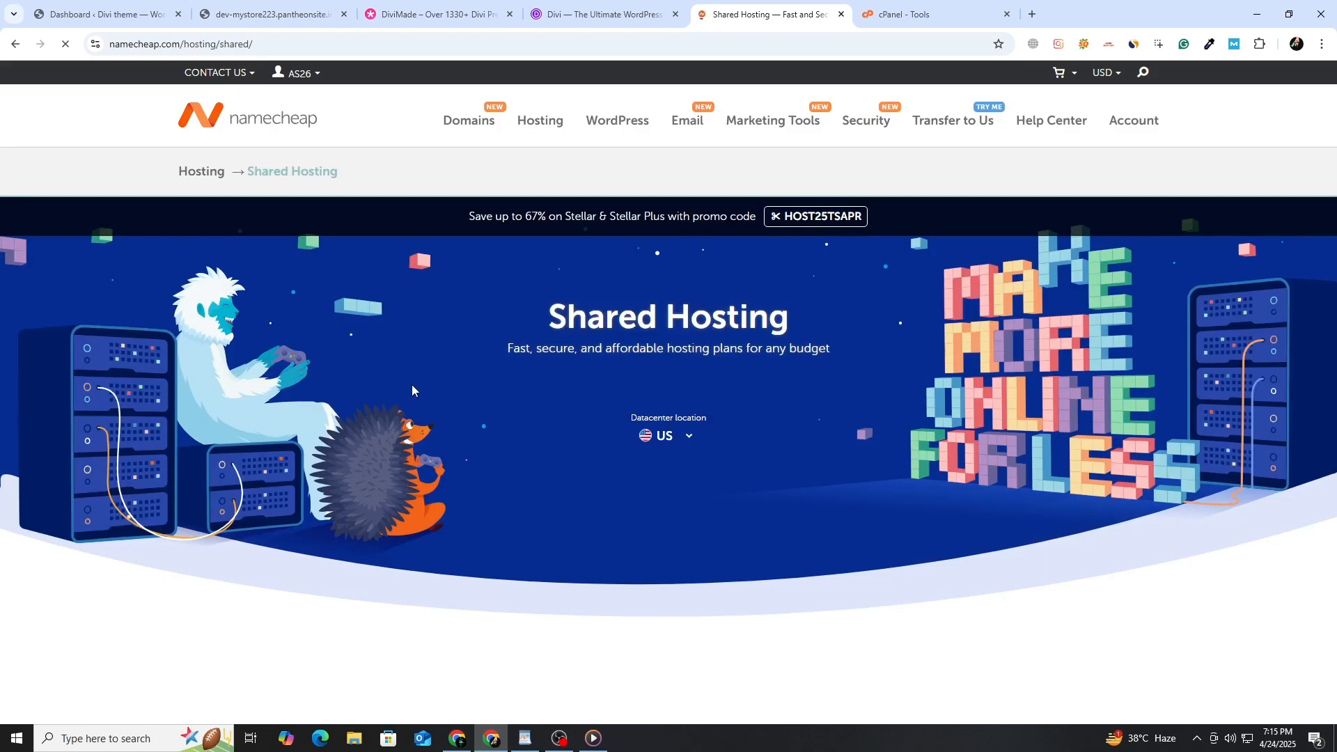
Compare the prices and included features of the Stellar, Stellar Plus and Stellar Business shared hosting plans.
scroll(417, 431, down, 5)
drag(453, 97, 372, 98)
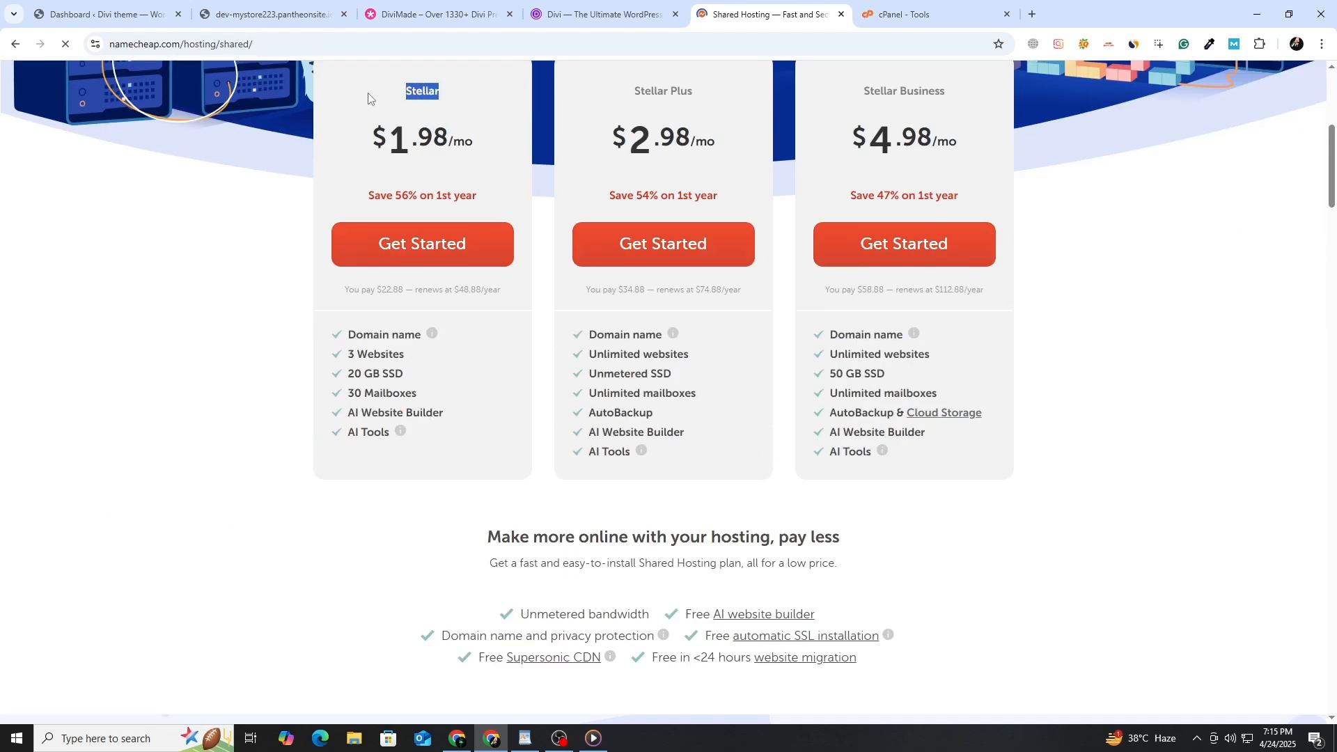
scroll(402, 278, up, 5)
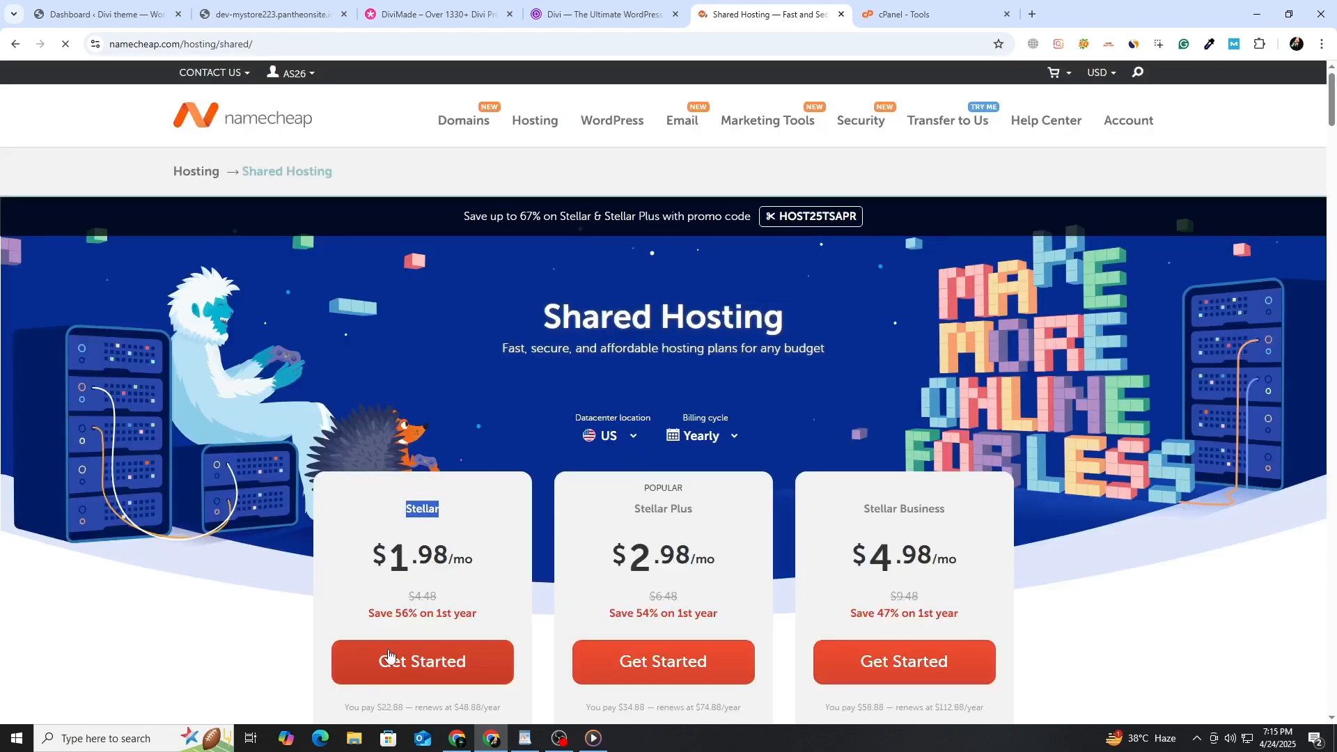
scroll(216, 596, down, 5)
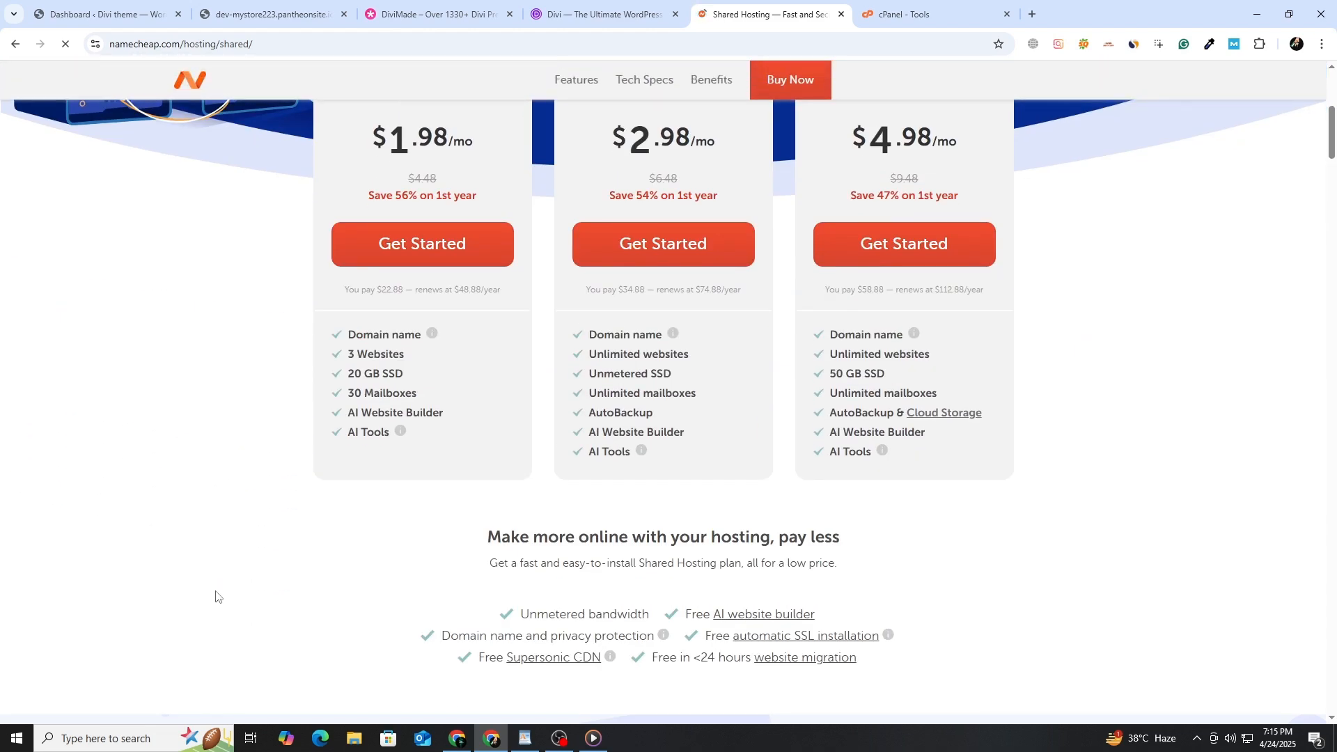
scroll(216, 596, up, 4)
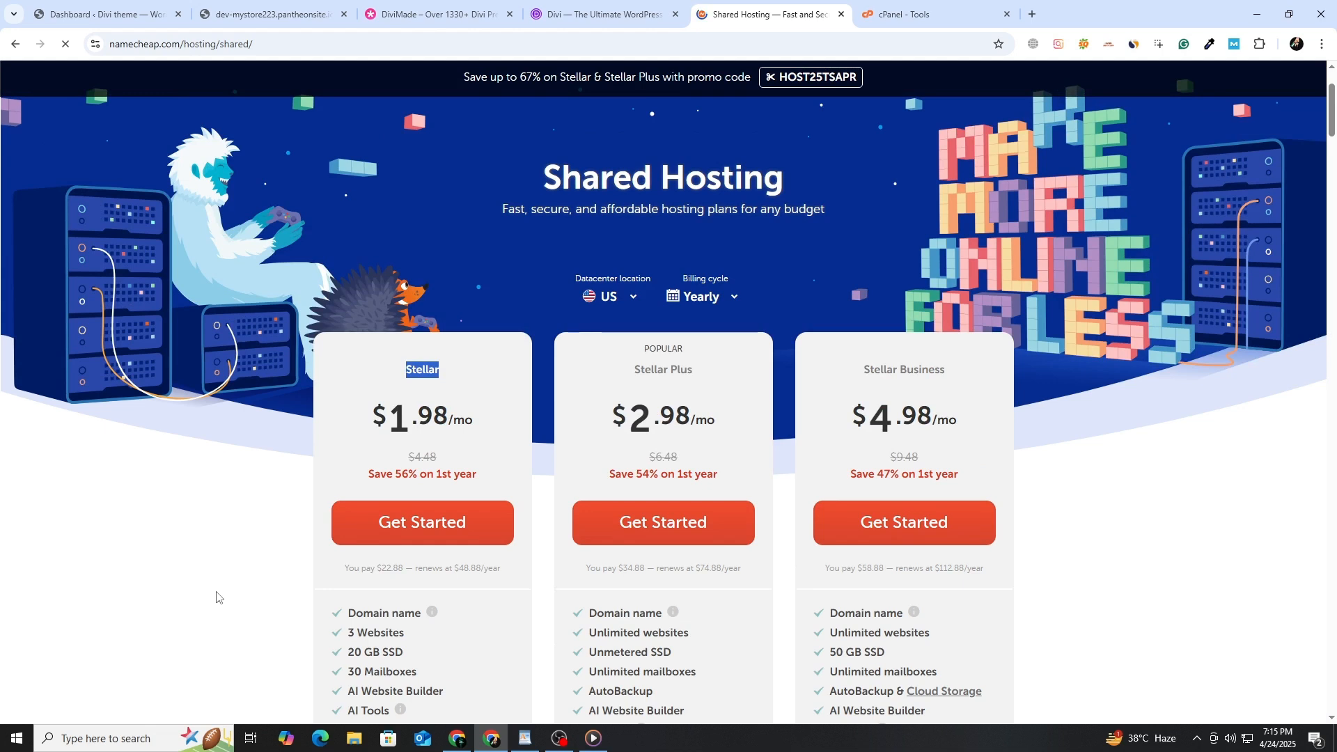
click(41, 594)
scroll(152, 505, up, 2)
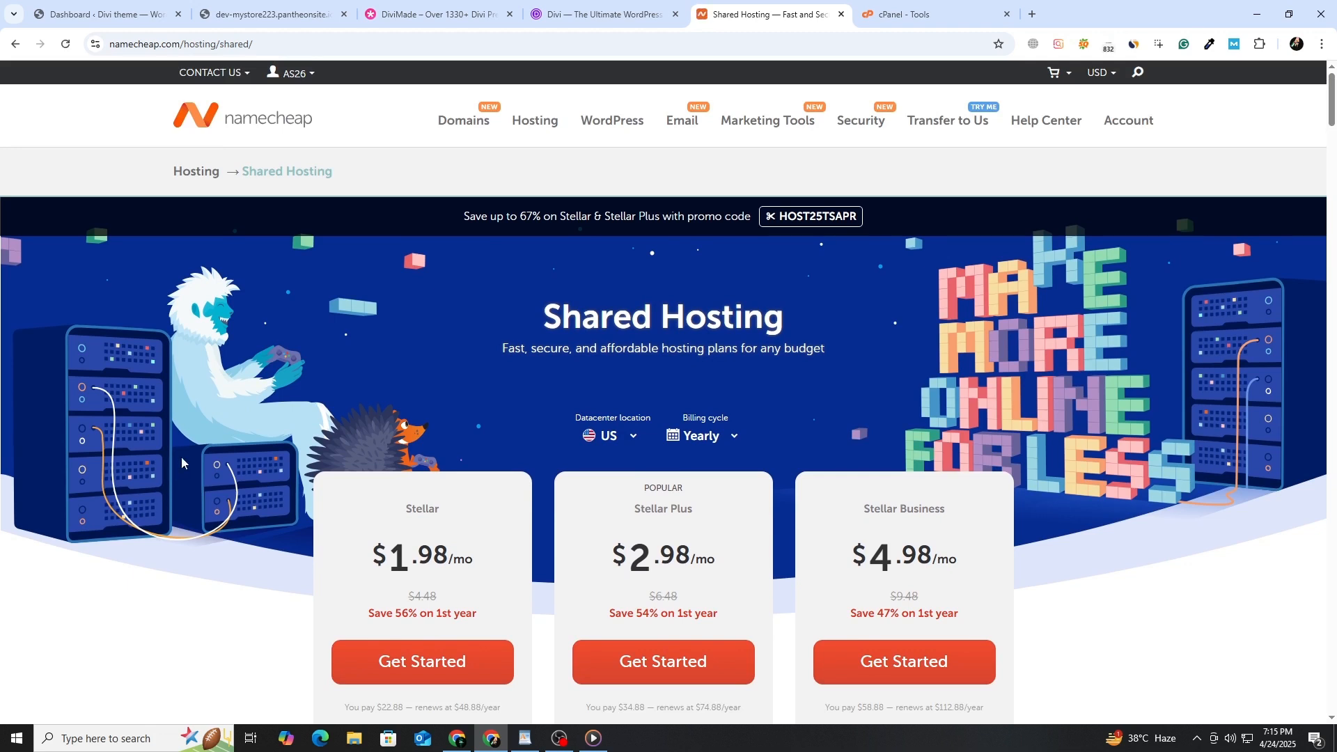
Switch to cPanel, view the scripts offered in the Softaculous Apps Installer, and return to the tools overview.
click(905, 14)
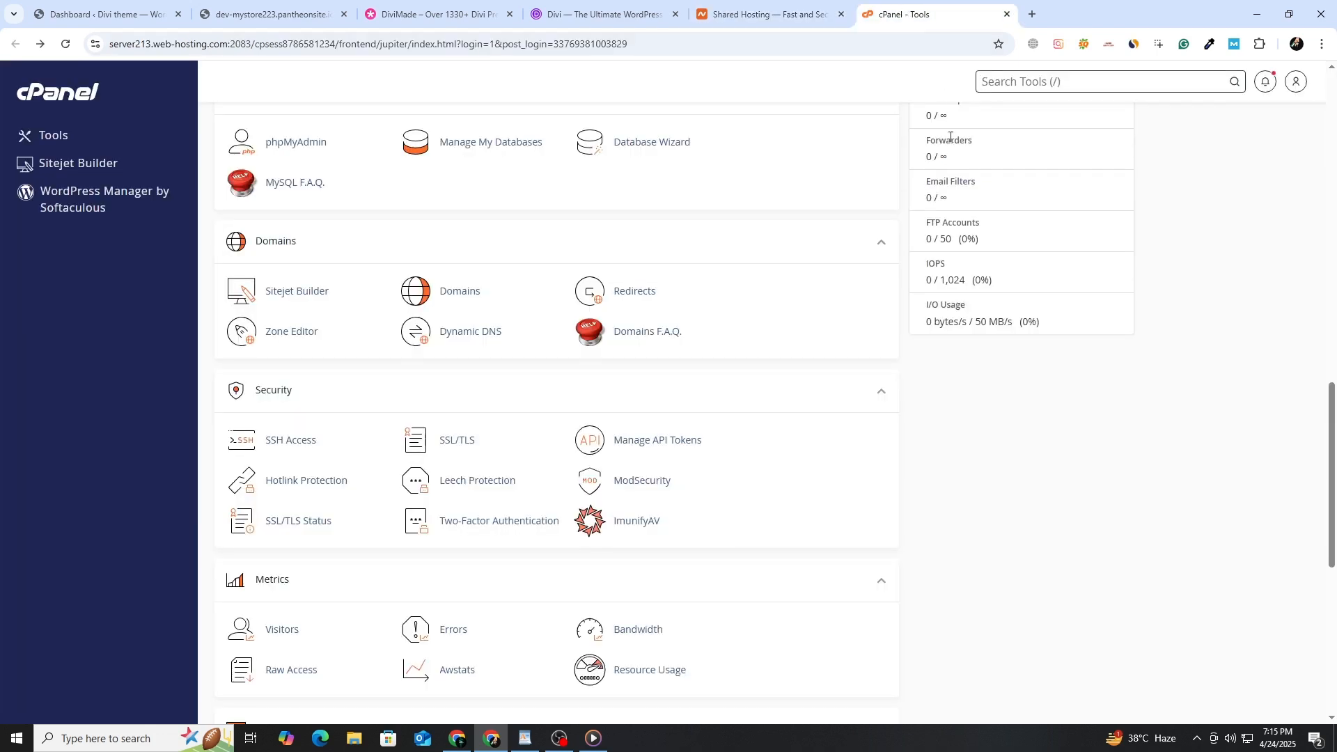
scroll(952, 500, up, 1)
scroll(952, 499, up, 10)
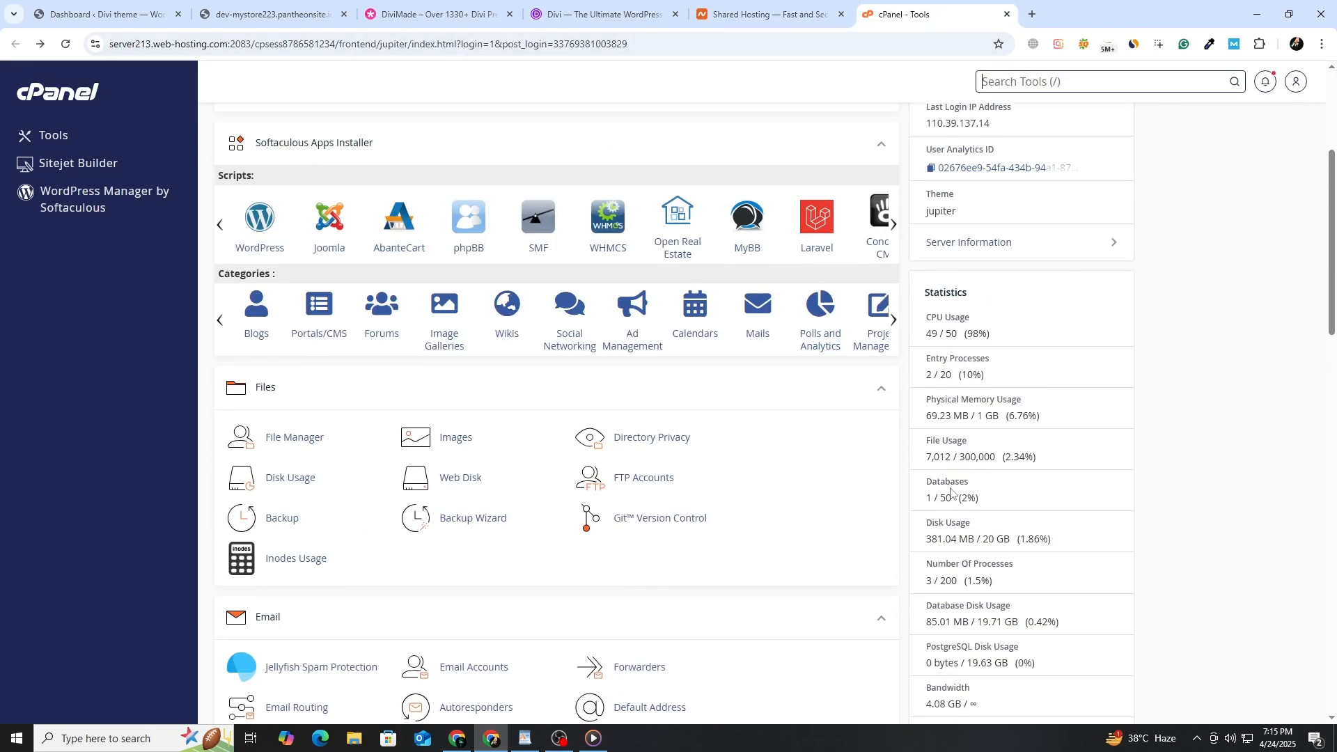
scroll(952, 493, up, 4)
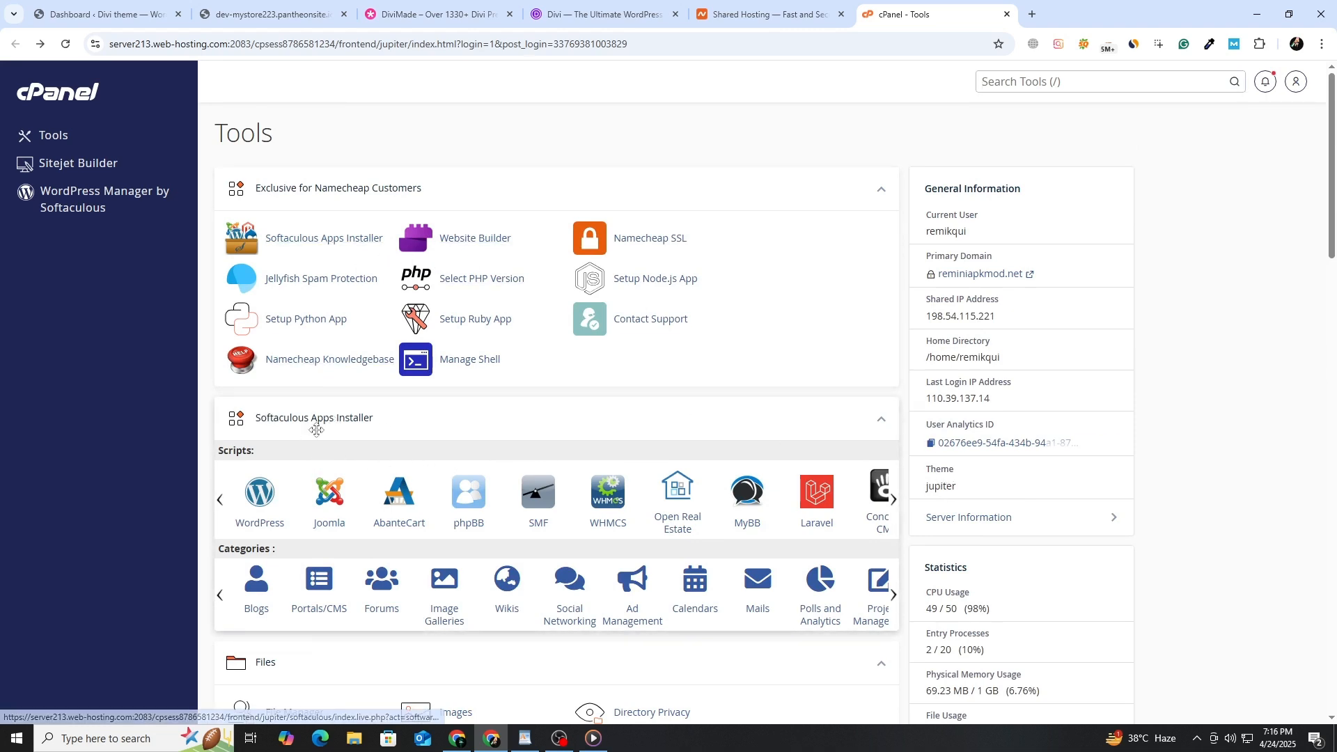
click(325, 238)
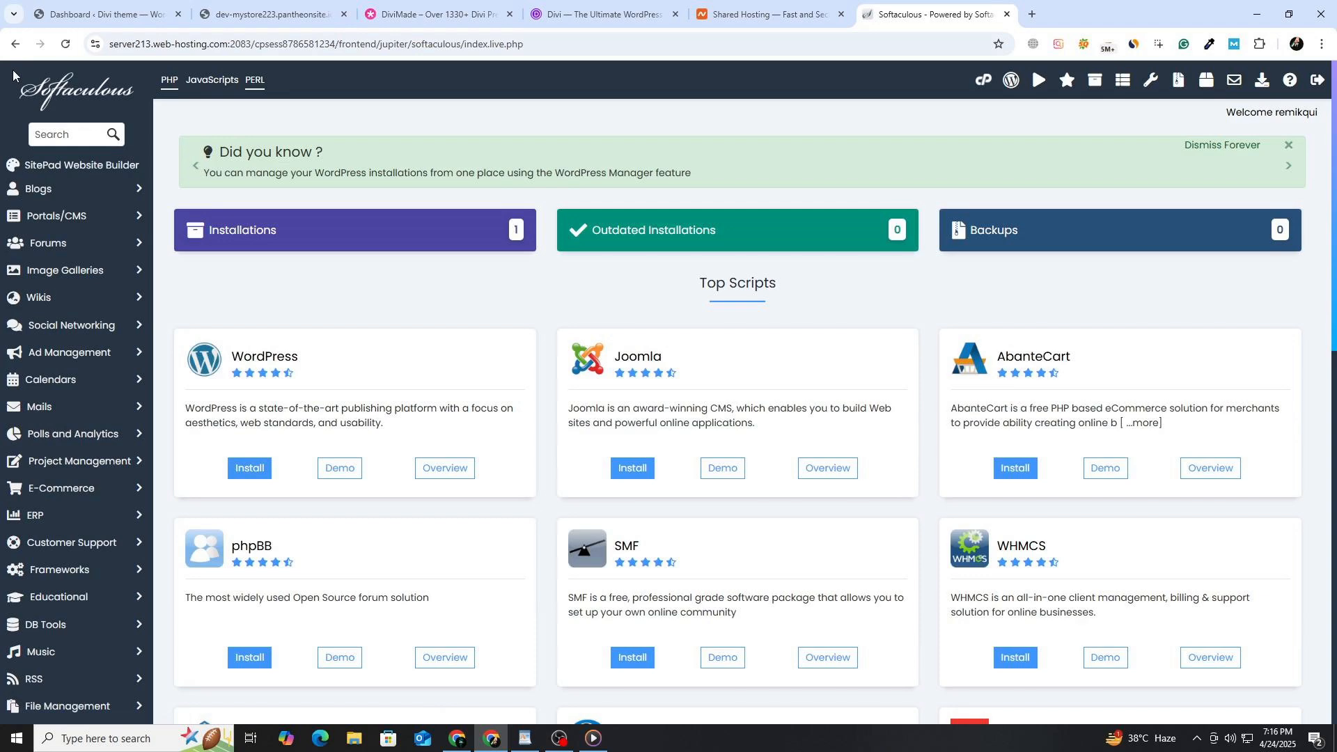
click(14, 44)
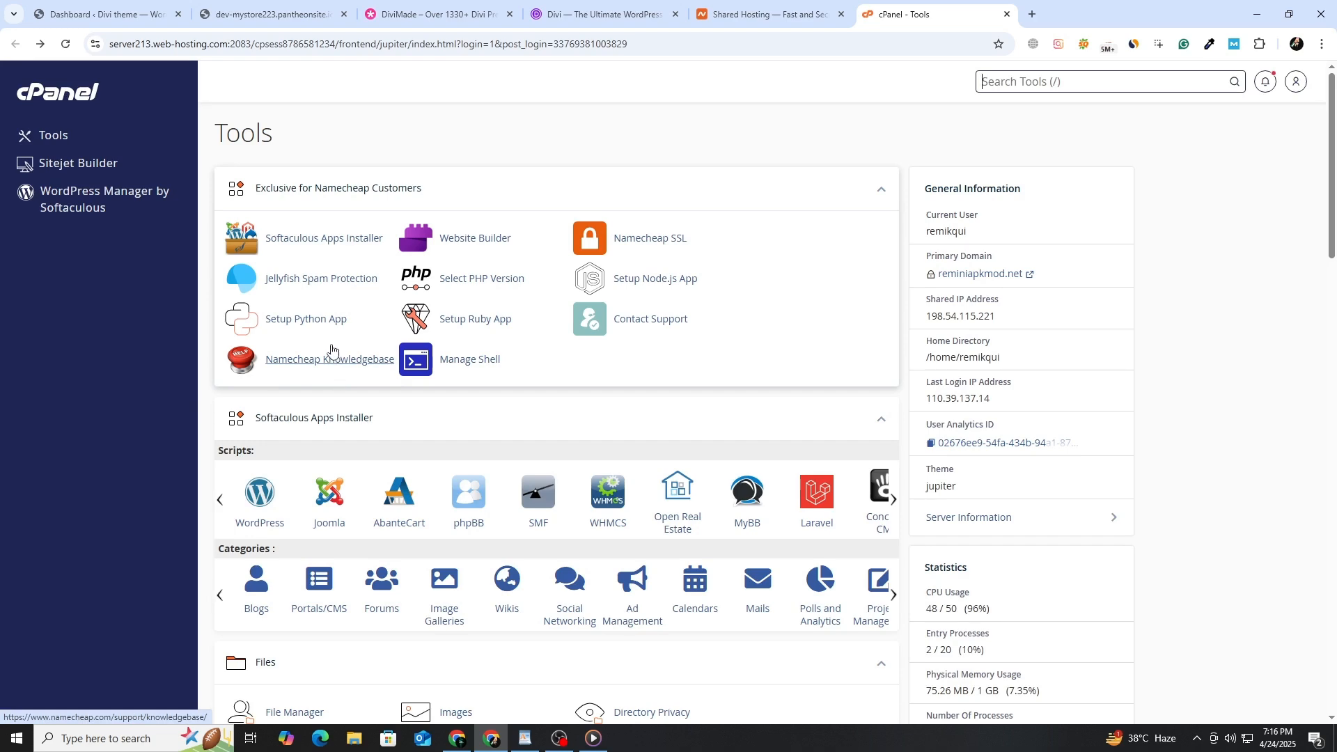
Switch to the Elegant Themes site and review the main Divi theme page.
click(577, 9)
scroll(477, 472, up, 15)
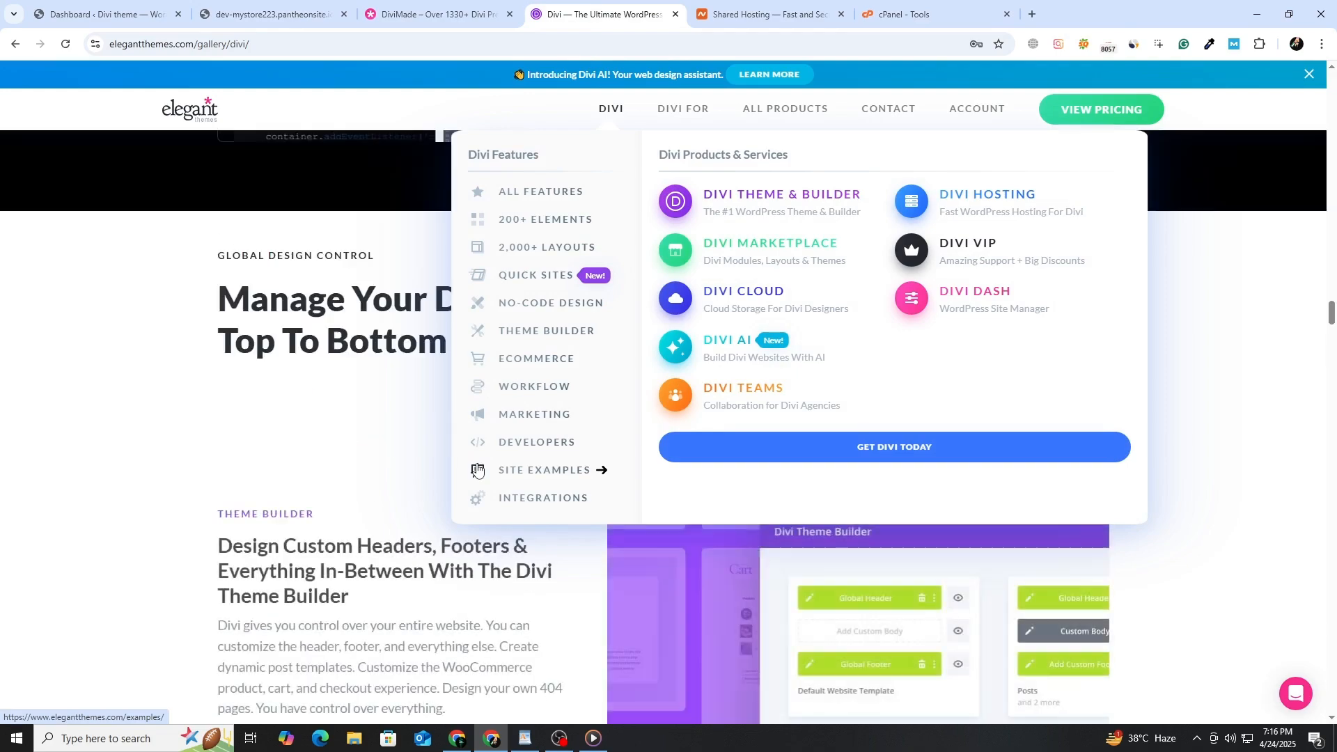
scroll(170, 319, up, 15)
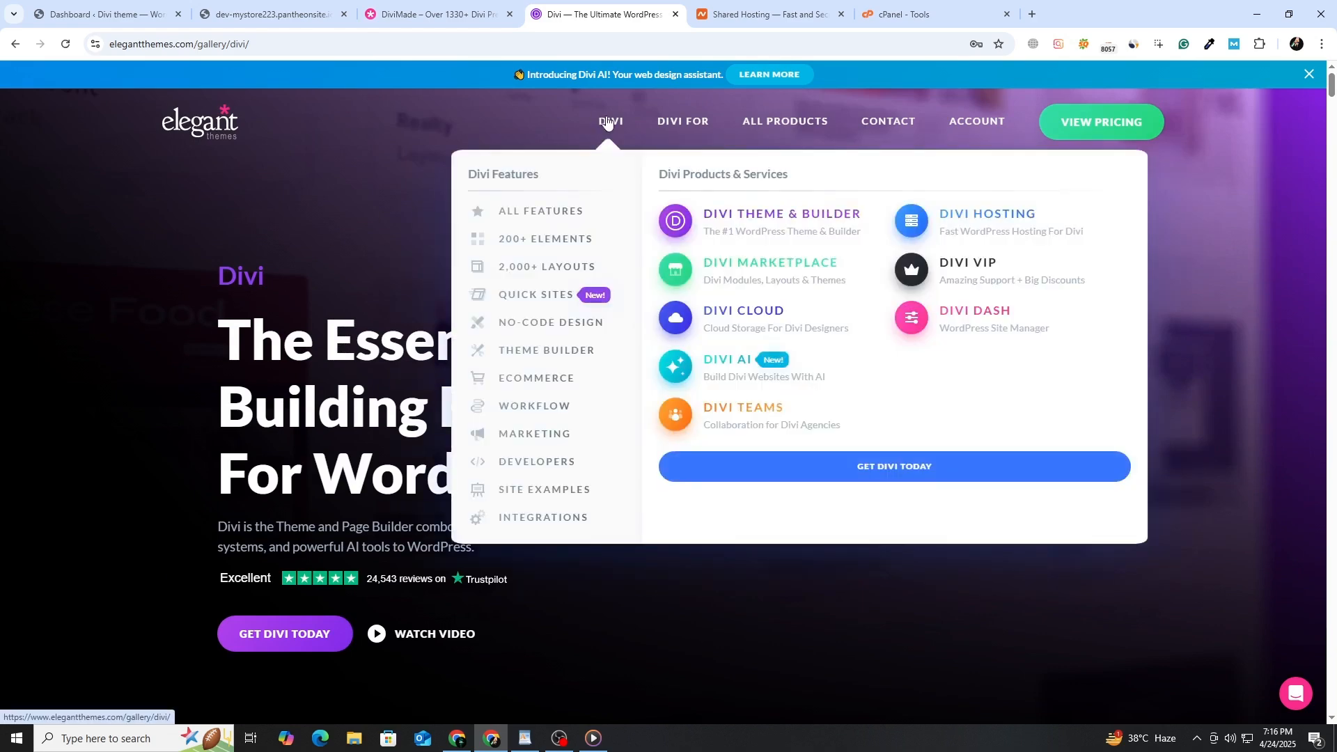
click(607, 122)
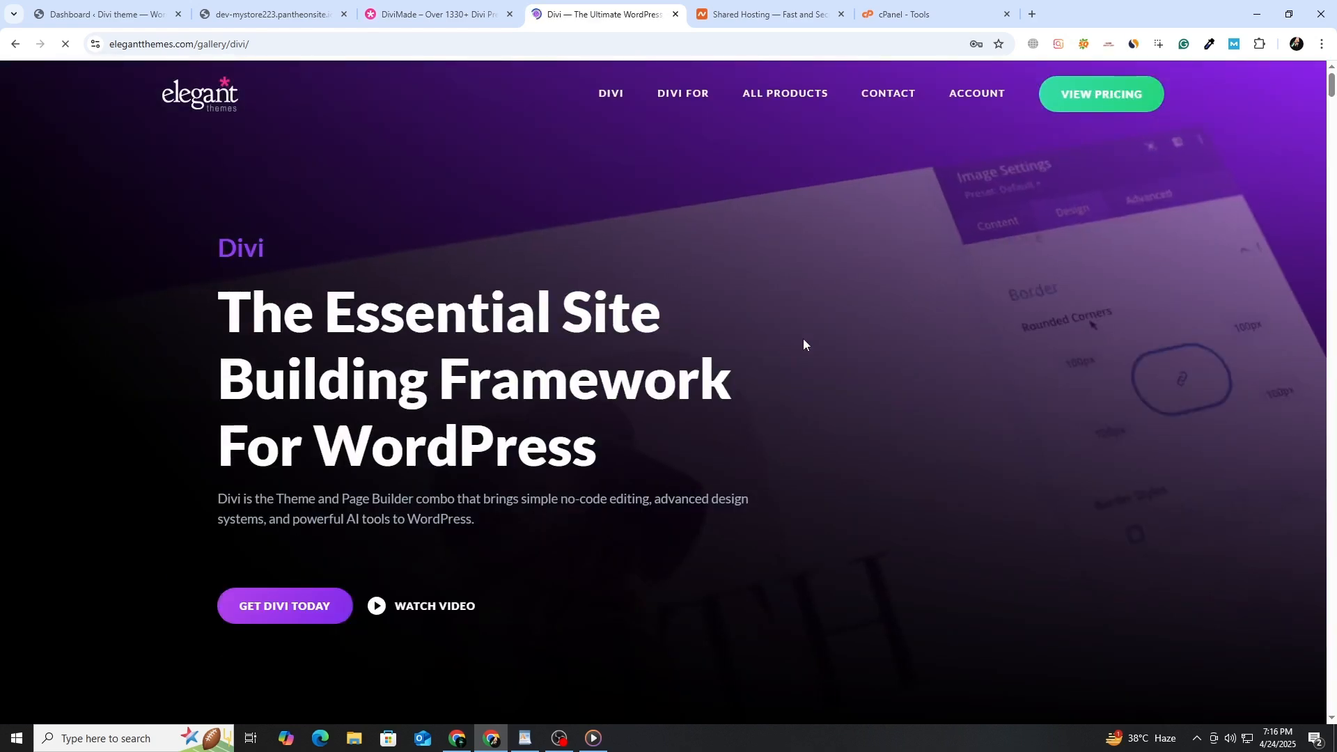
scroll(721, 369, down, 10)
scroll(721, 369, up, 10)
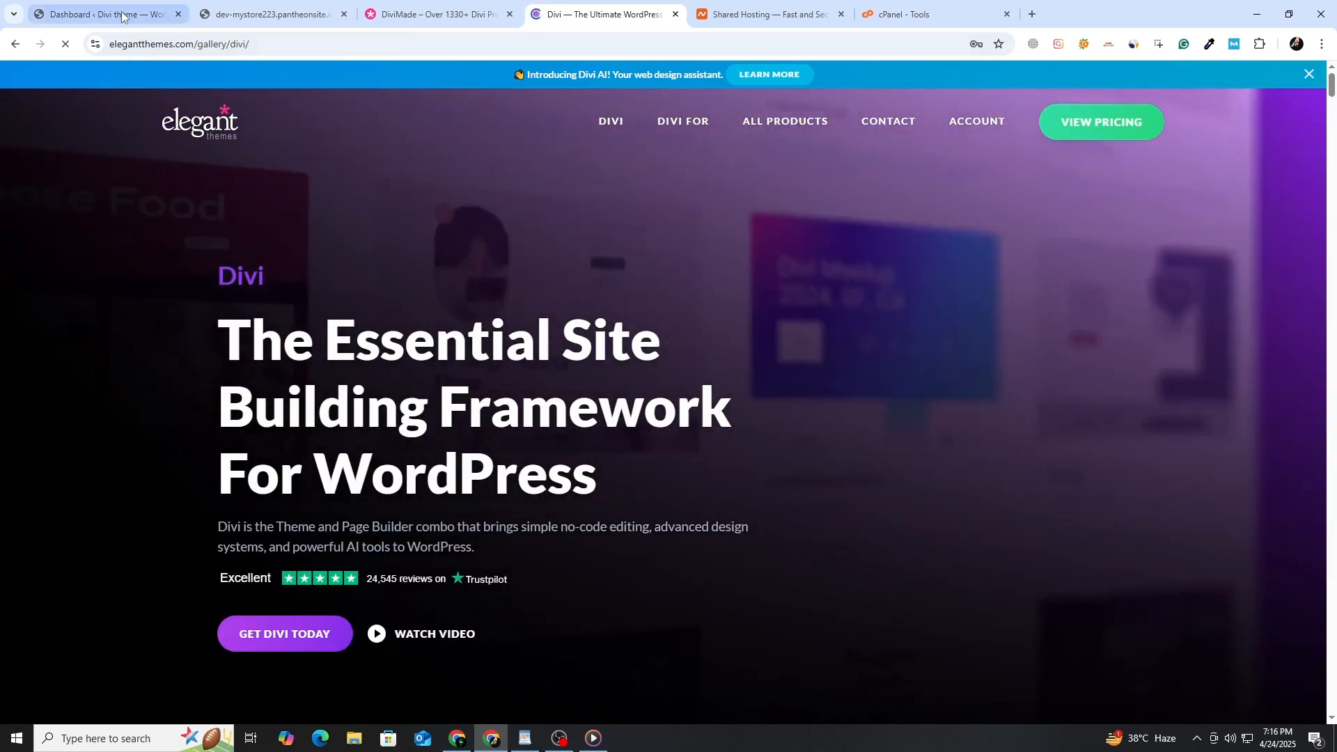
Switch to the WordPress dashboard and bring up the upload form for adding a new theme in .zip format.
click(121, 15)
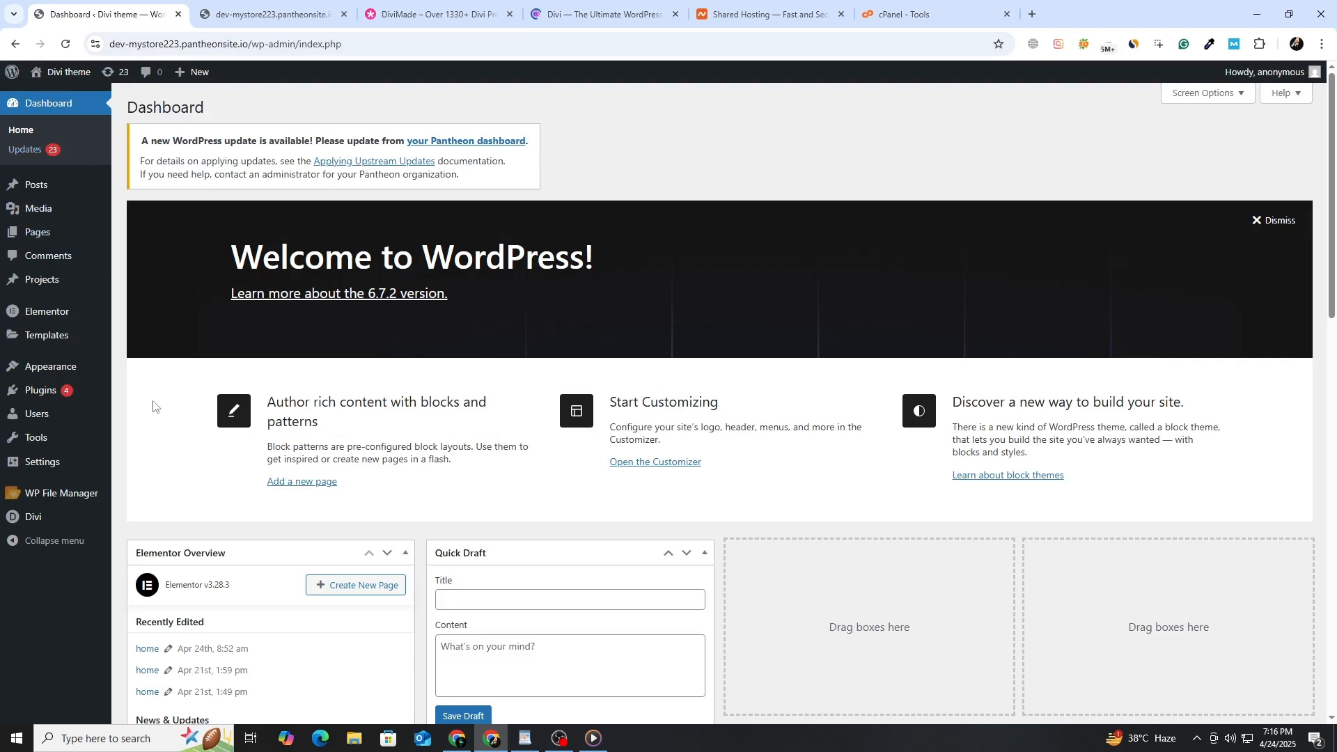
mouse_move(85, 374)
click(130, 369)
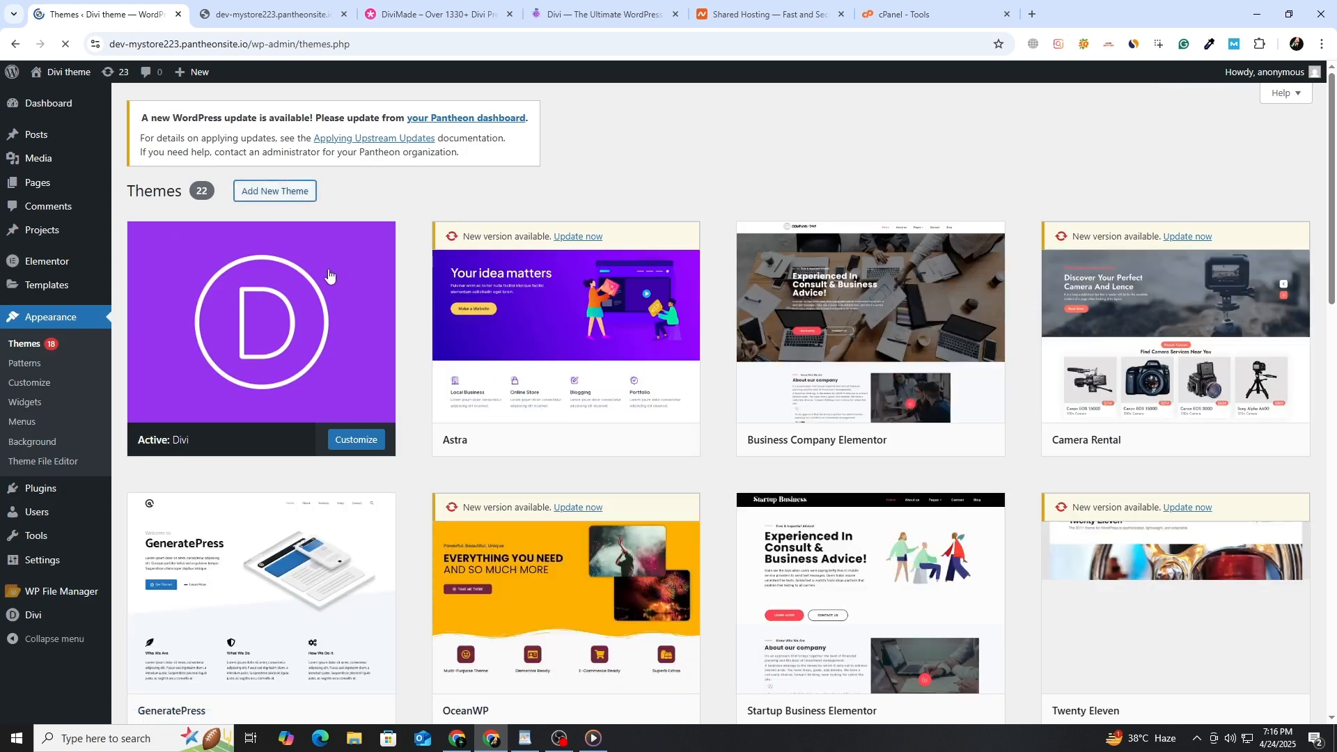
click(306, 188)
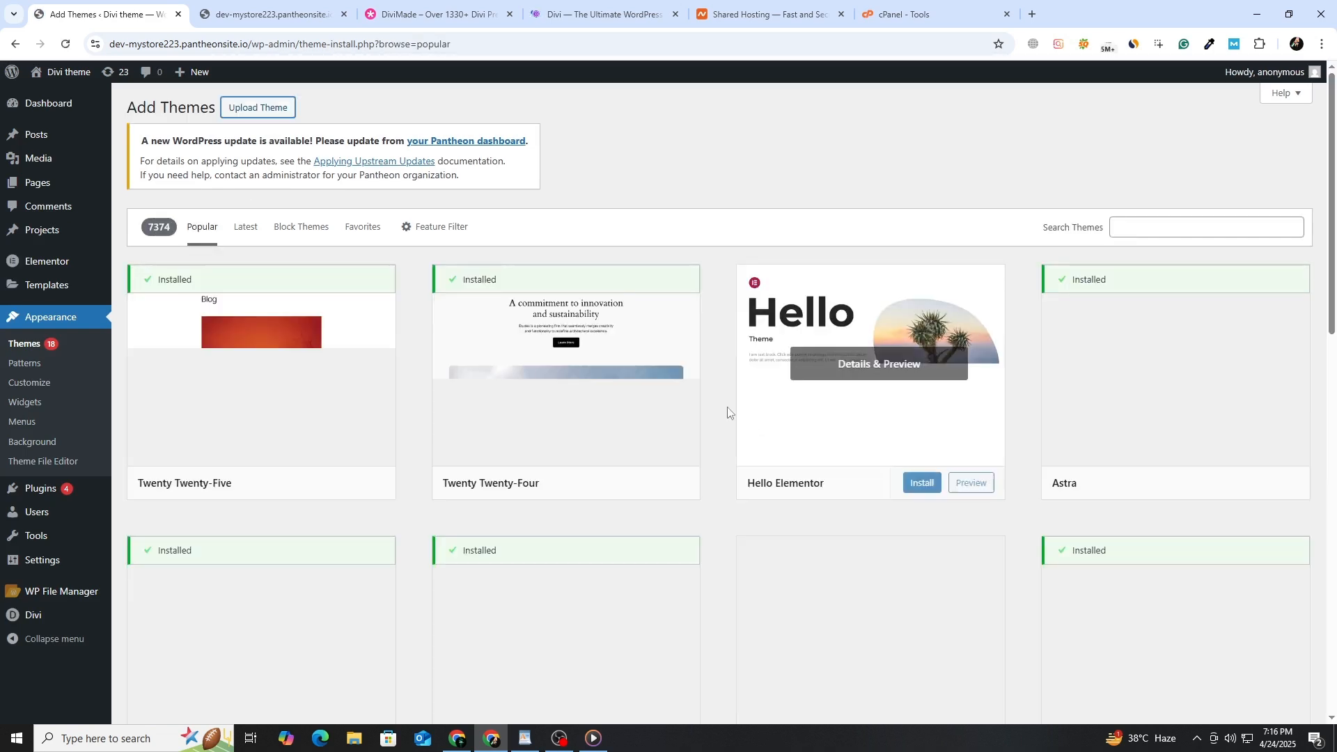
click(266, 110)
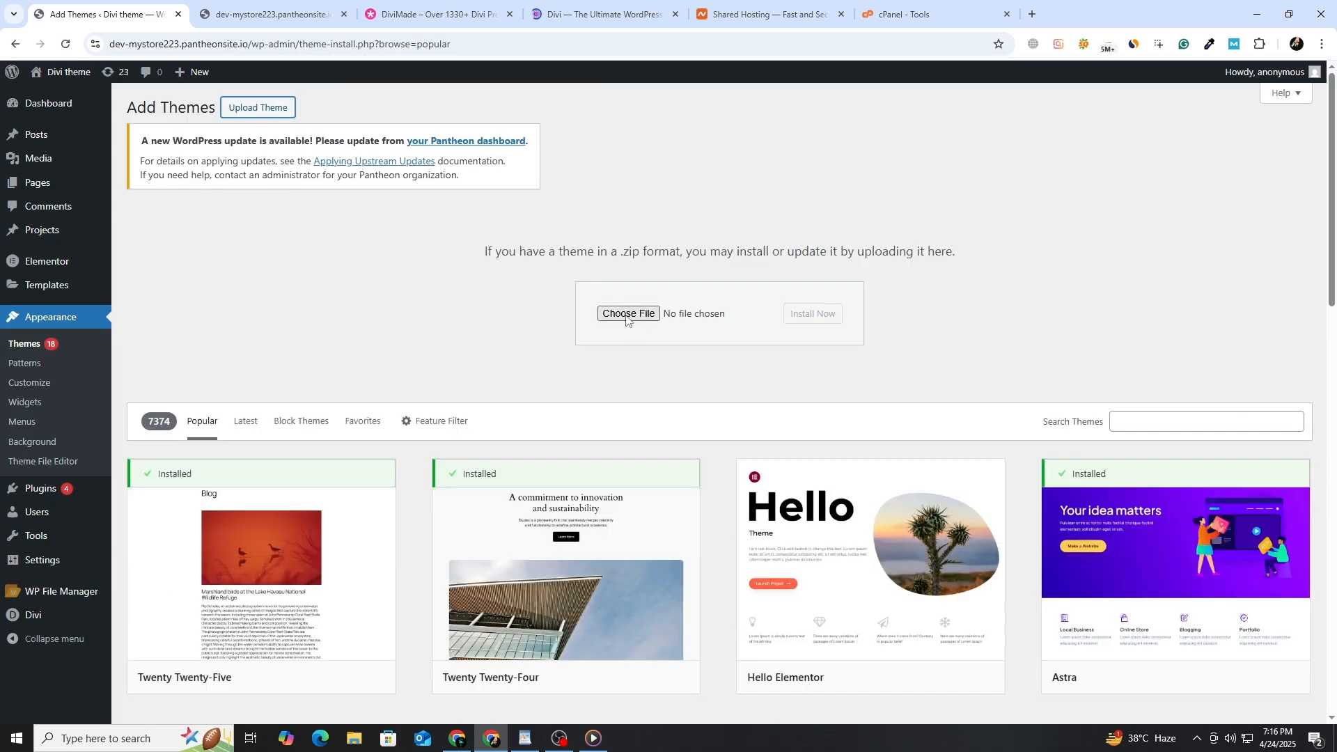
click(628, 317)
click(91, 317)
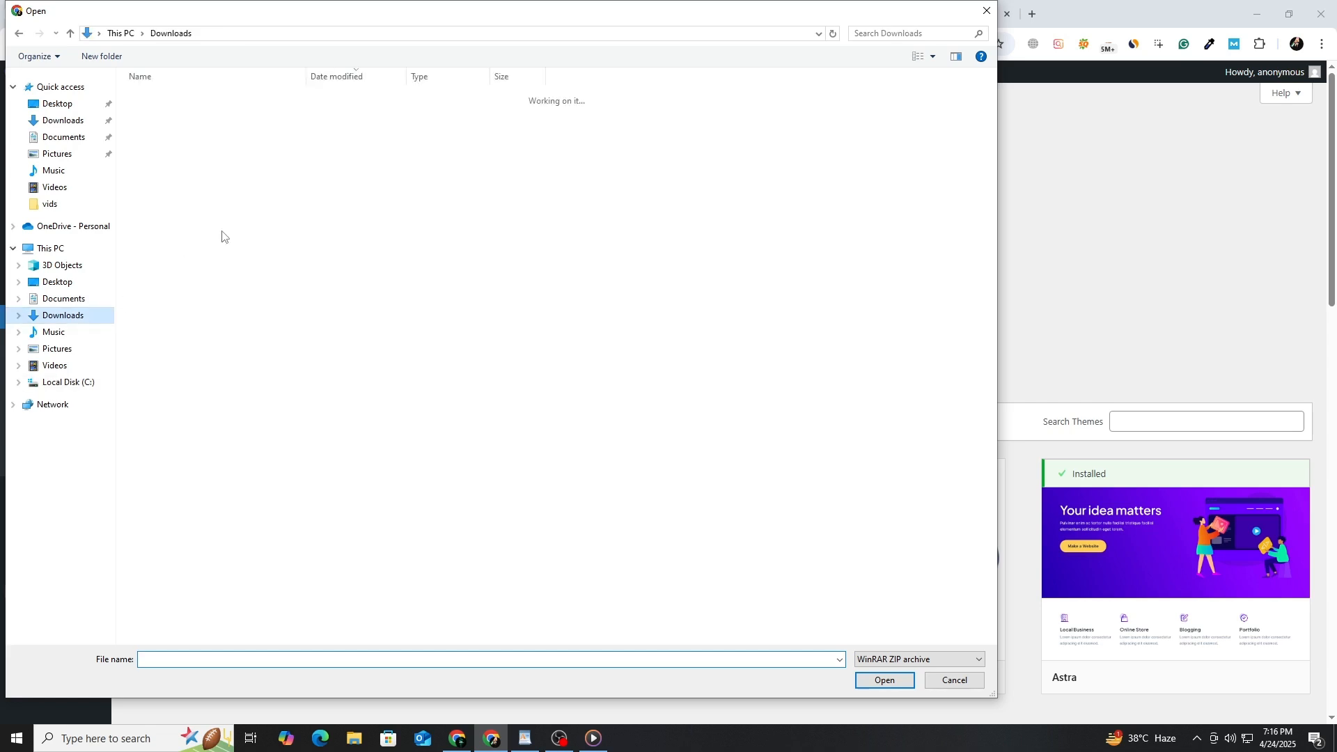
click(953, 680)
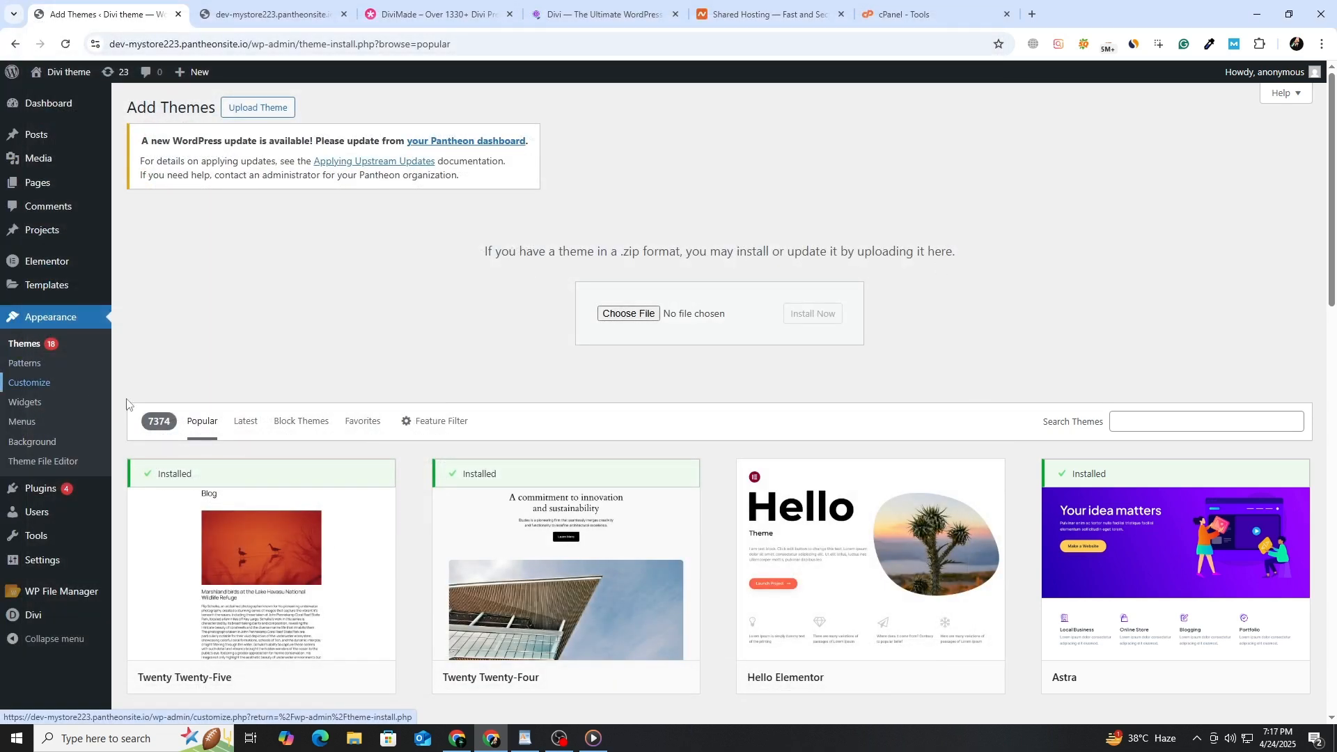
mouse_move(234, 532)
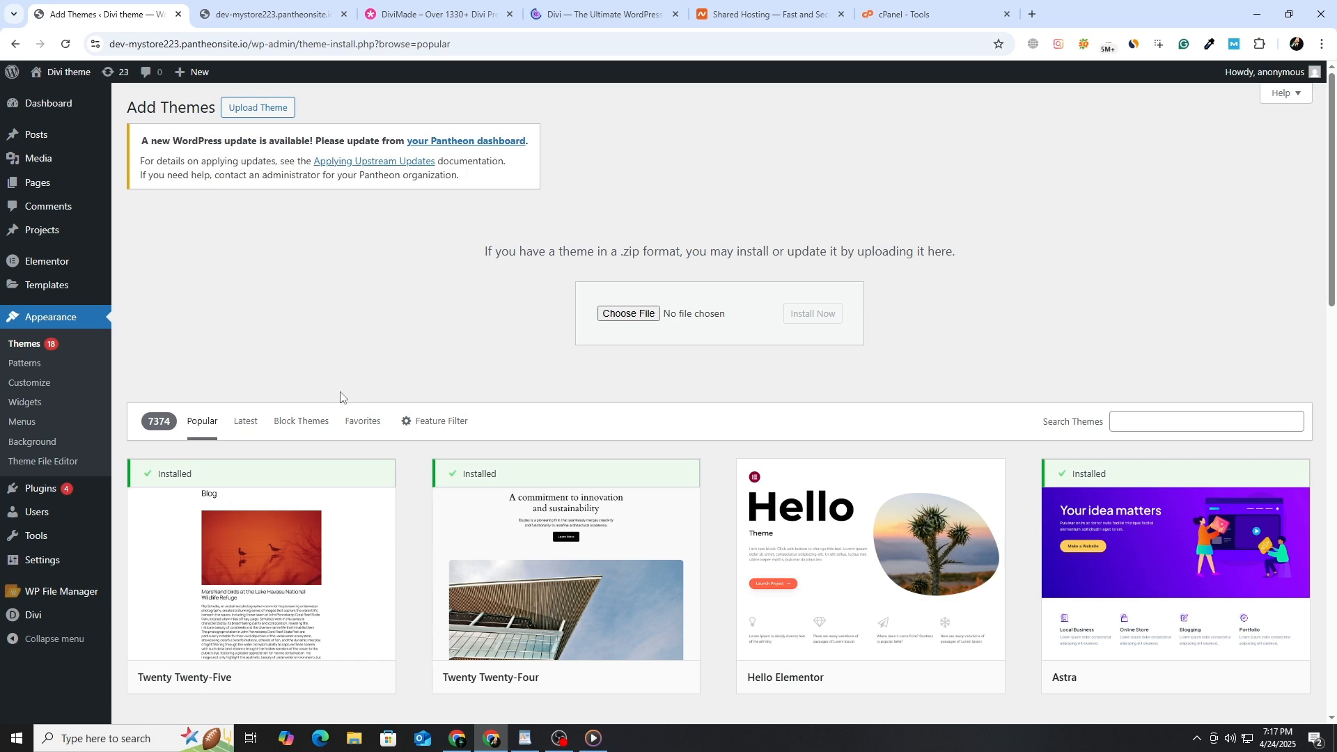
Display the update settings in the Divi Theme Options and examine the Username and API Key fields.
mouse_move(25, 617)
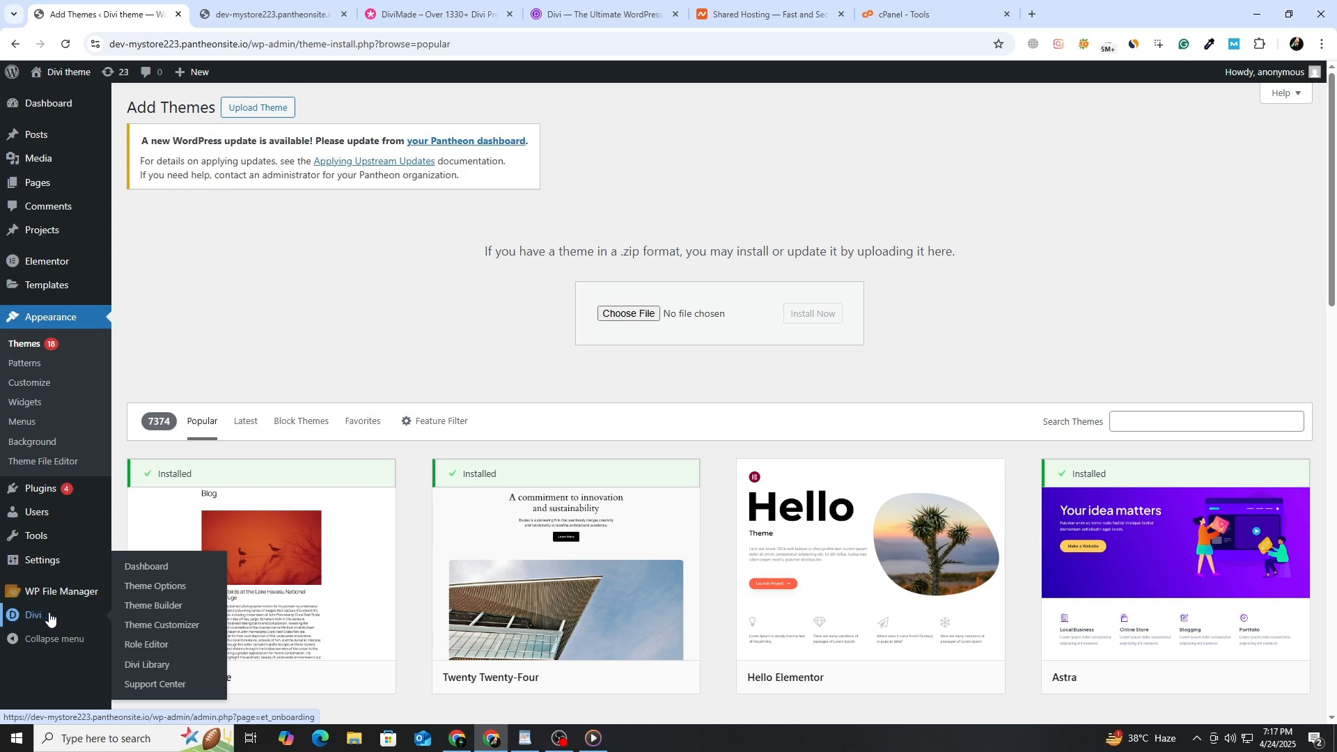
click(145, 590)
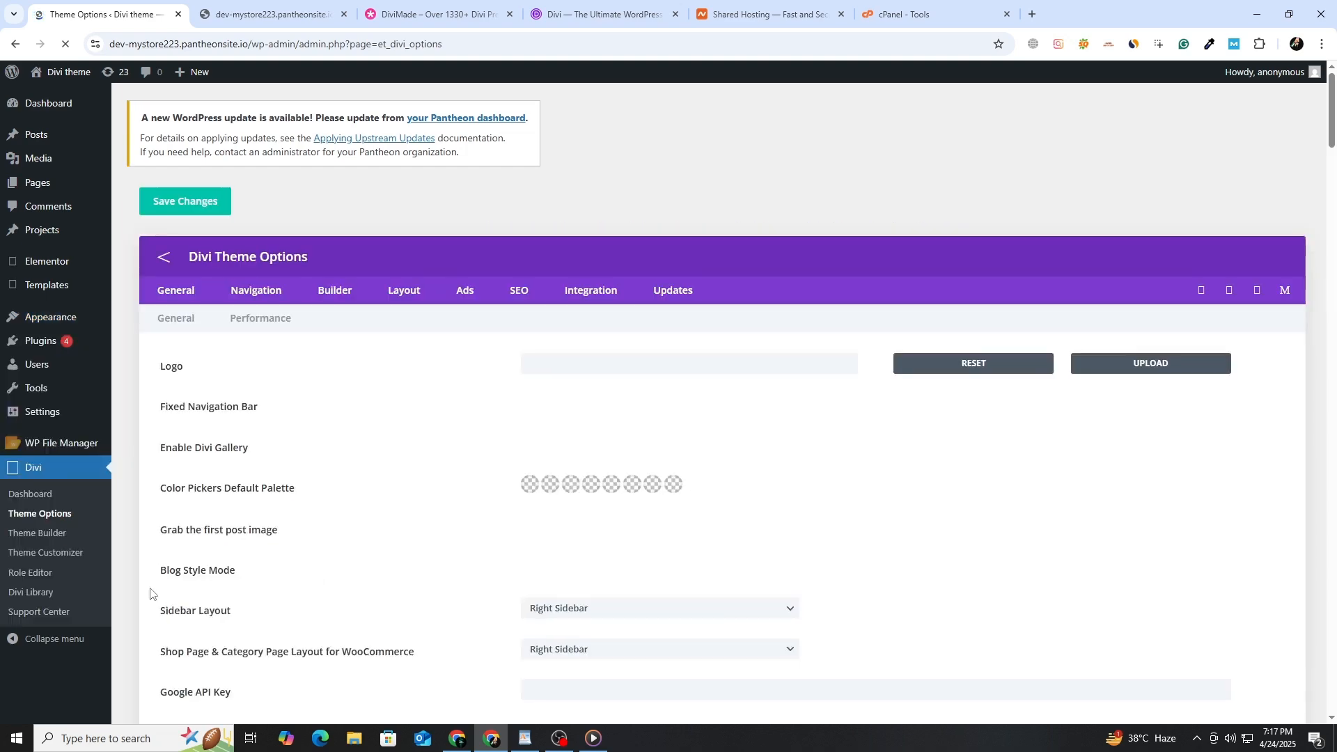
click(684, 296)
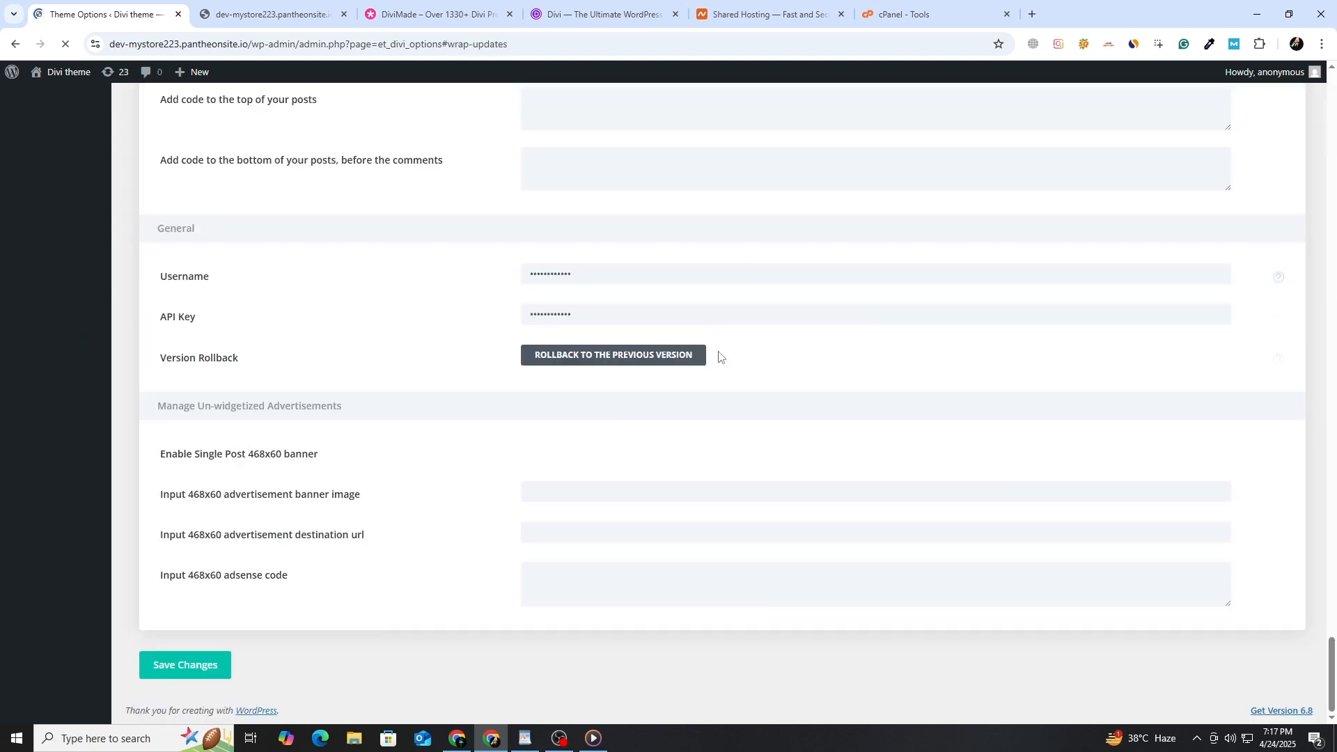
scroll(719, 357, up, 6)
scroll(253, 603, down, 2)
drag(225, 551, 159, 555)
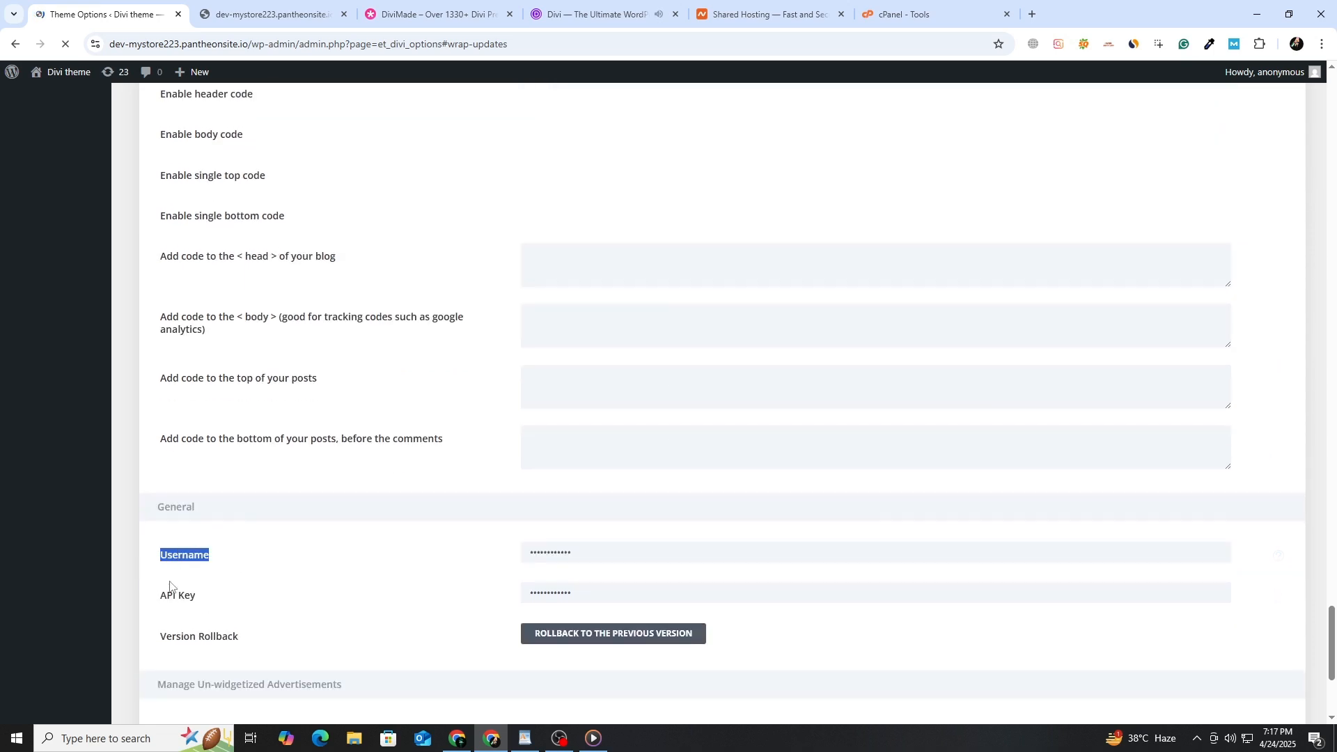
drag(209, 600, 156, 599)
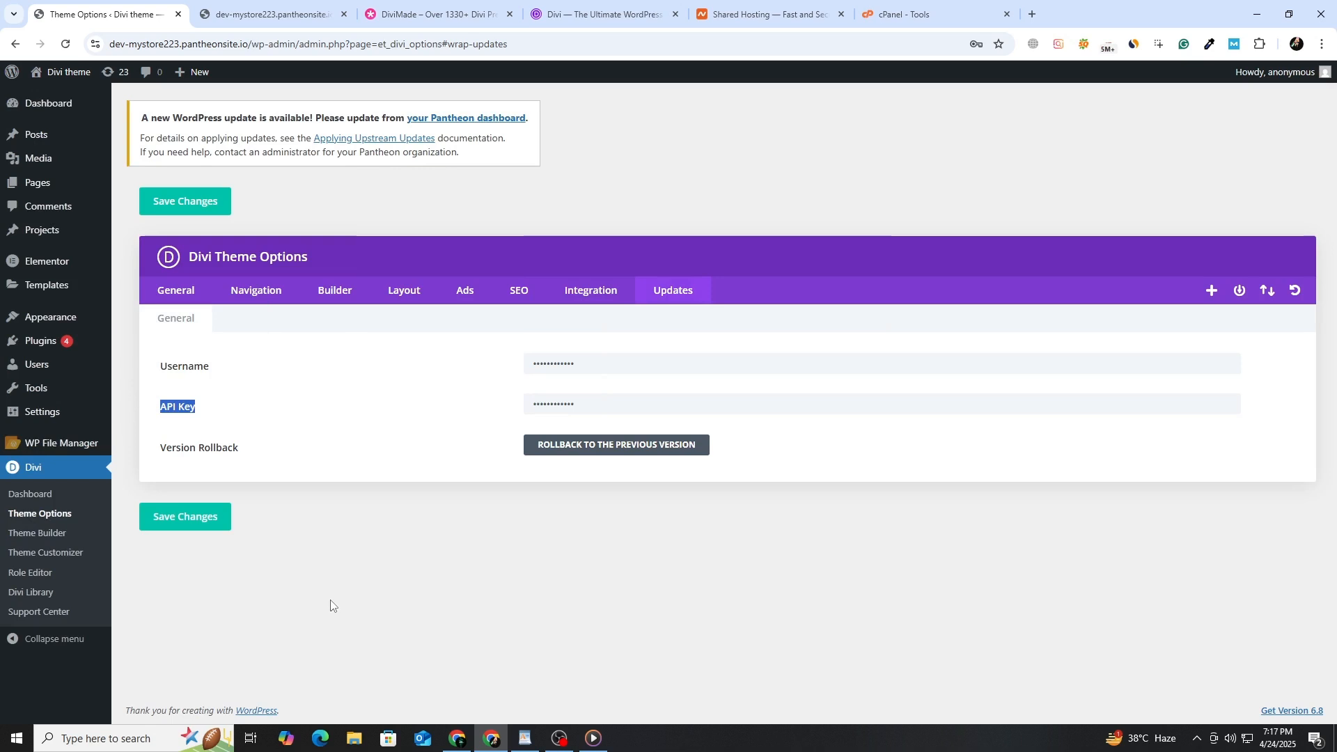
click(331, 605)
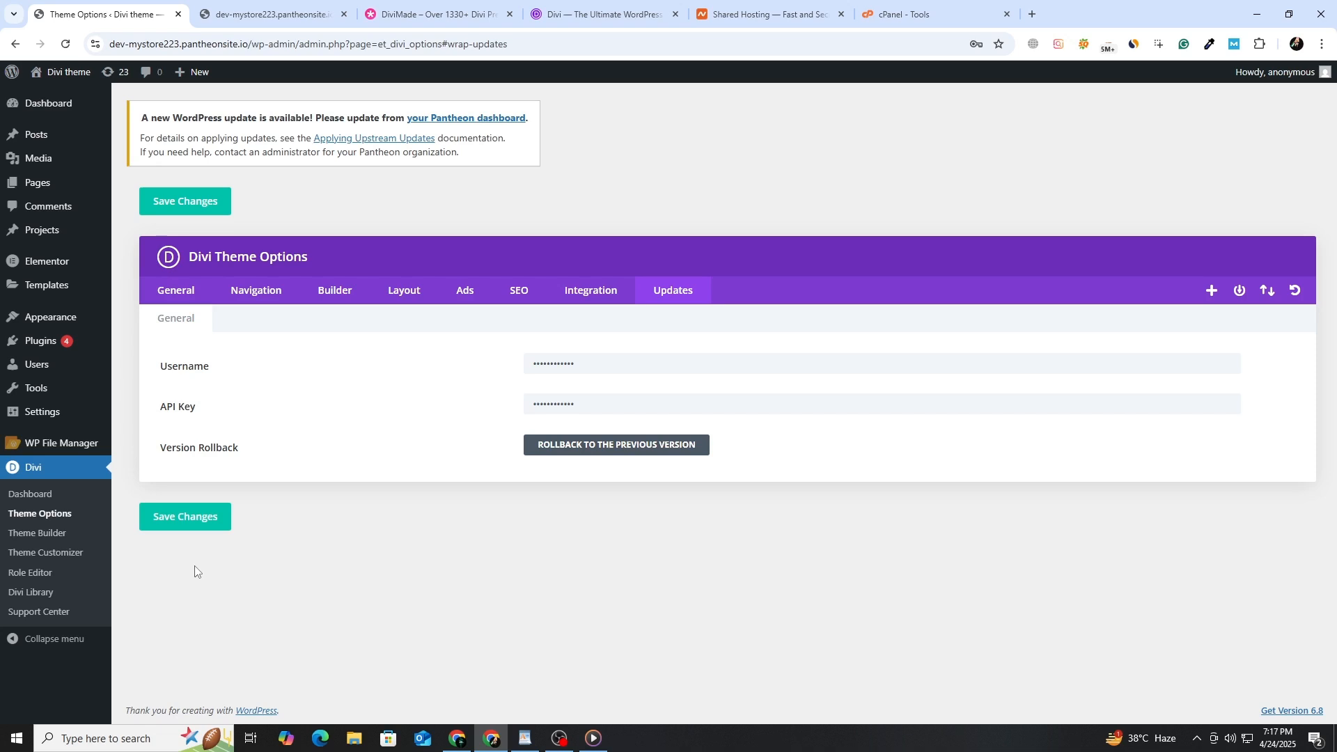
Add a new page titled Home and bring up the premade layouts library for it in the Divi Builder.
mouse_move(40, 183)
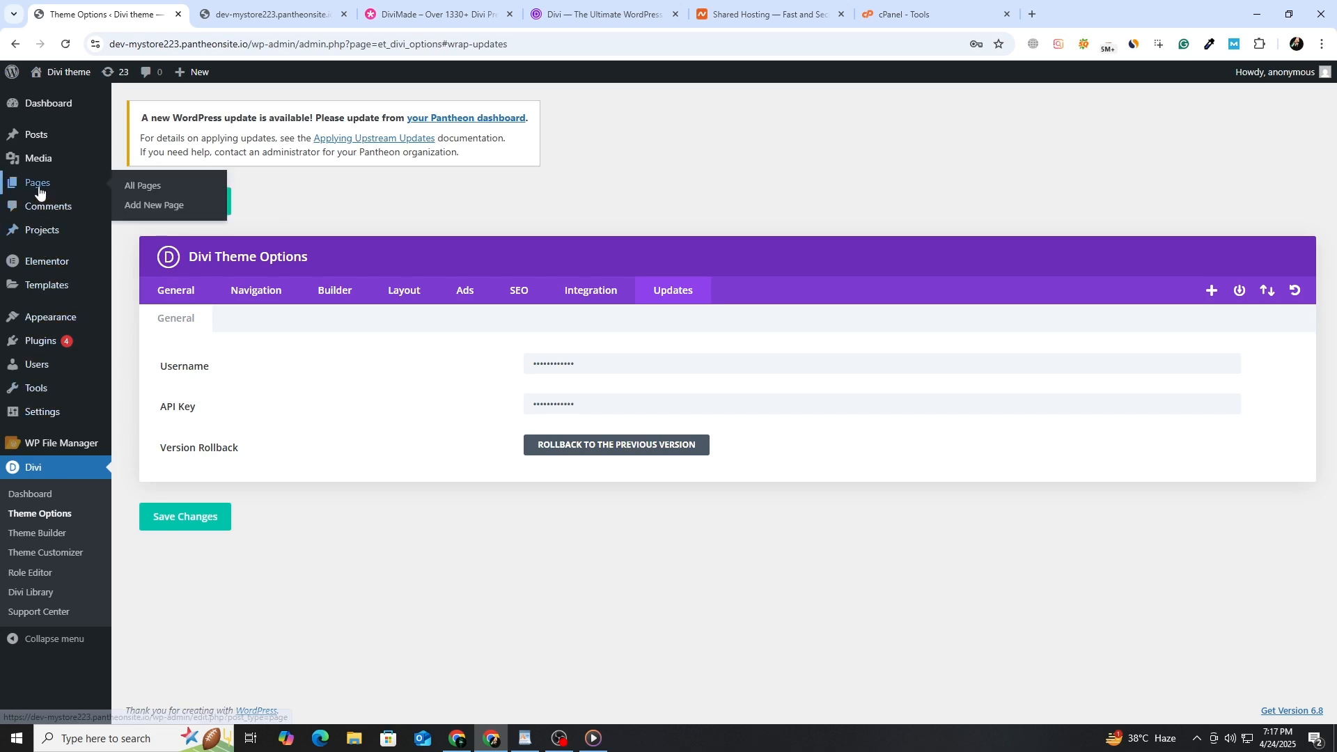
click(170, 203)
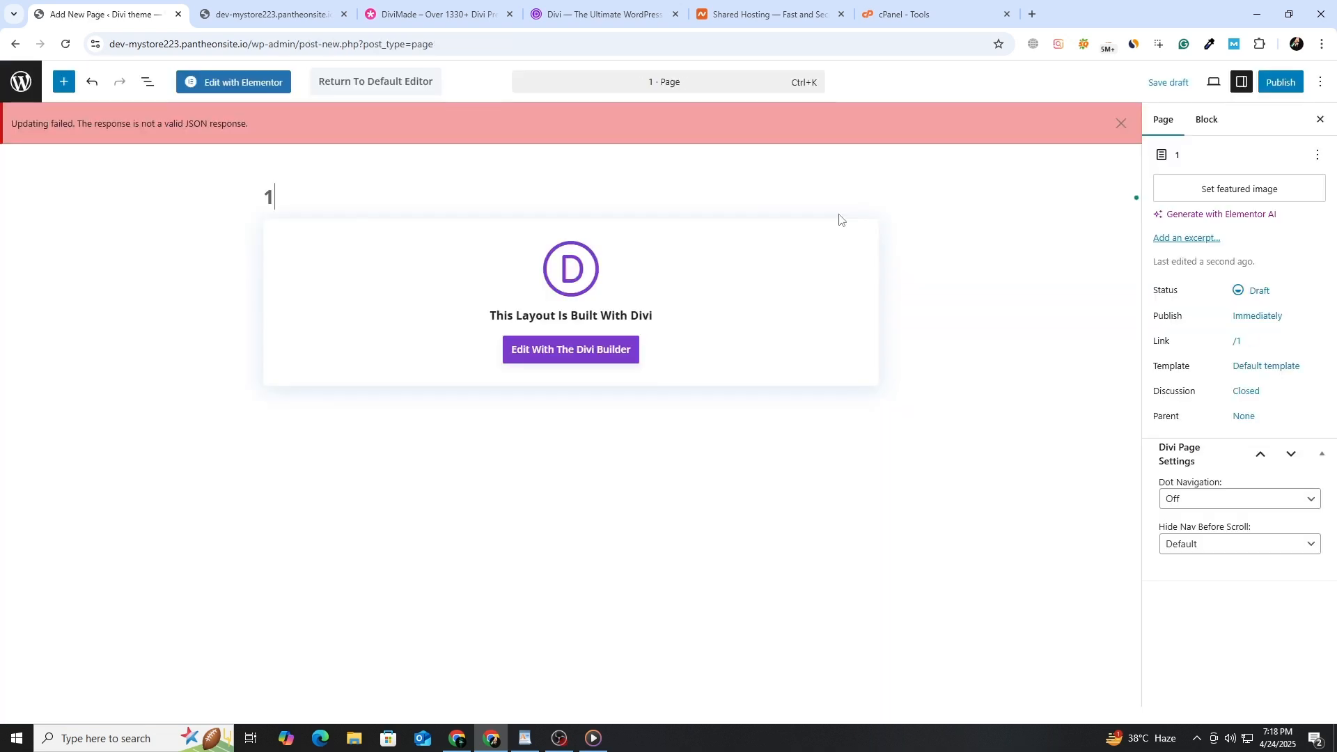
key(BackSpace)
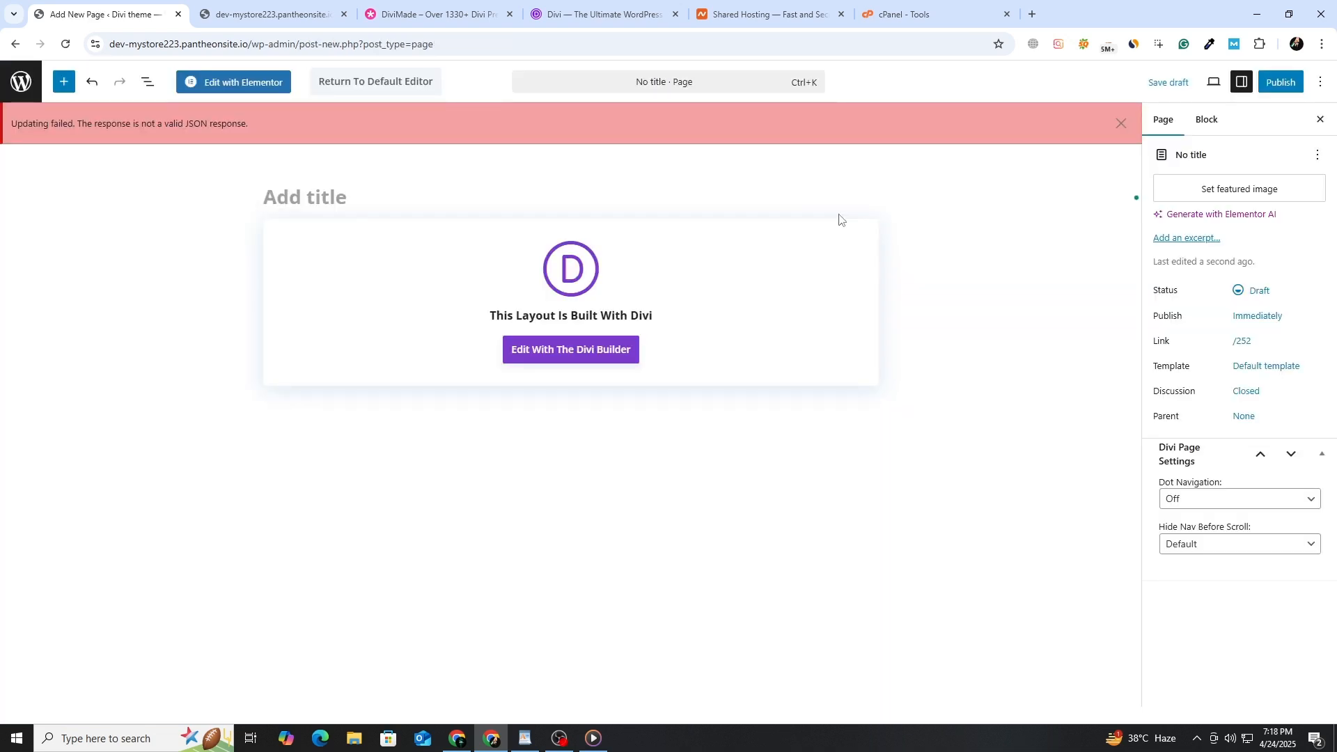
text(Hpme)
key(BackSpace)
key(BackSpace)
key(BackSpace)
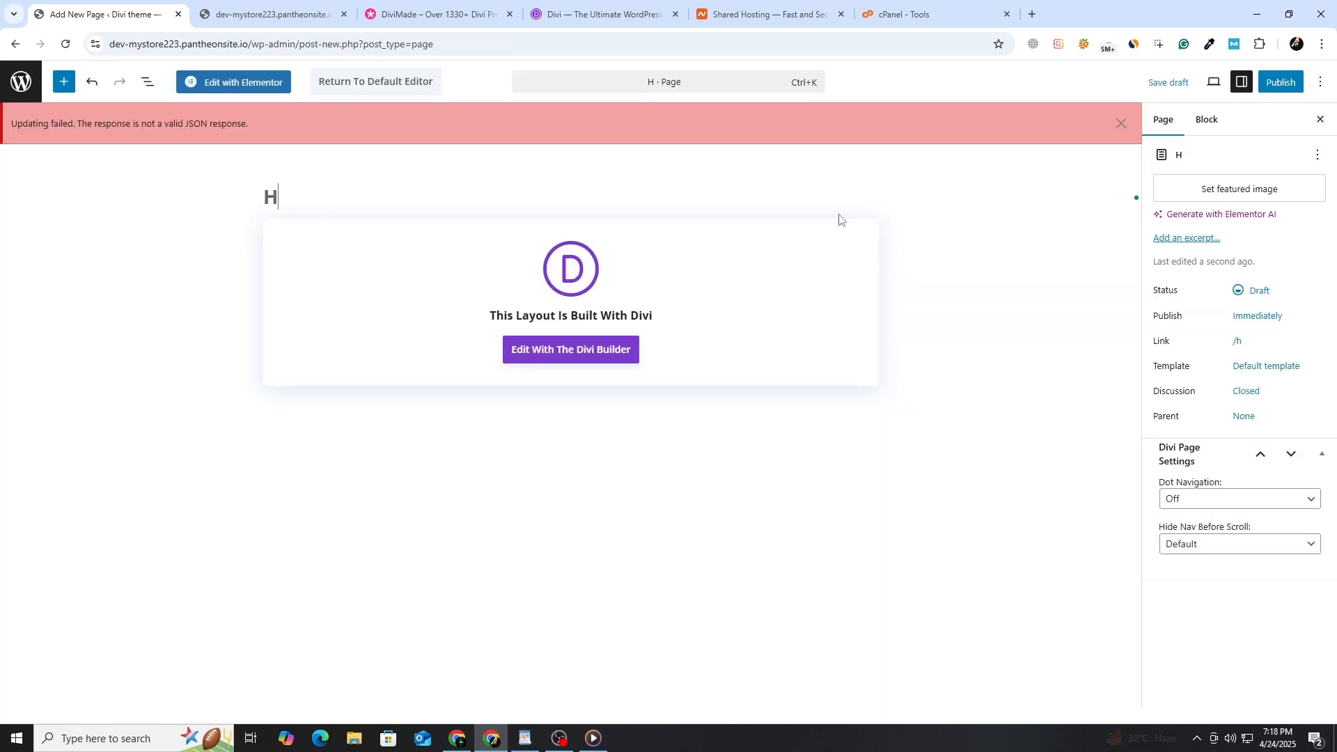
text(ome)
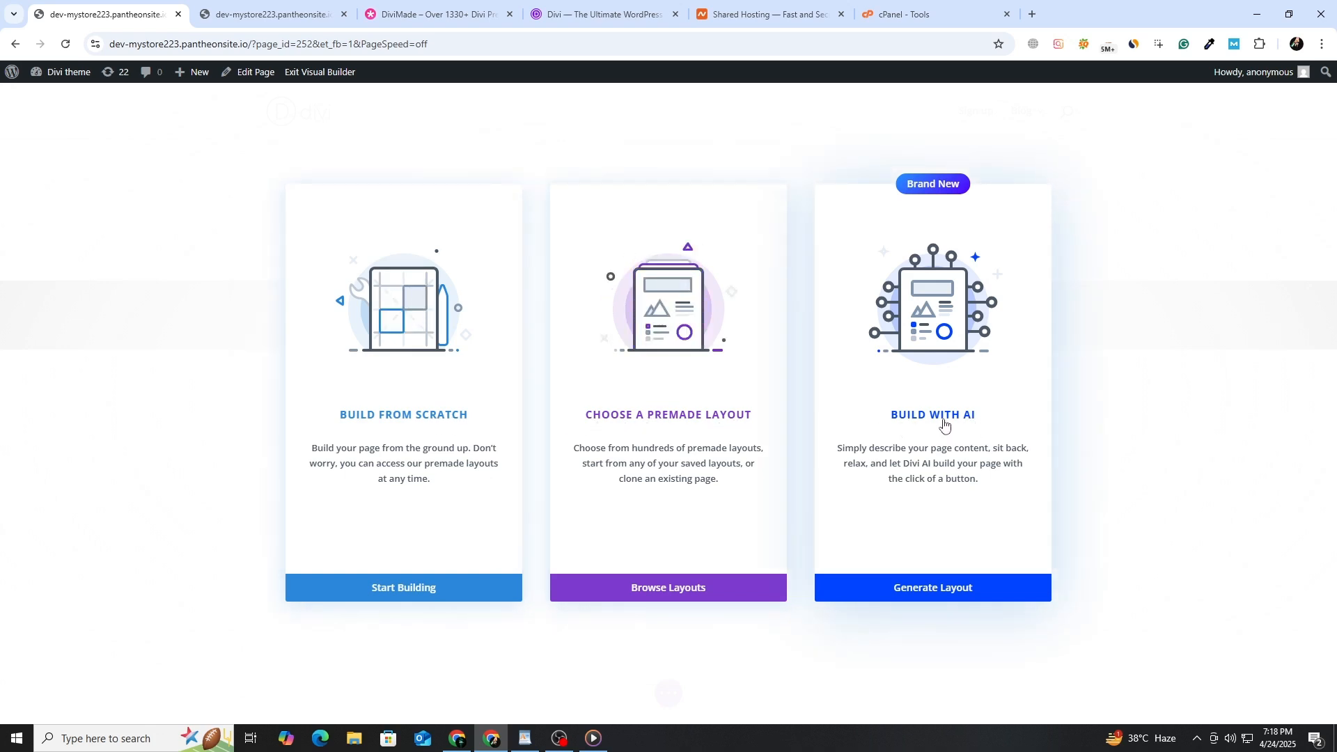
click(745, 587)
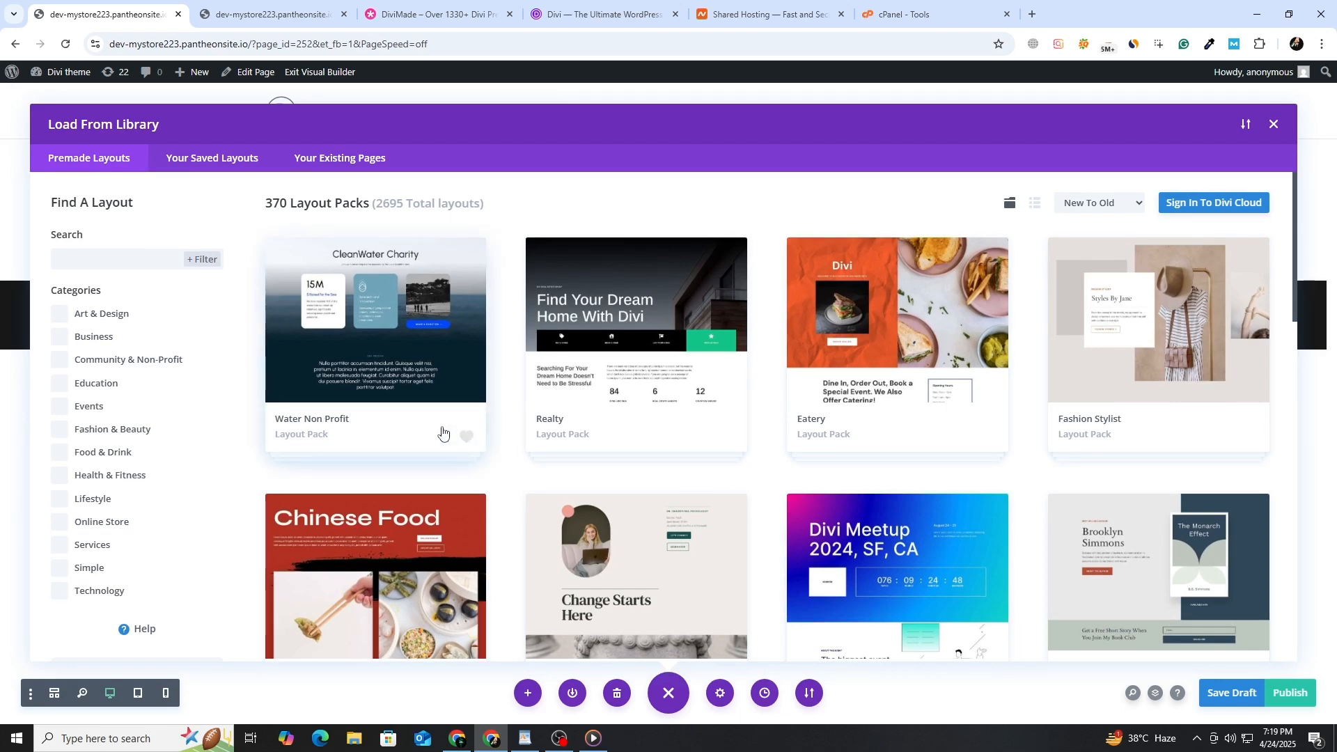
Browse the premade layout packs in the library to examine the designs offered for different kinds of websites.
scroll(442, 432, down, 2)
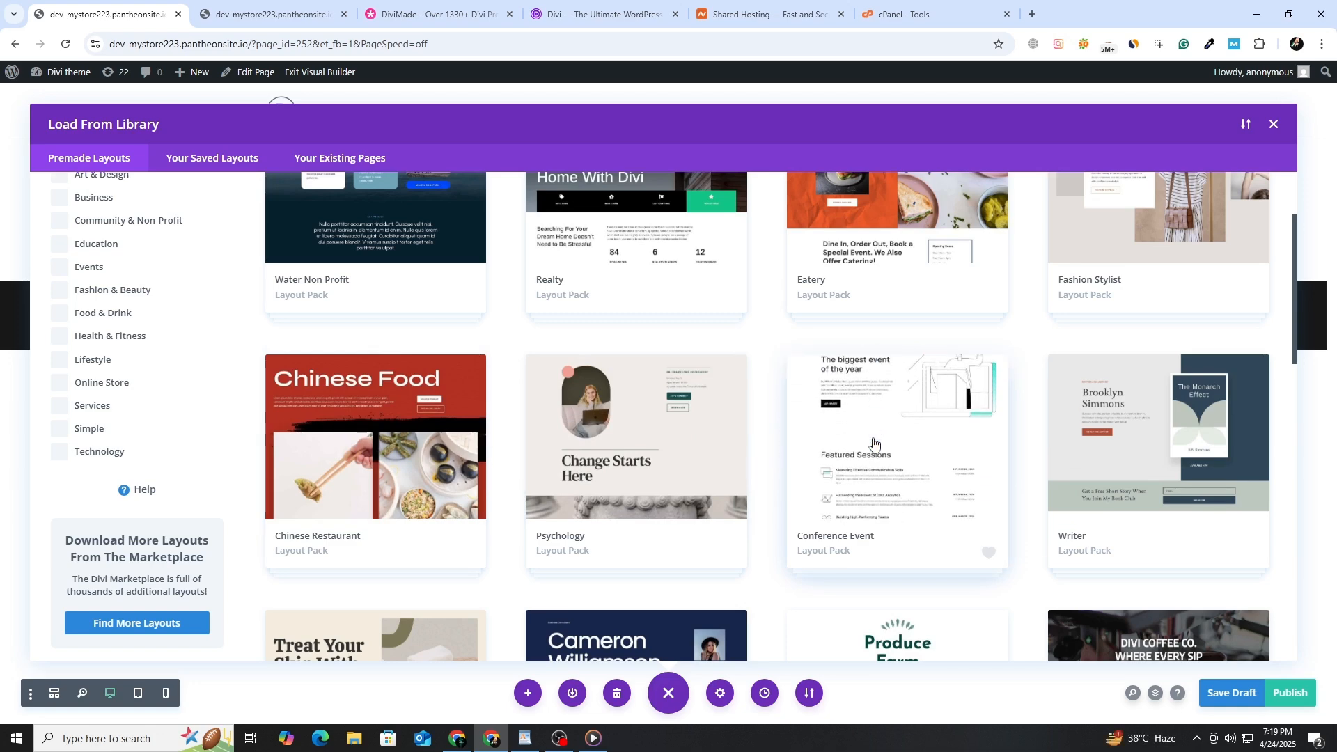
scroll(874, 443, down, 4)
scroll(874, 443, down, 4)
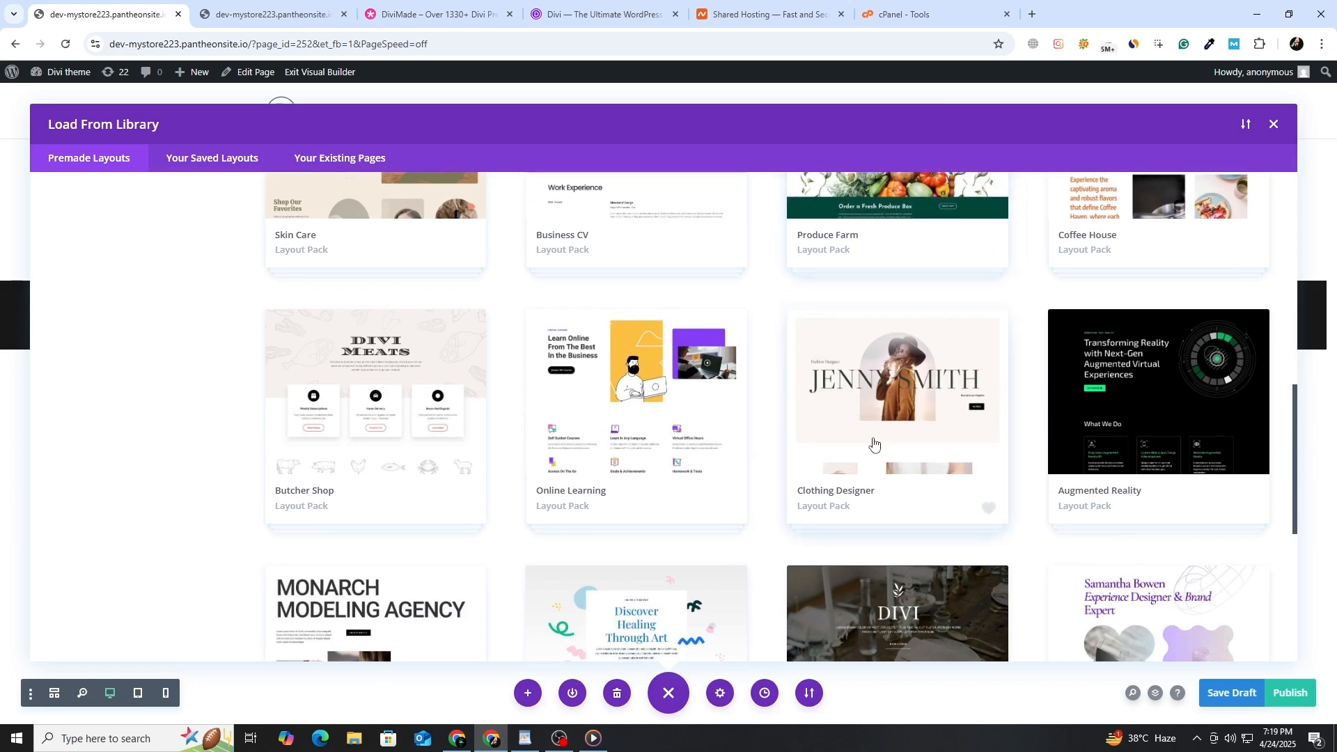
scroll(874, 444, down, 4)
scroll(874, 443, up, 4)
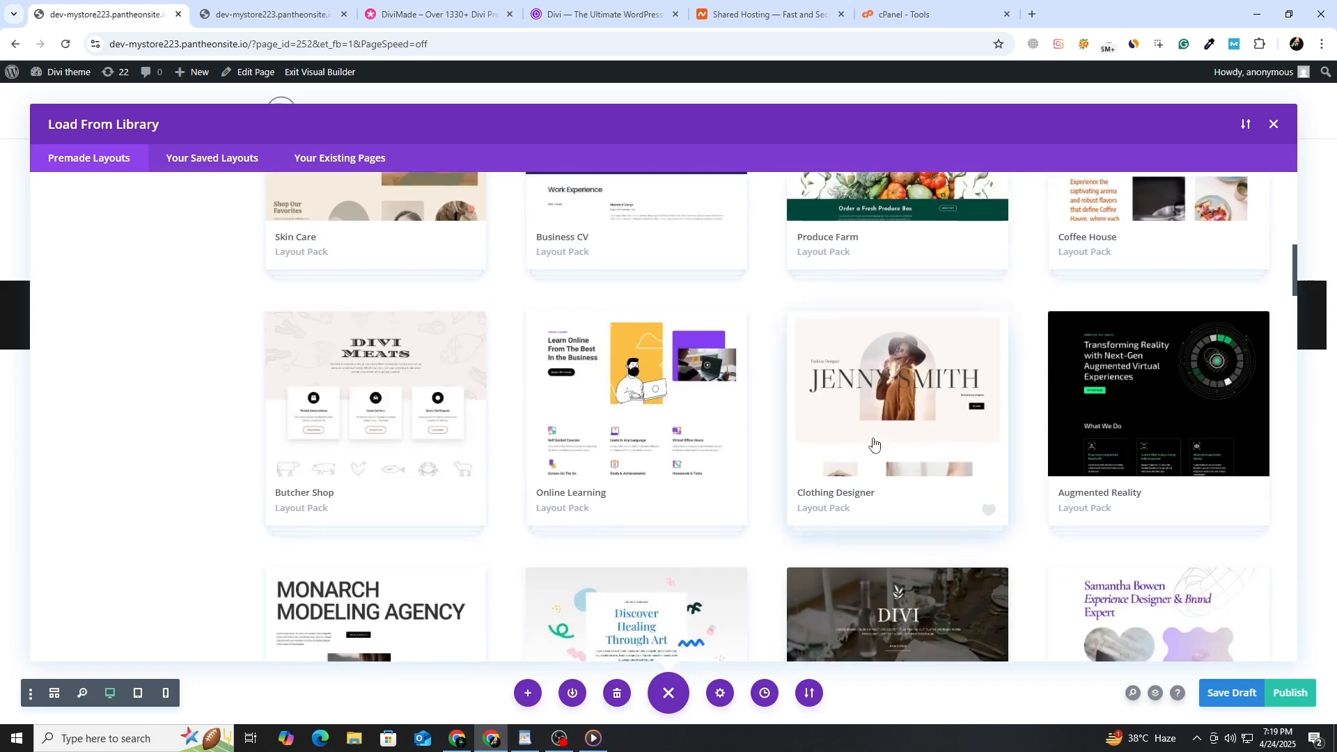
scroll(874, 443, down, 2)
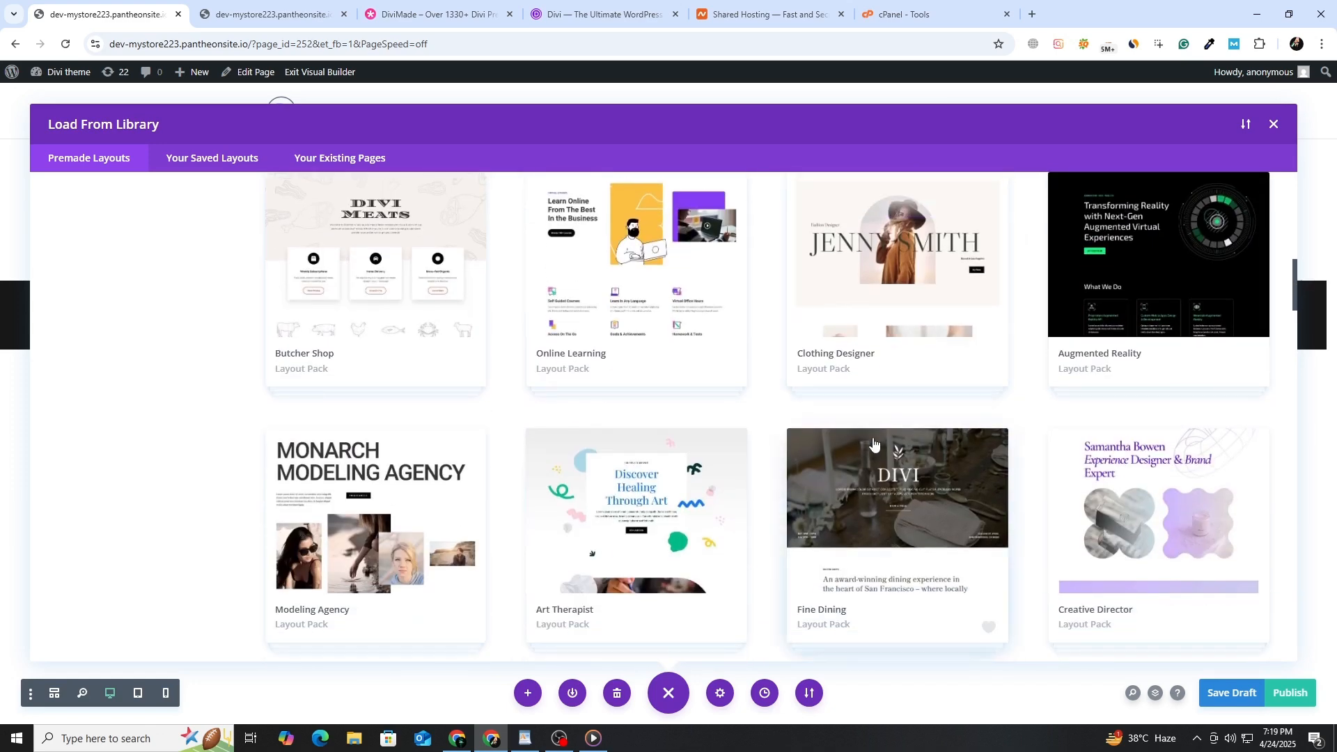
scroll(874, 444, down, 4)
scroll(873, 443, down, 4)
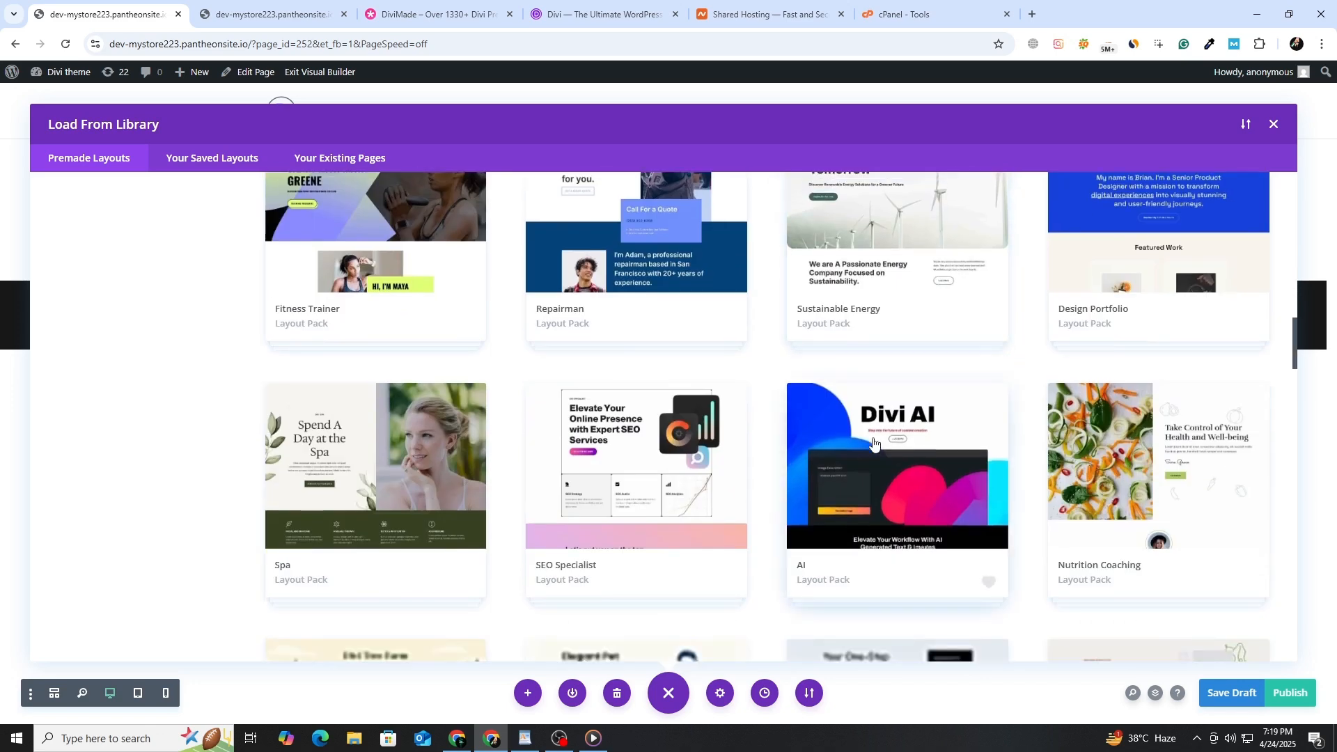
scroll(874, 444, down, 6)
scroll(874, 444, up, 4)
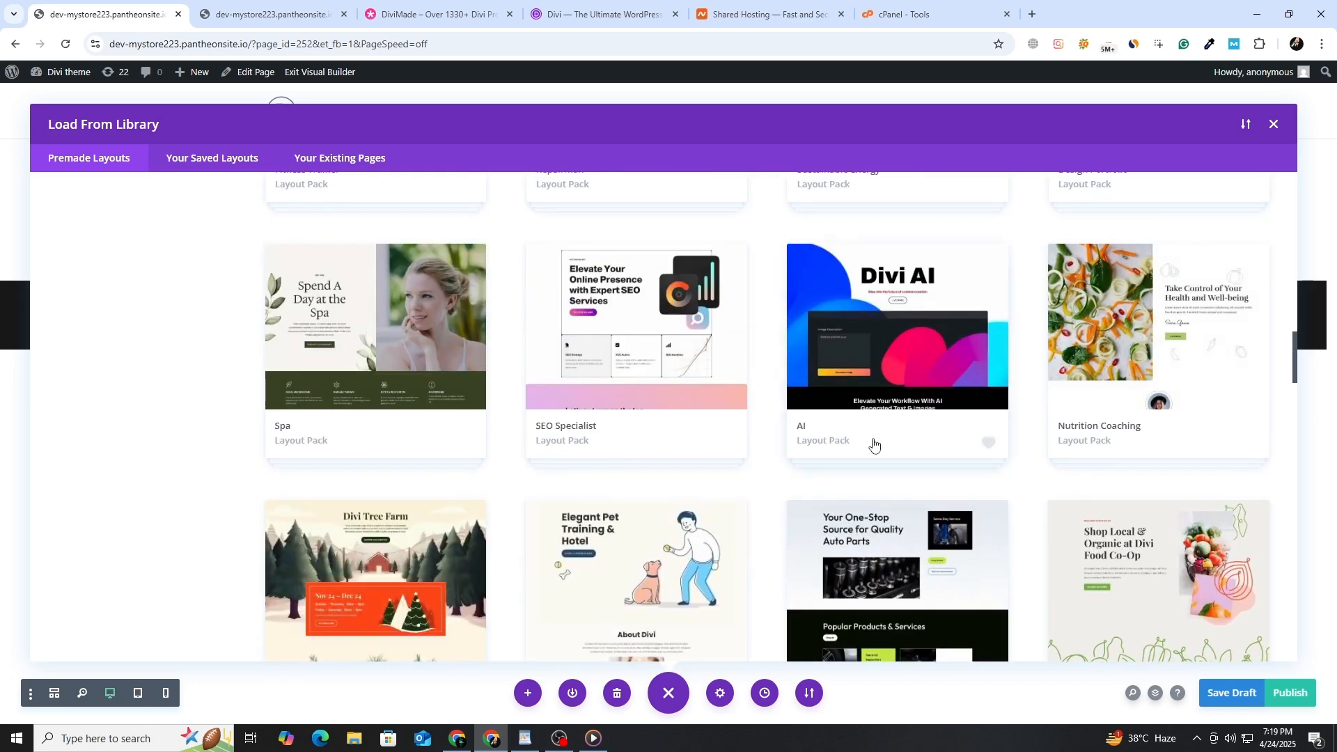
scroll(991, 472, down, 4)
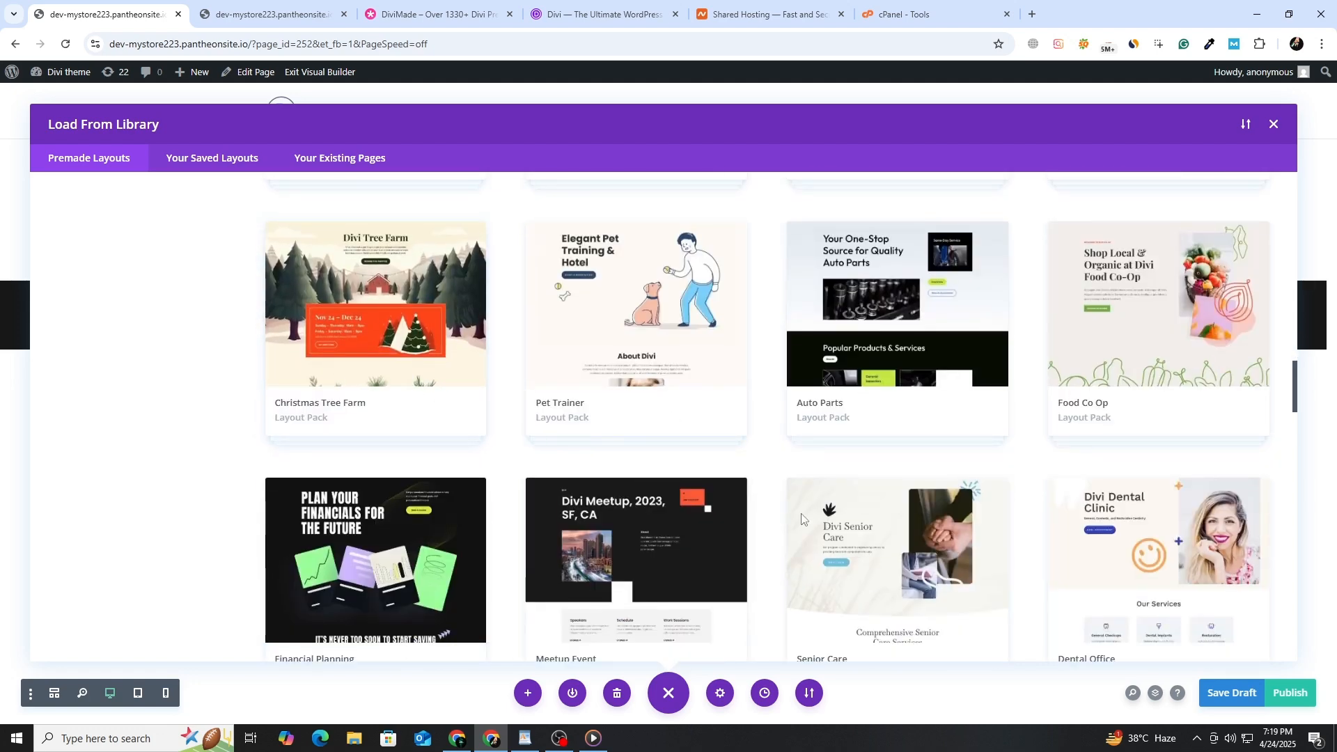
scroll(872, 533, down, 4)
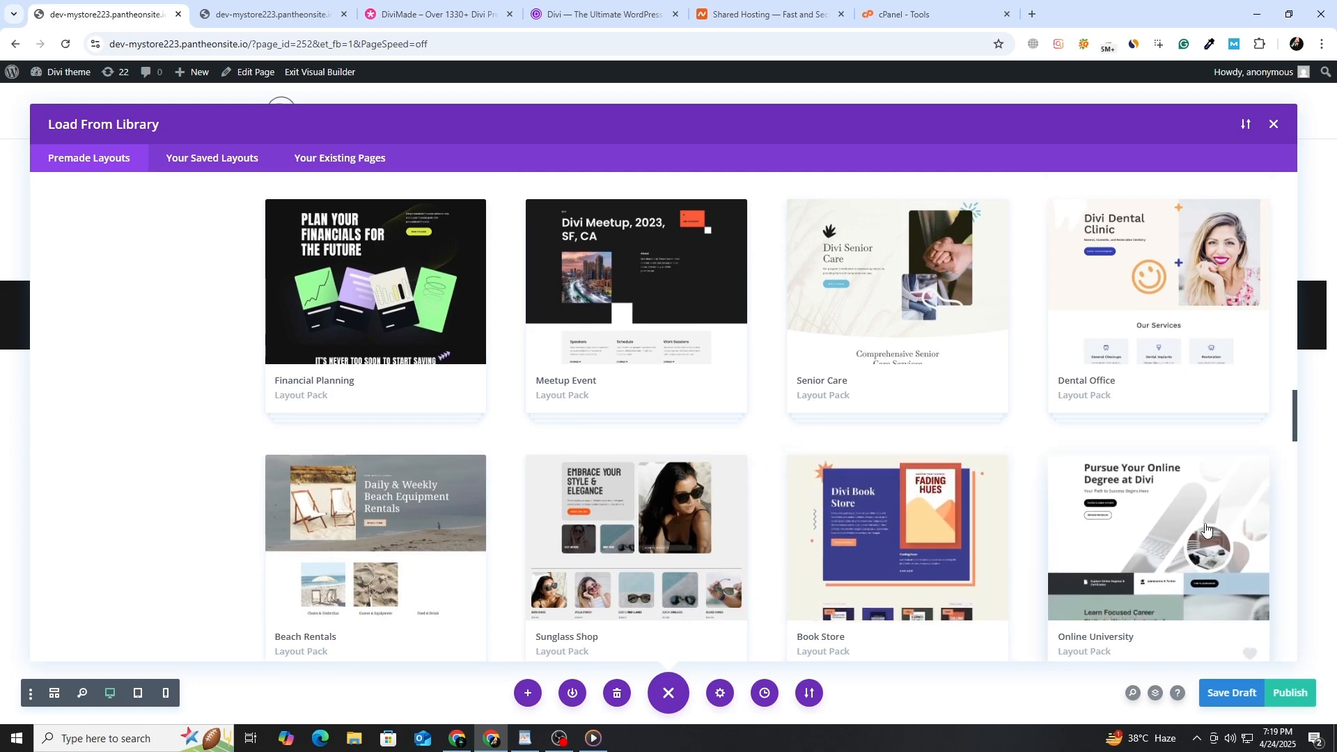
scroll(1207, 530, down, 2)
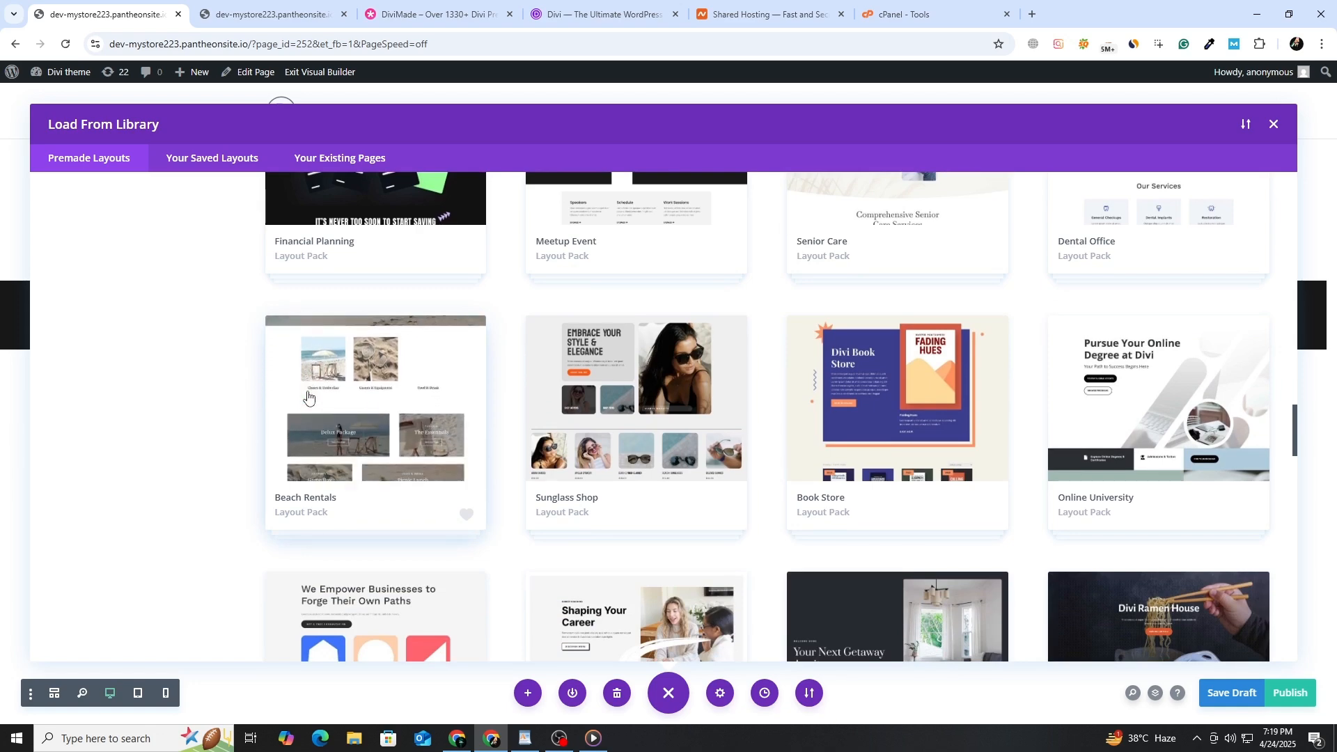
scroll(307, 395, down, 2)
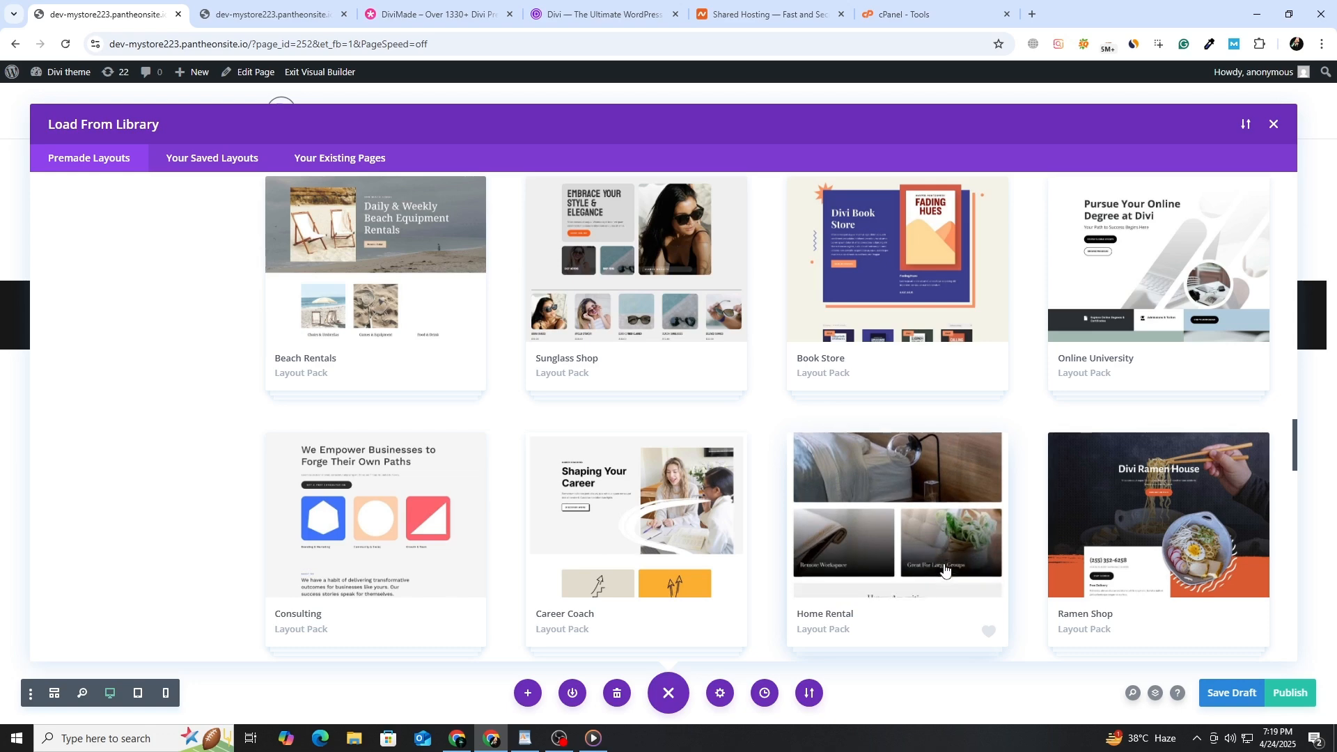
scroll(945, 570, down, 4)
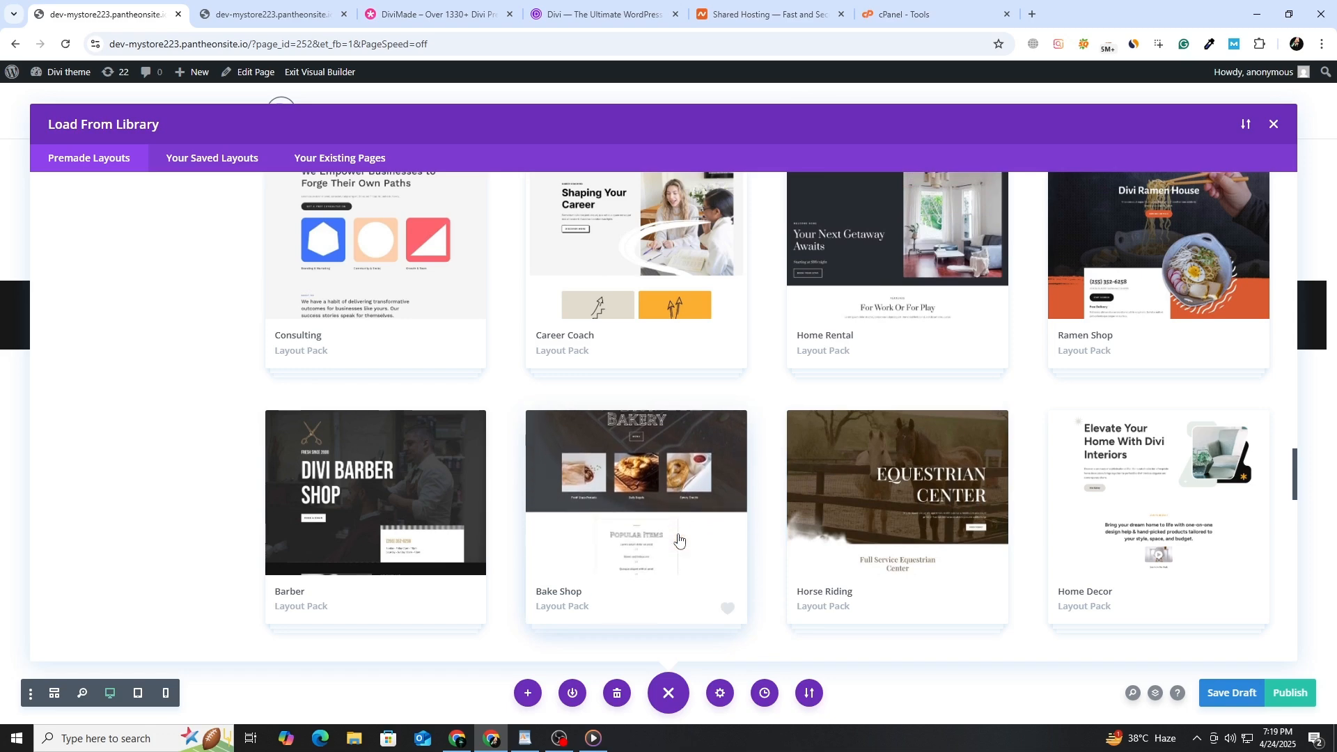
scroll(679, 538, up, 4)
scroll(679, 538, up, 10)
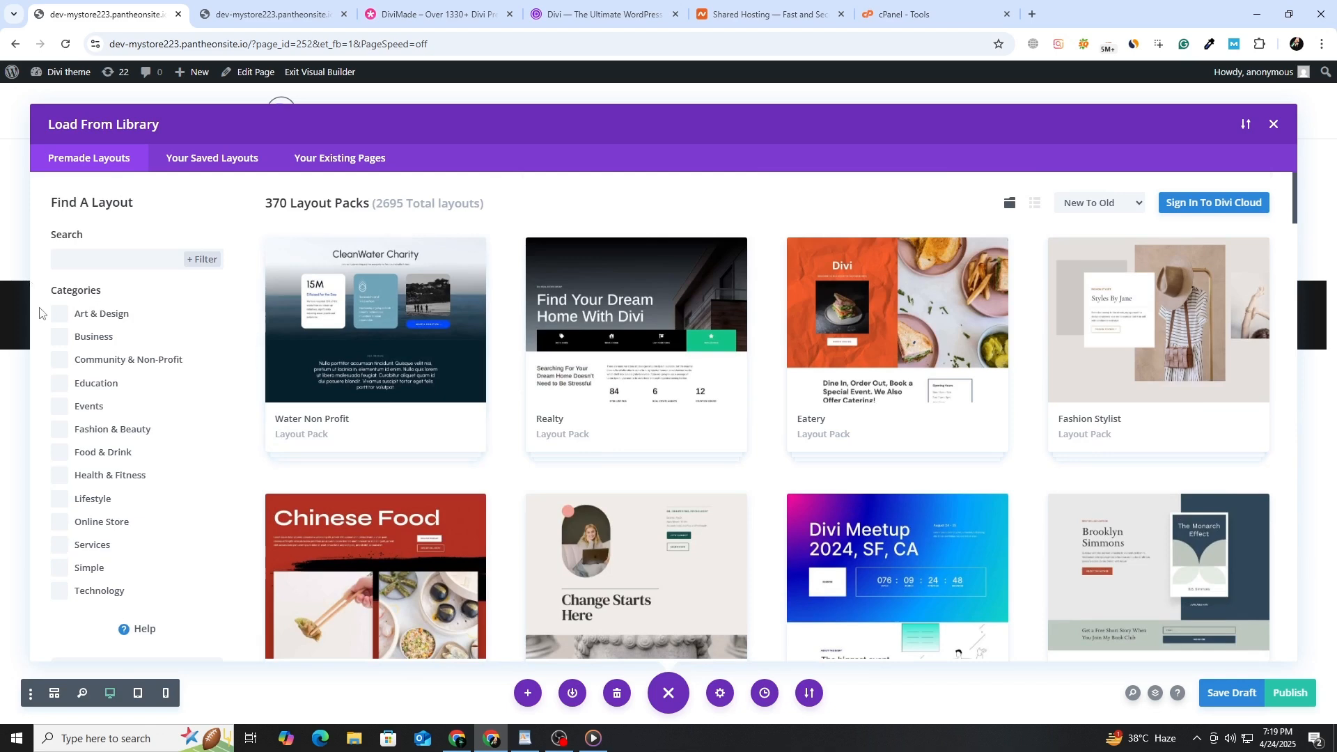
Review the list of layout categories from Art & Design to Technology, and dismiss the Divi Builder Helper.
drag(40, 313, 119, 599)
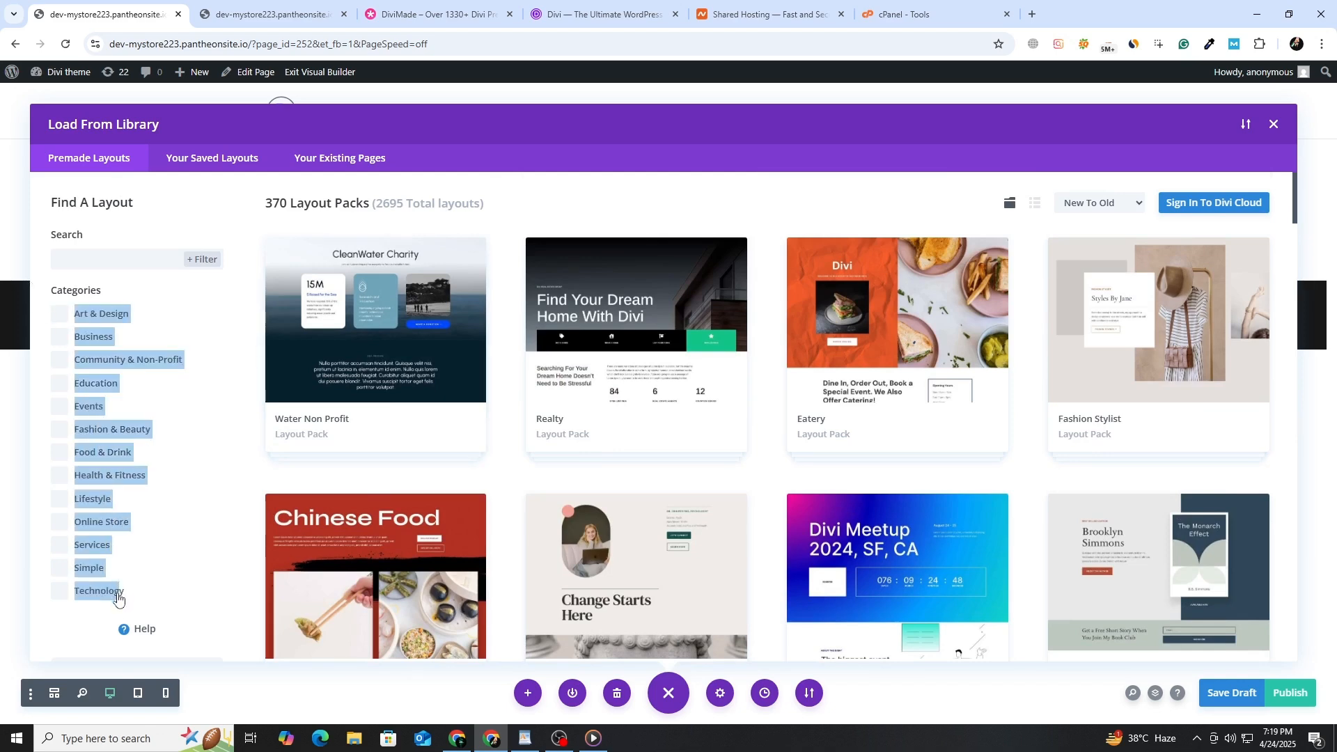
click(82, 632)
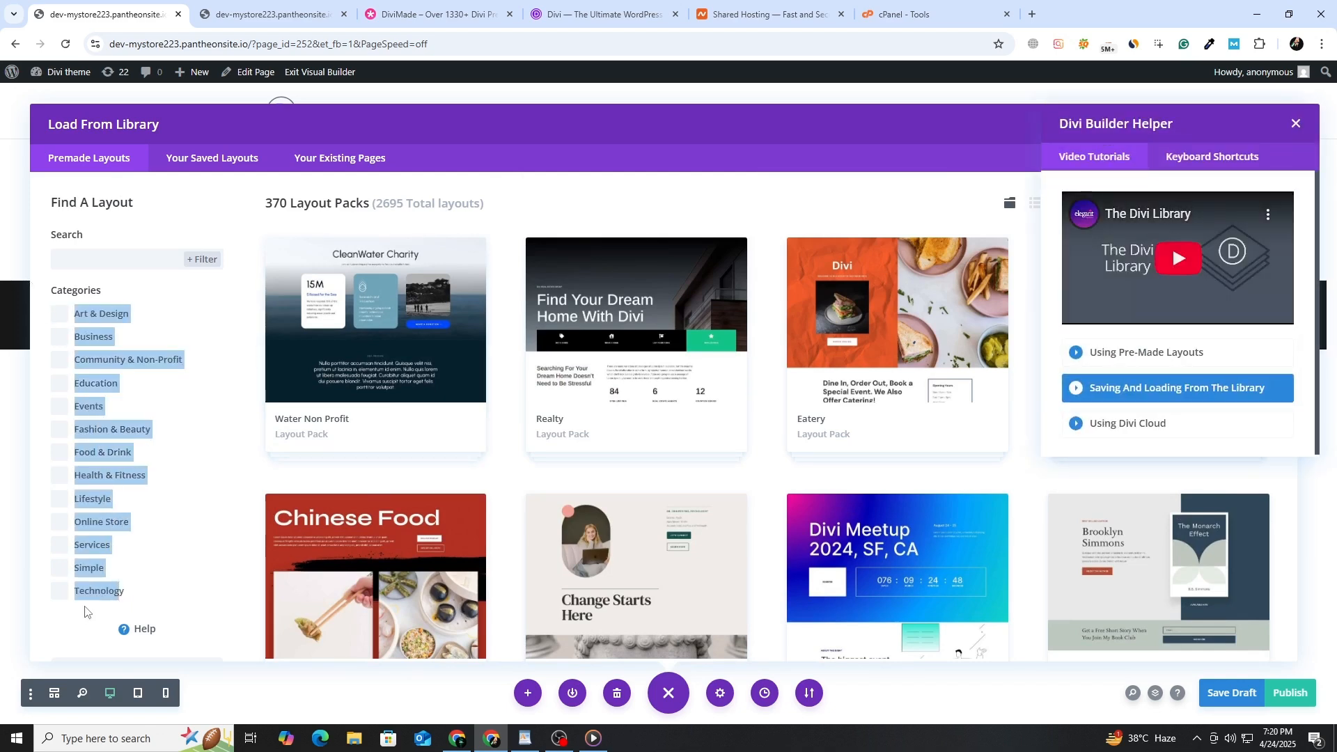
scroll(461, 539, down, 10)
scroll(461, 538, down, 5)
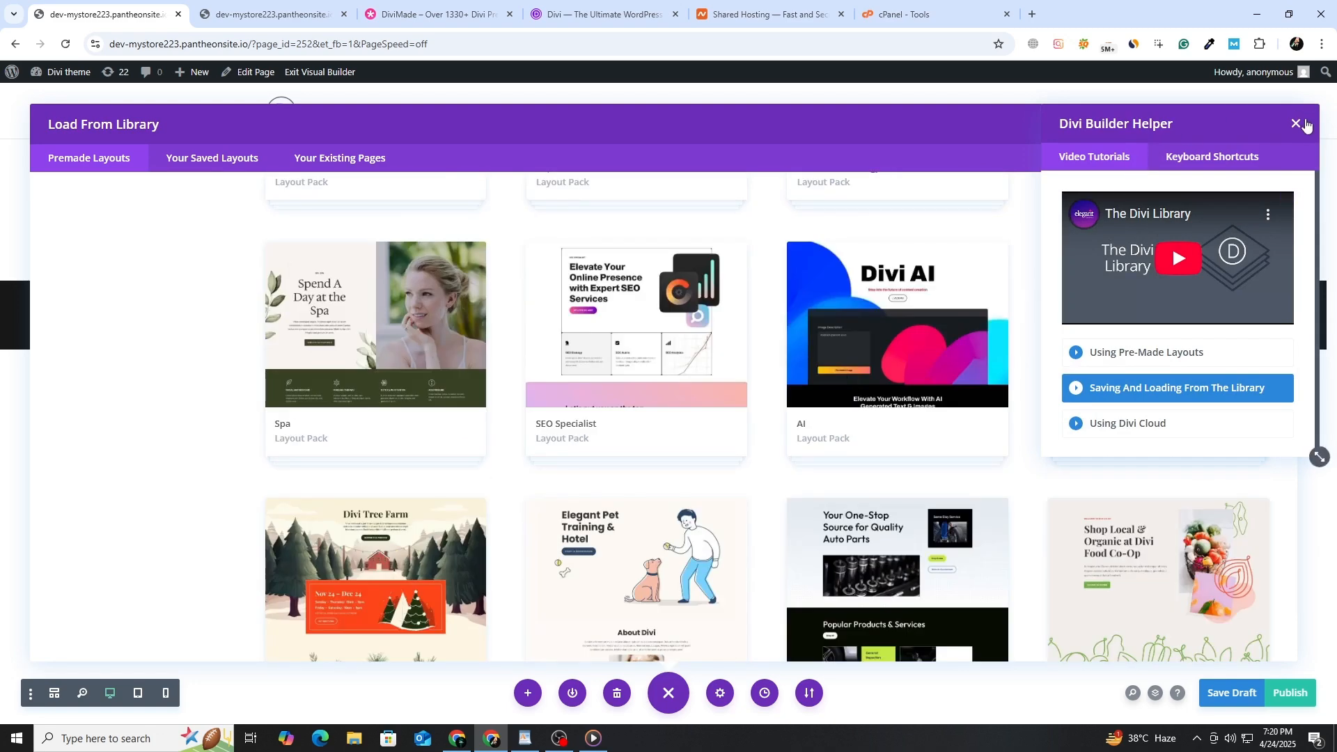
click(1296, 124)
Load the Bake Shop Landing Page layout onto the page with its design presets imported, and look over the result.
scroll(1072, 341, down, 5)
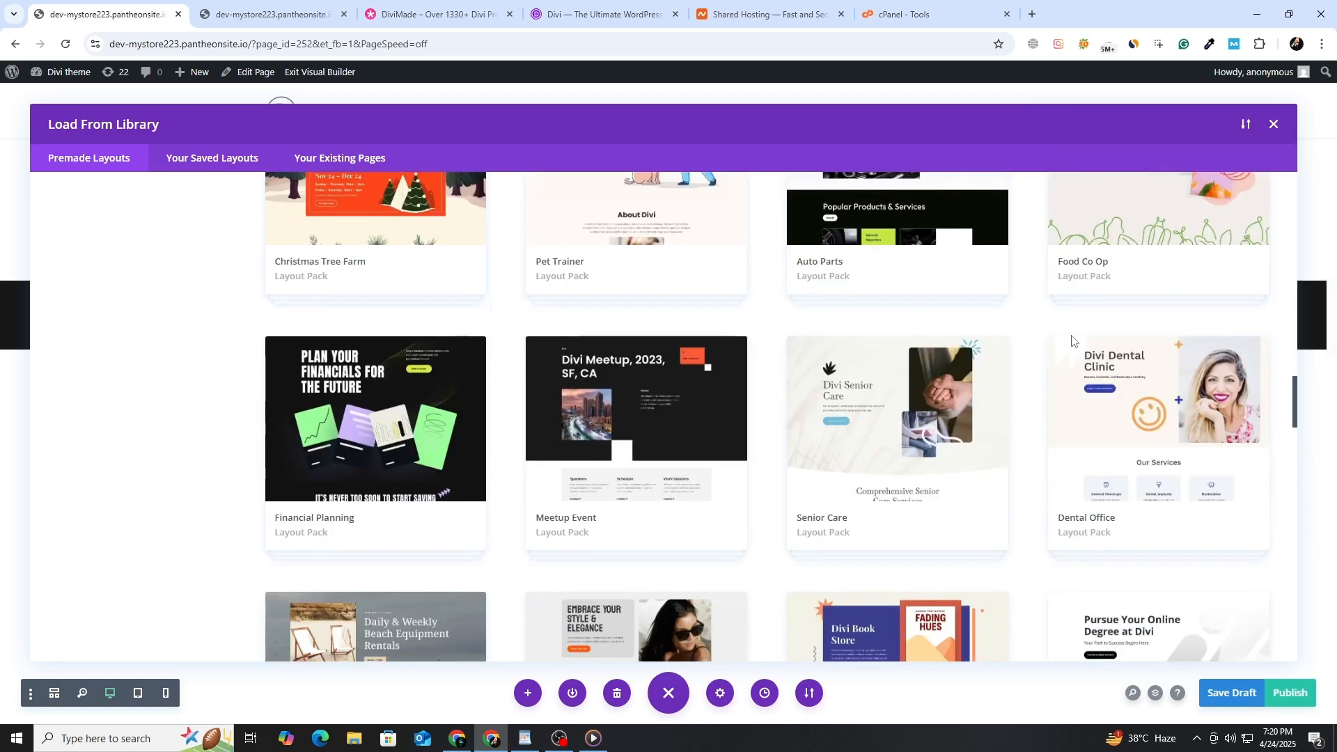
scroll(1072, 341, up, 4)
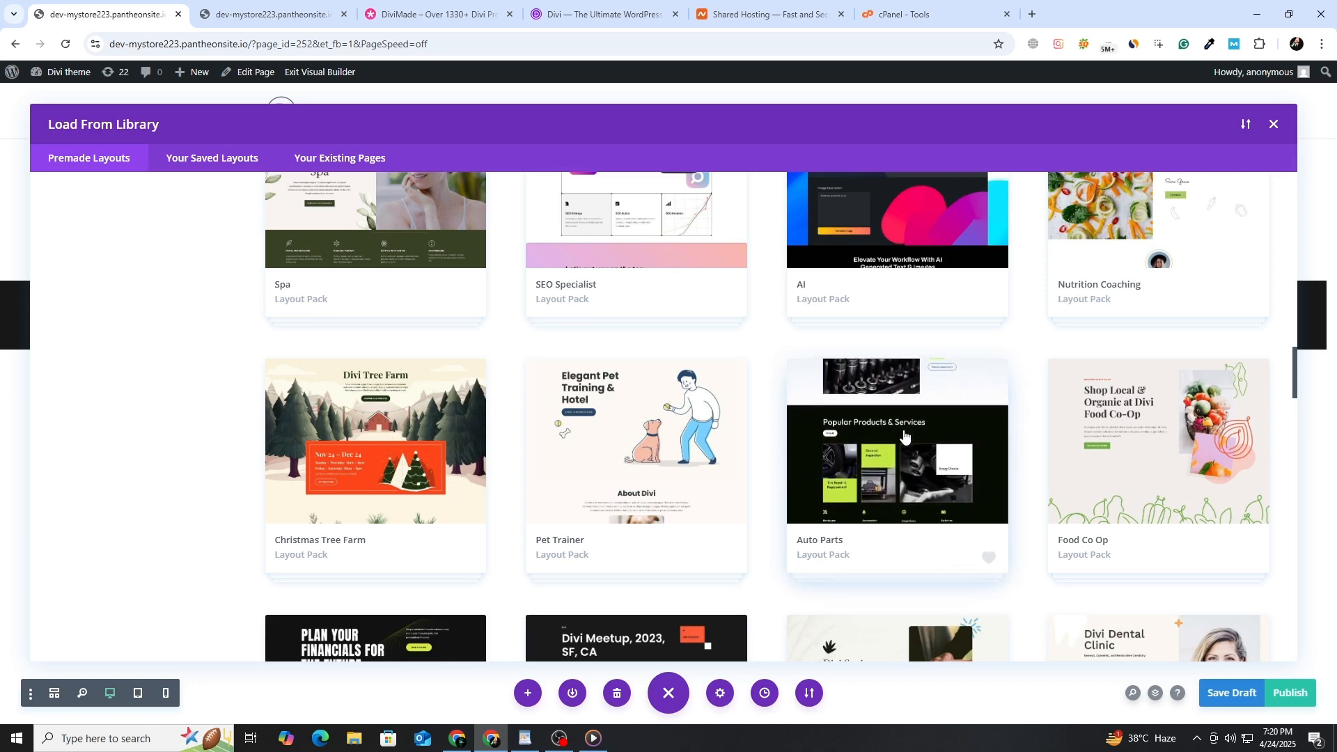
scroll(904, 435, down, 15)
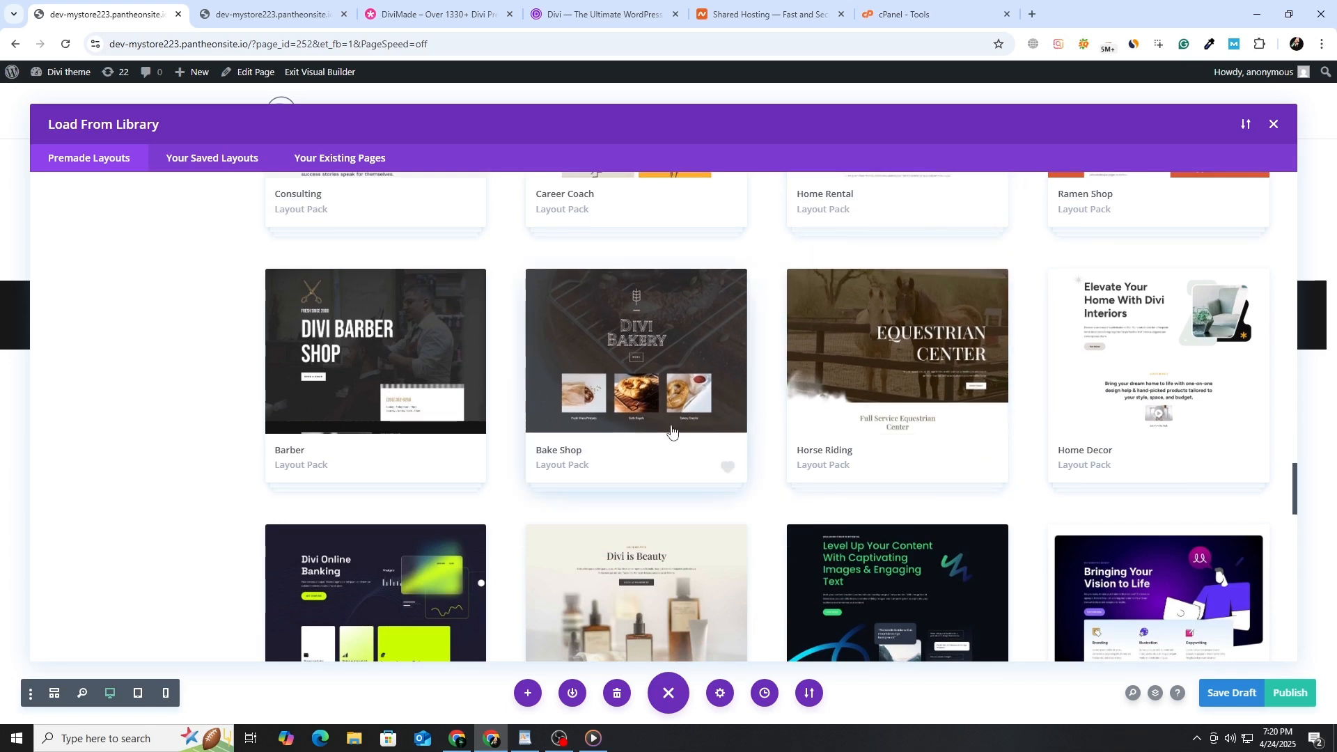
scroll(359, 406, down, 2)
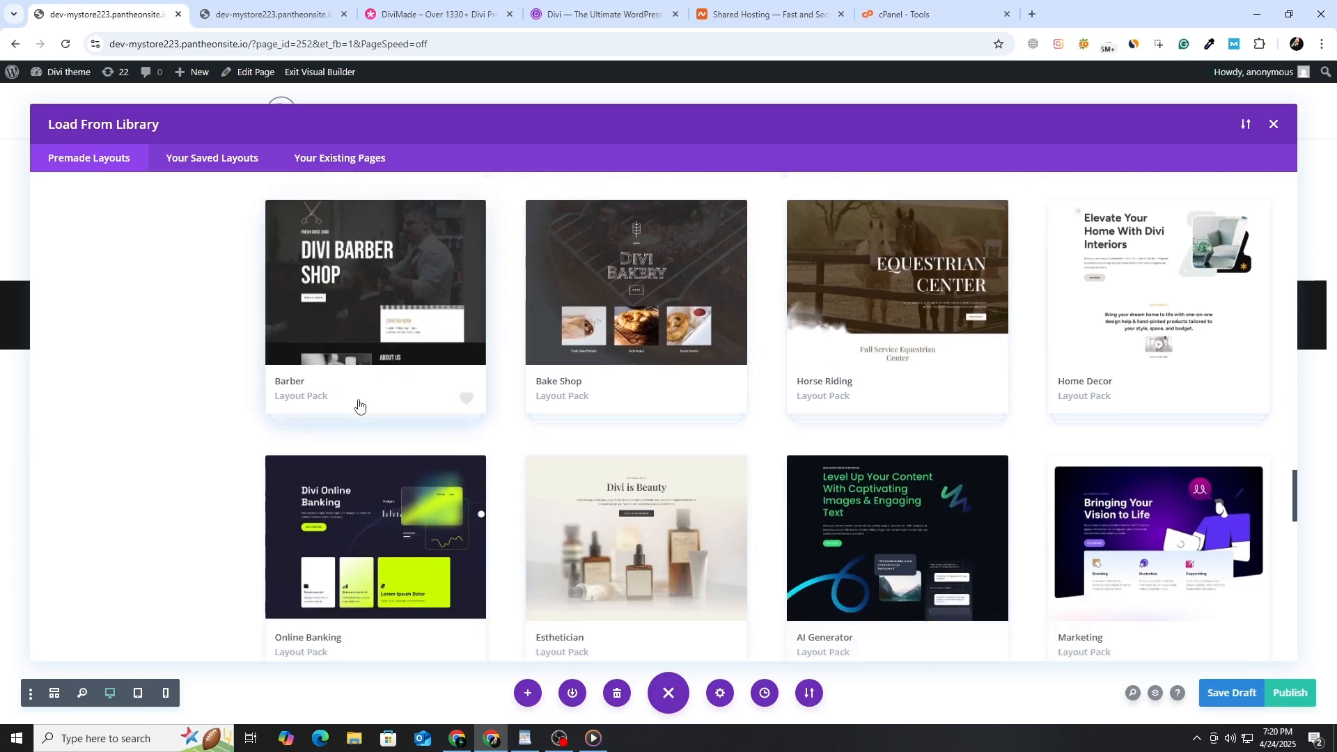
click(614, 289)
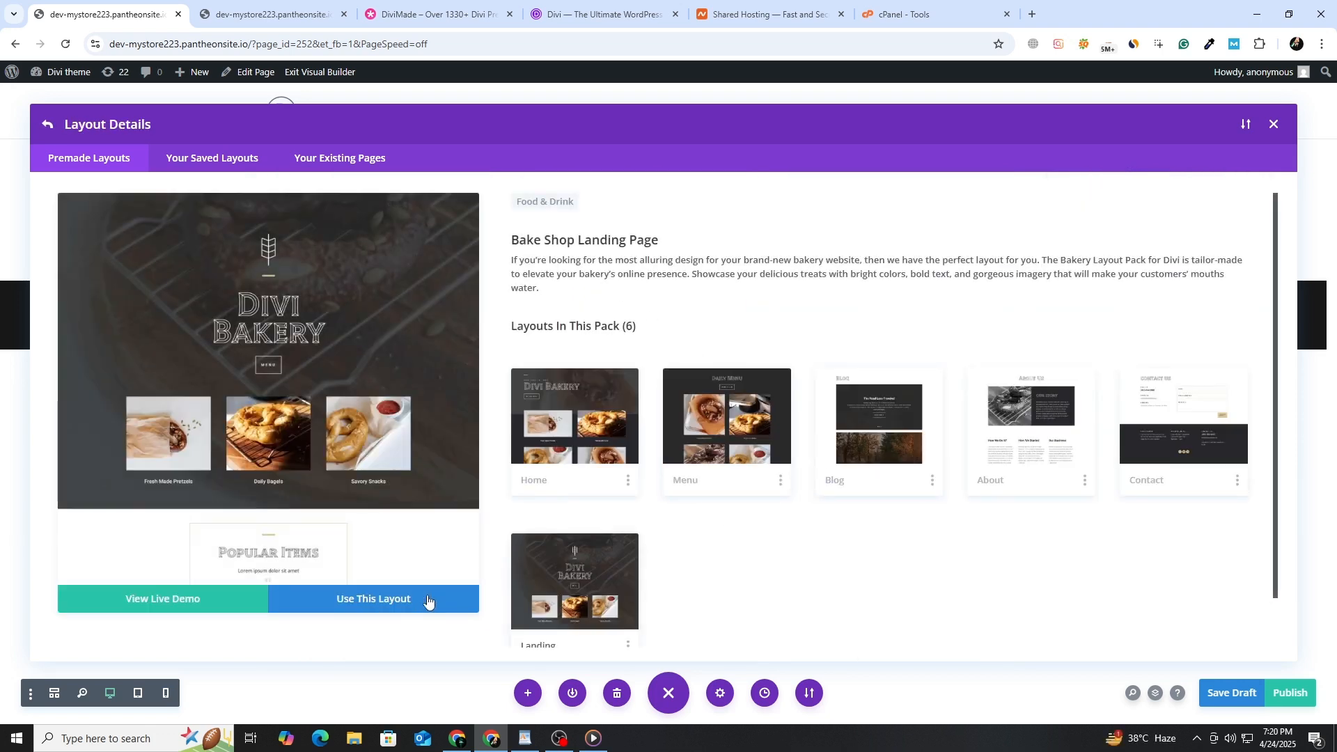
click(349, 599)
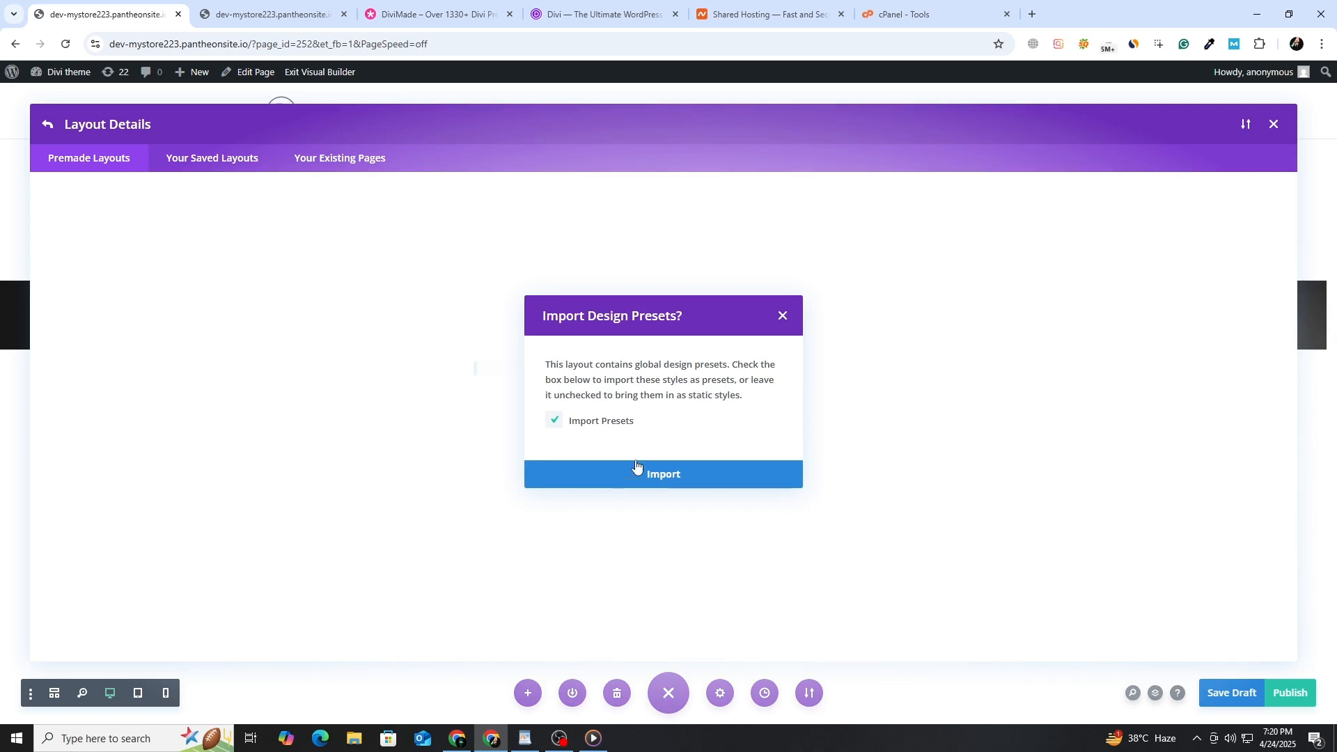
click(637, 470)
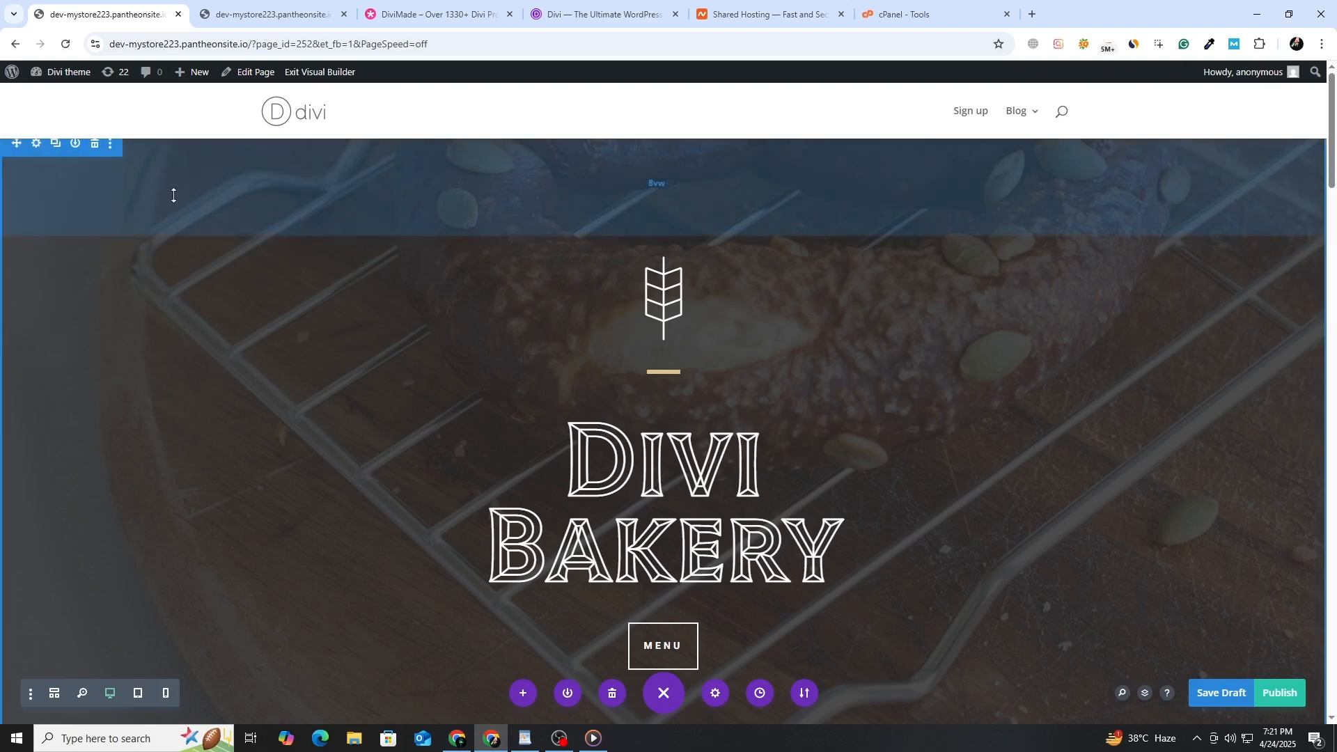
scroll(754, 388, down, 6)
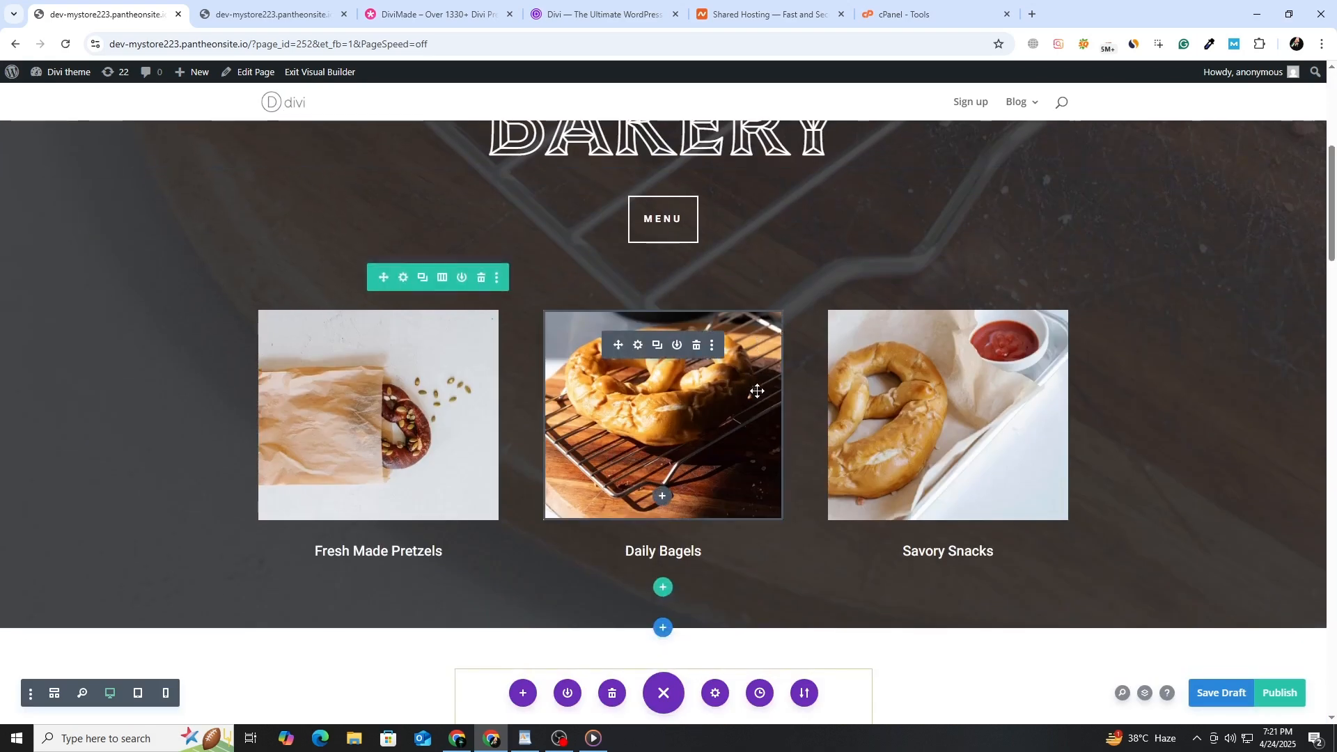
Look through the loaded bakery layout from the product row down to the footer and back to the pretzel photo gallery.
scroll(757, 392, down, 6)
scroll(758, 392, down, 9)
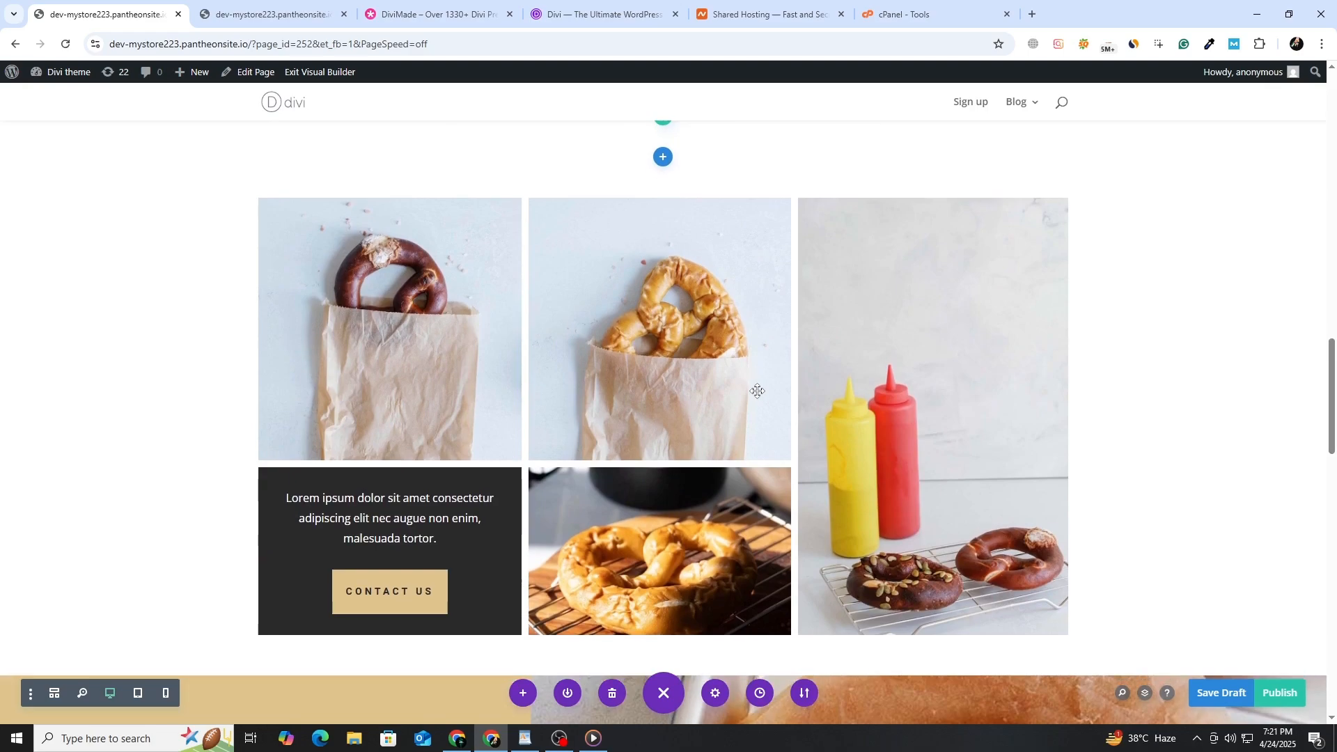
scroll(757, 391, down, 12)
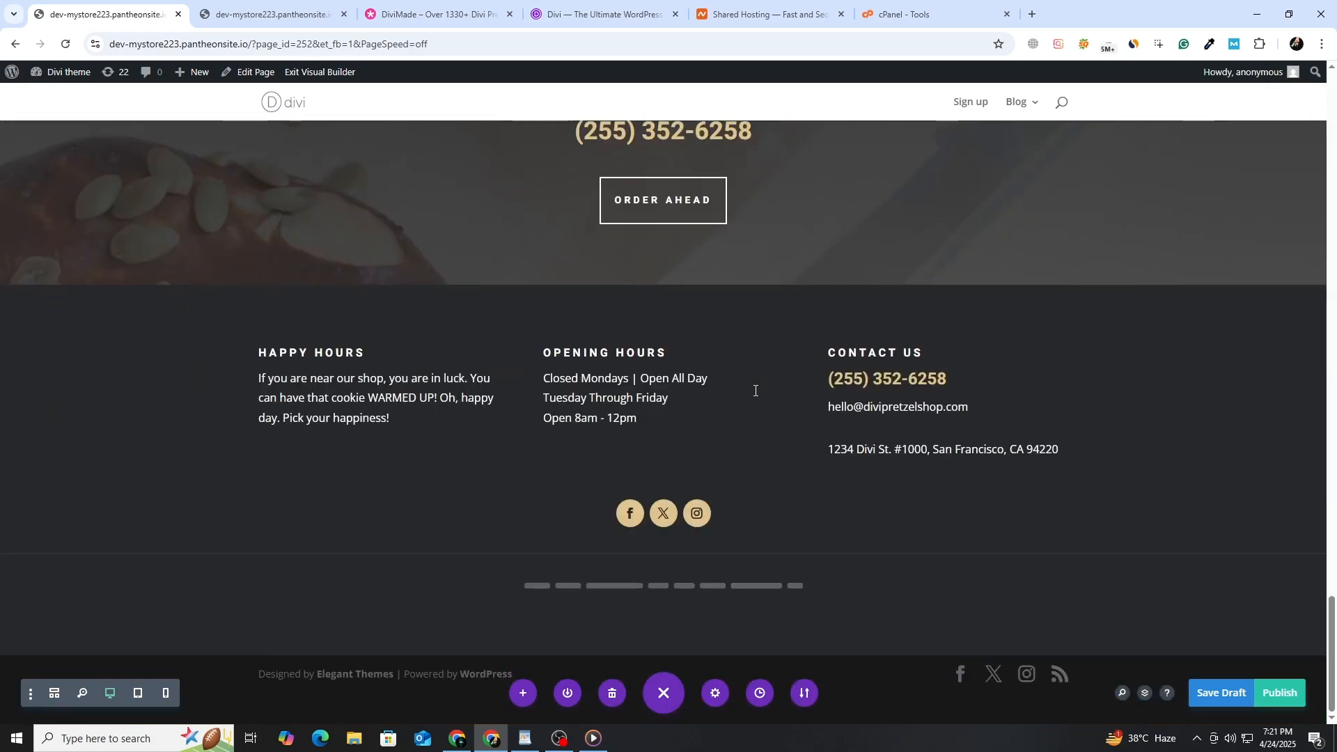
scroll(752, 393, up, 10)
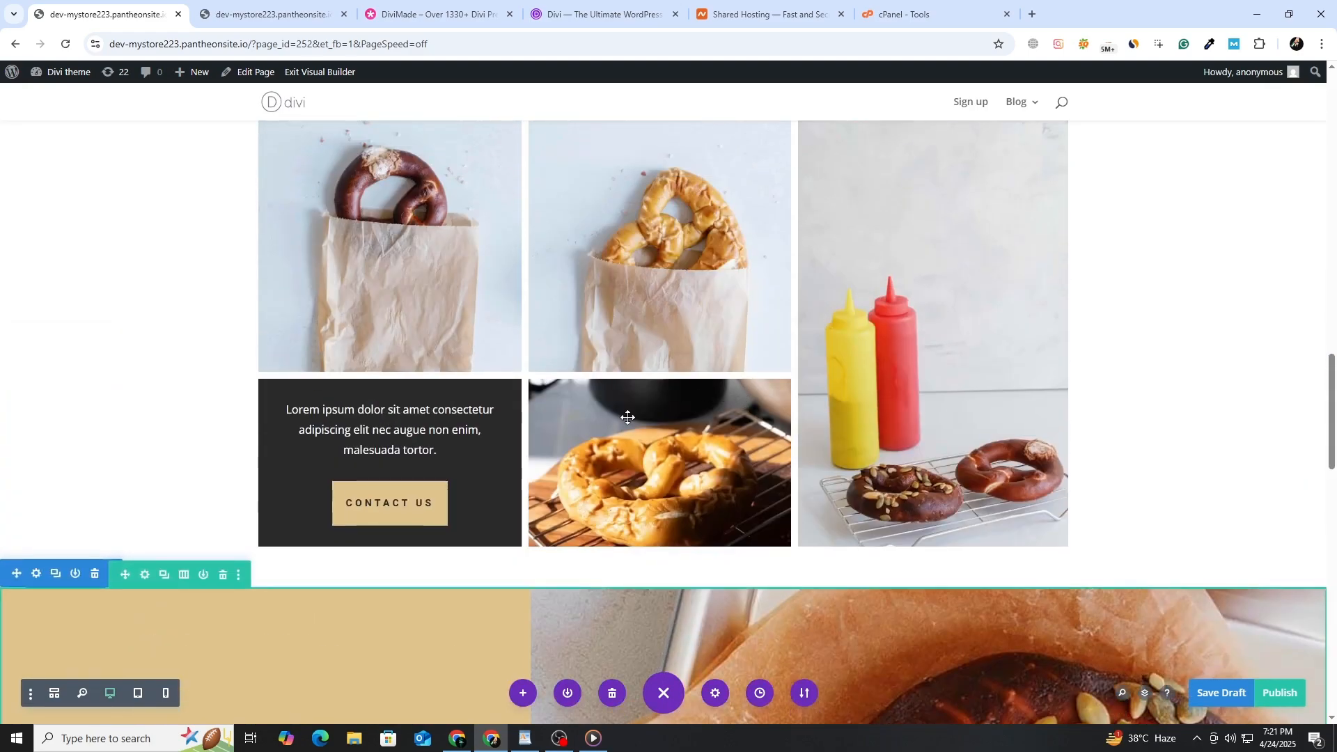
scroll(628, 416, up, 4)
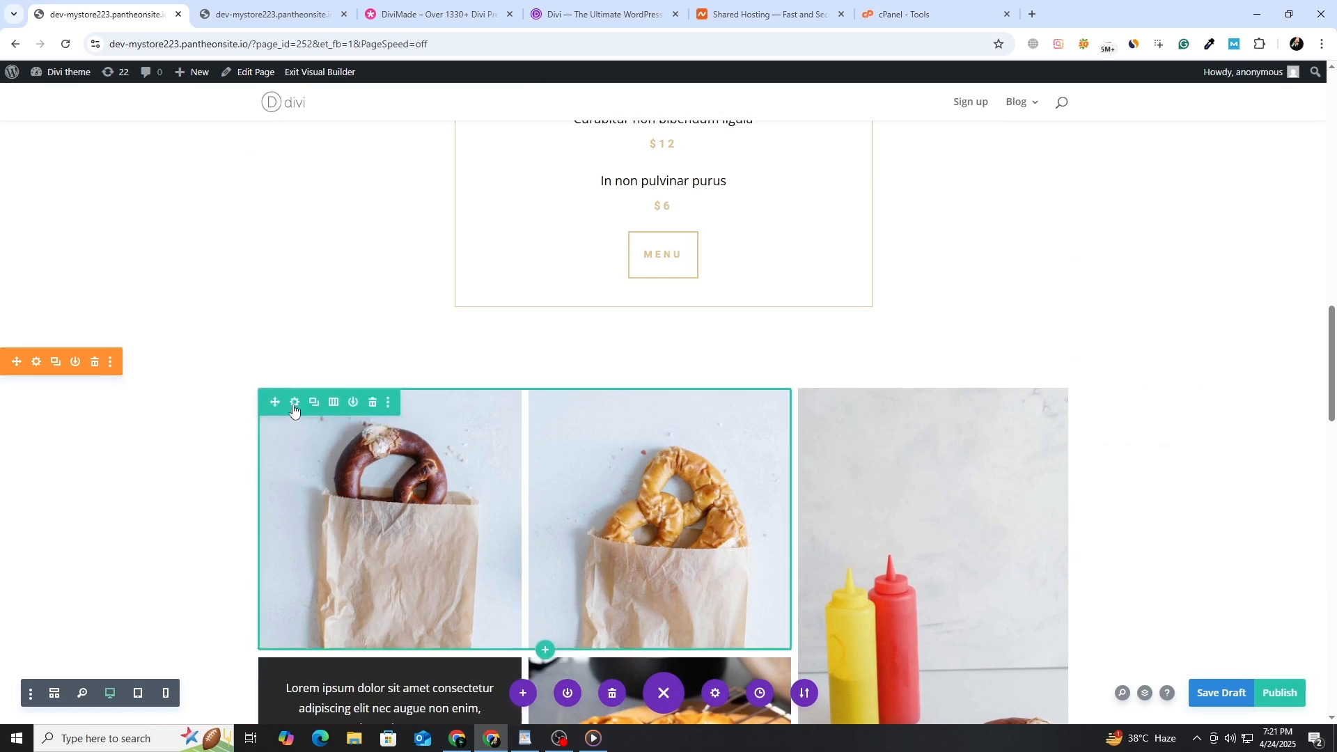
Try a gutter width of 2 on the pretzel photo gallery section, restore it to 1, and look through its other design options.
click(36, 362)
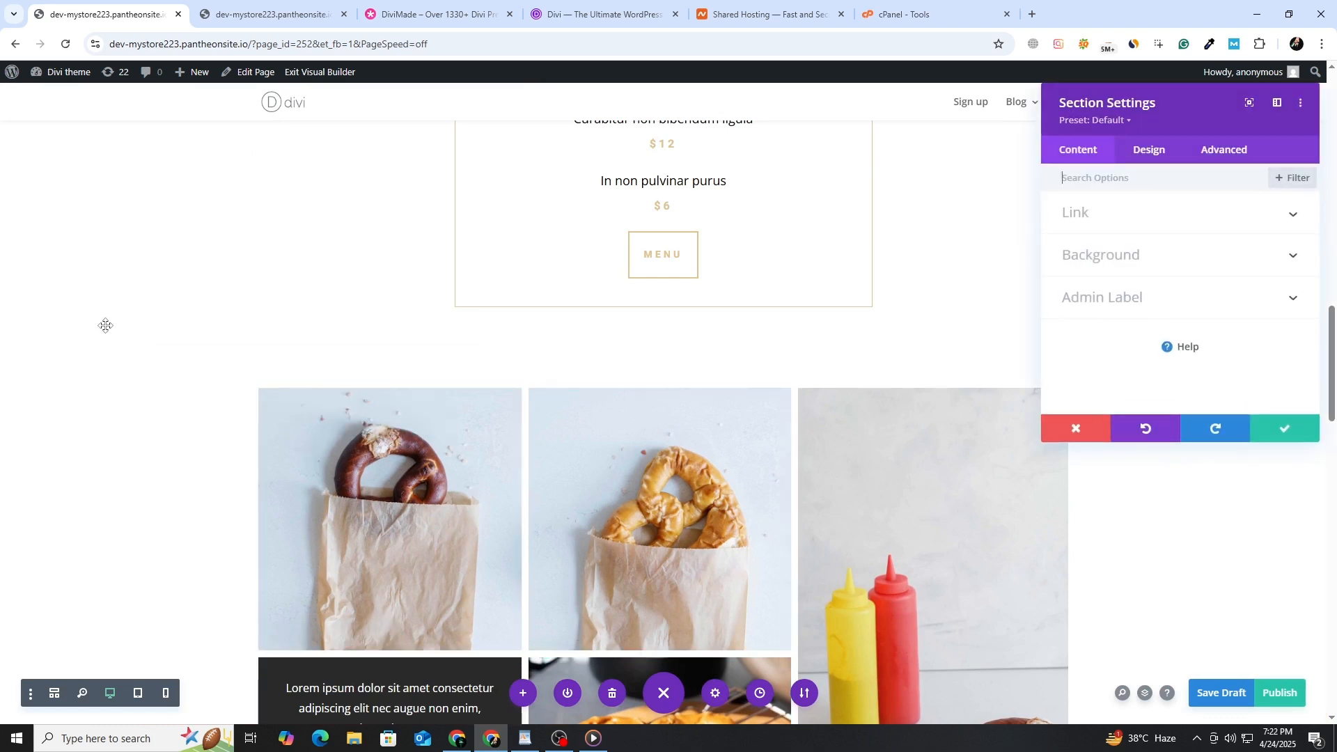
click(1147, 151)
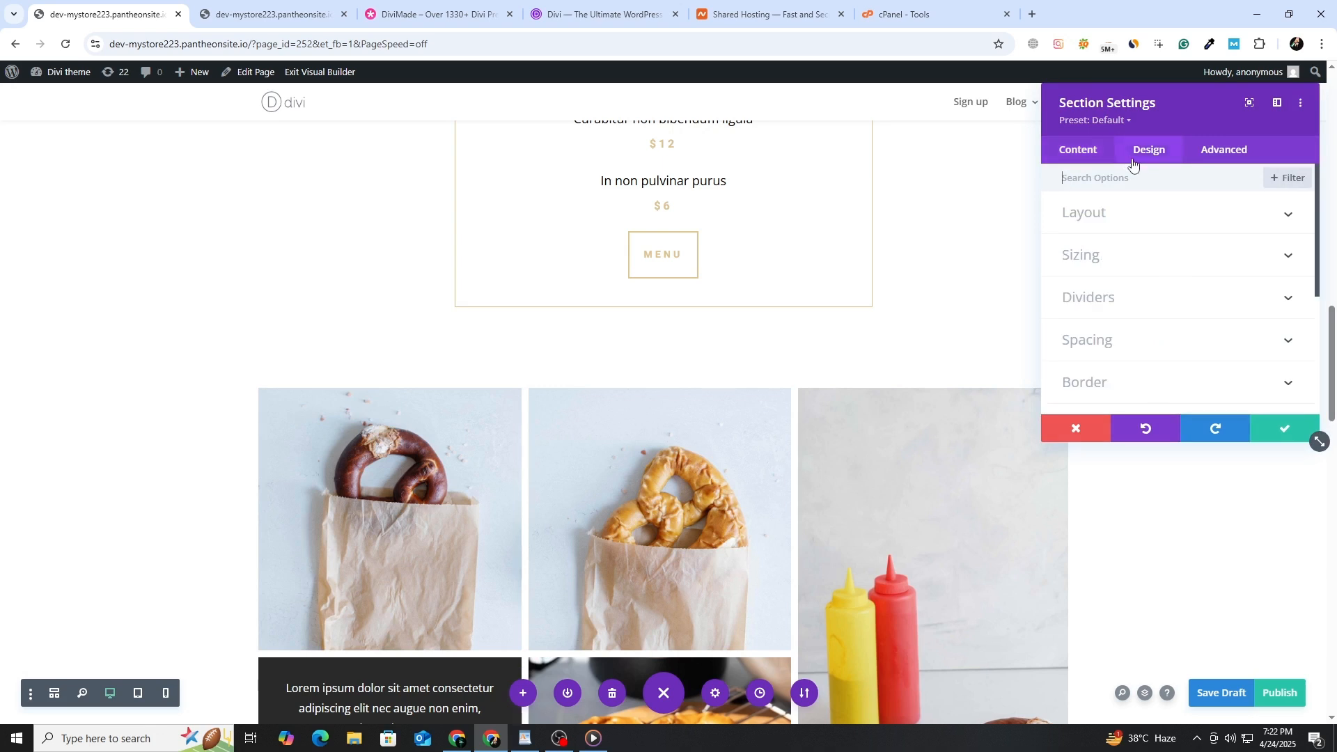
click(1140, 220)
click(1126, 315)
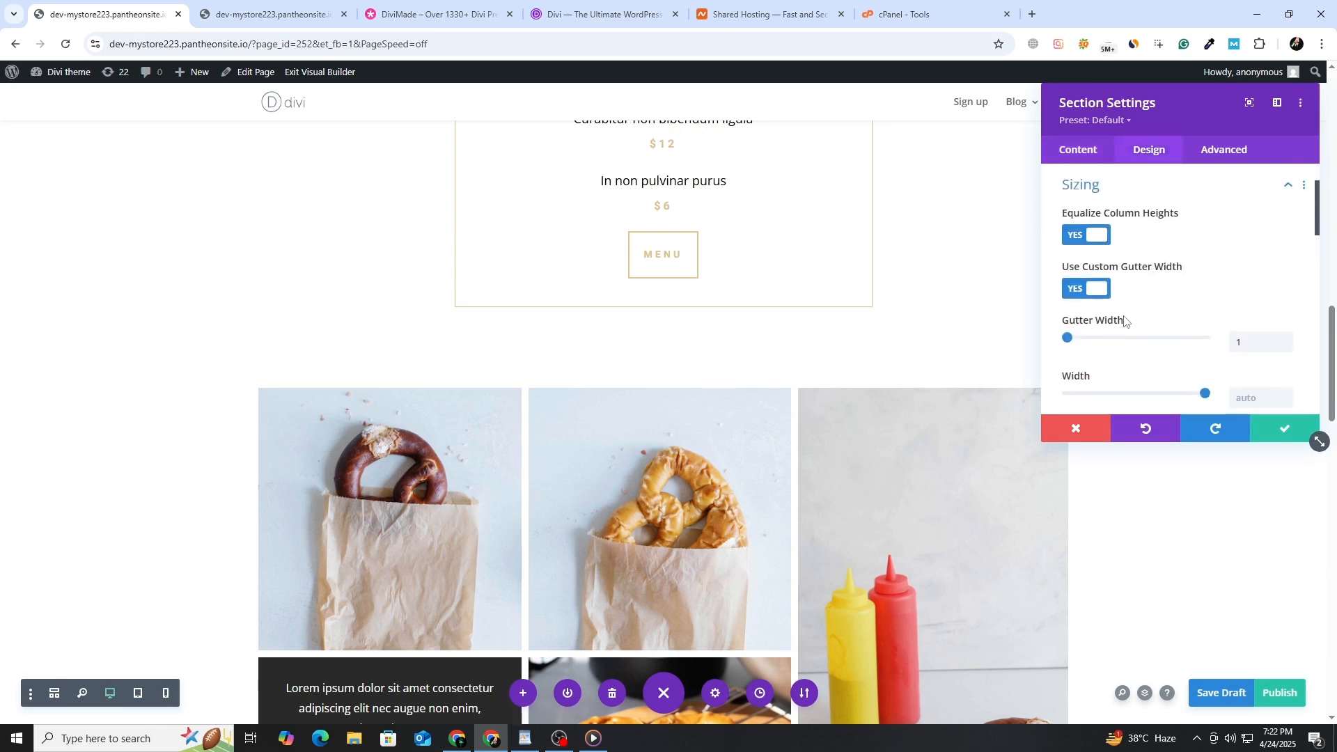
click(1095, 346)
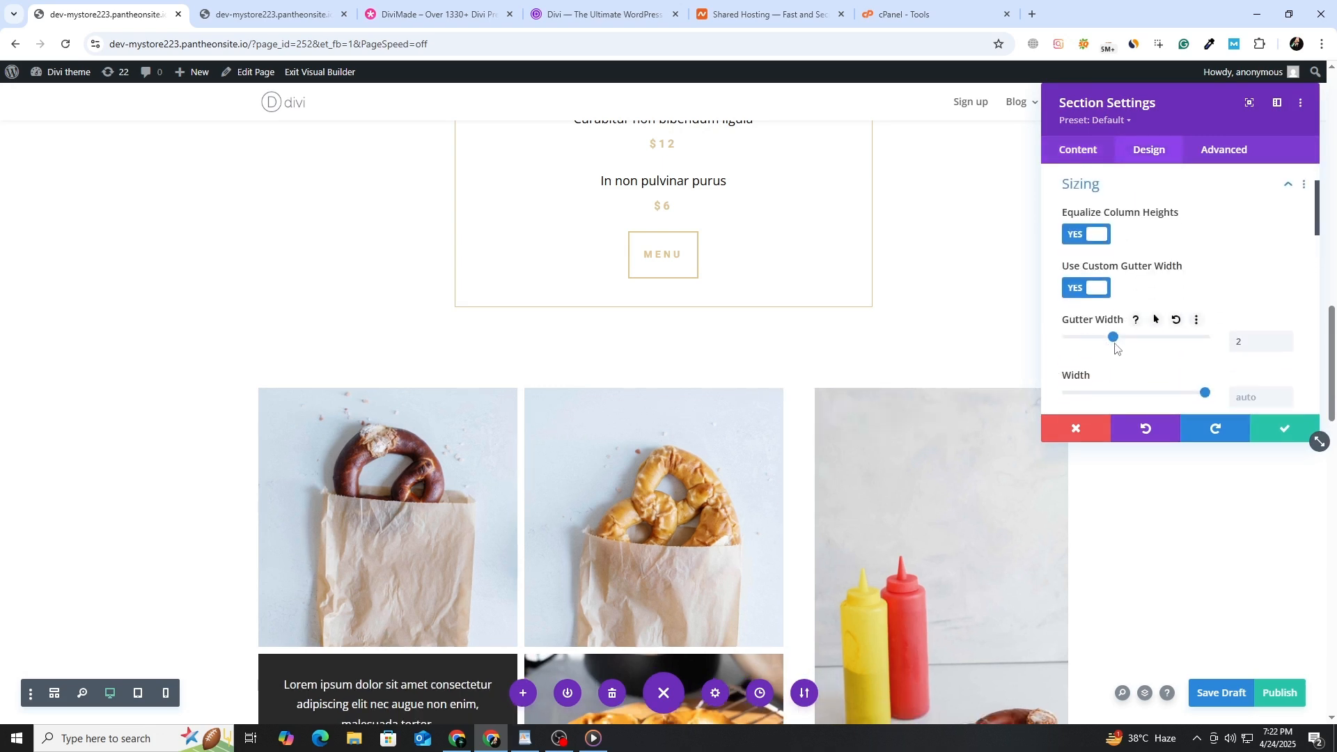
drag(1136, 344, 1072, 361)
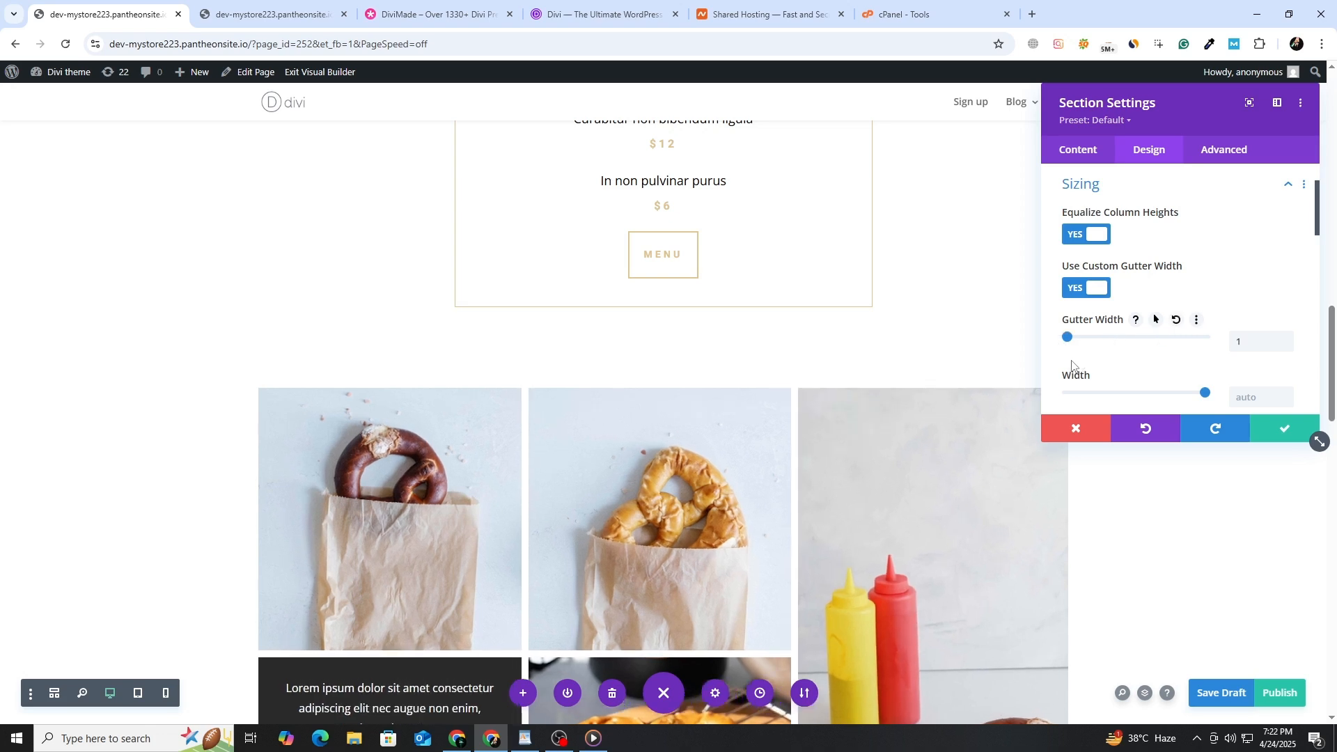
scroll(1078, 362, down, 2)
scroll(1128, 348, down, 2)
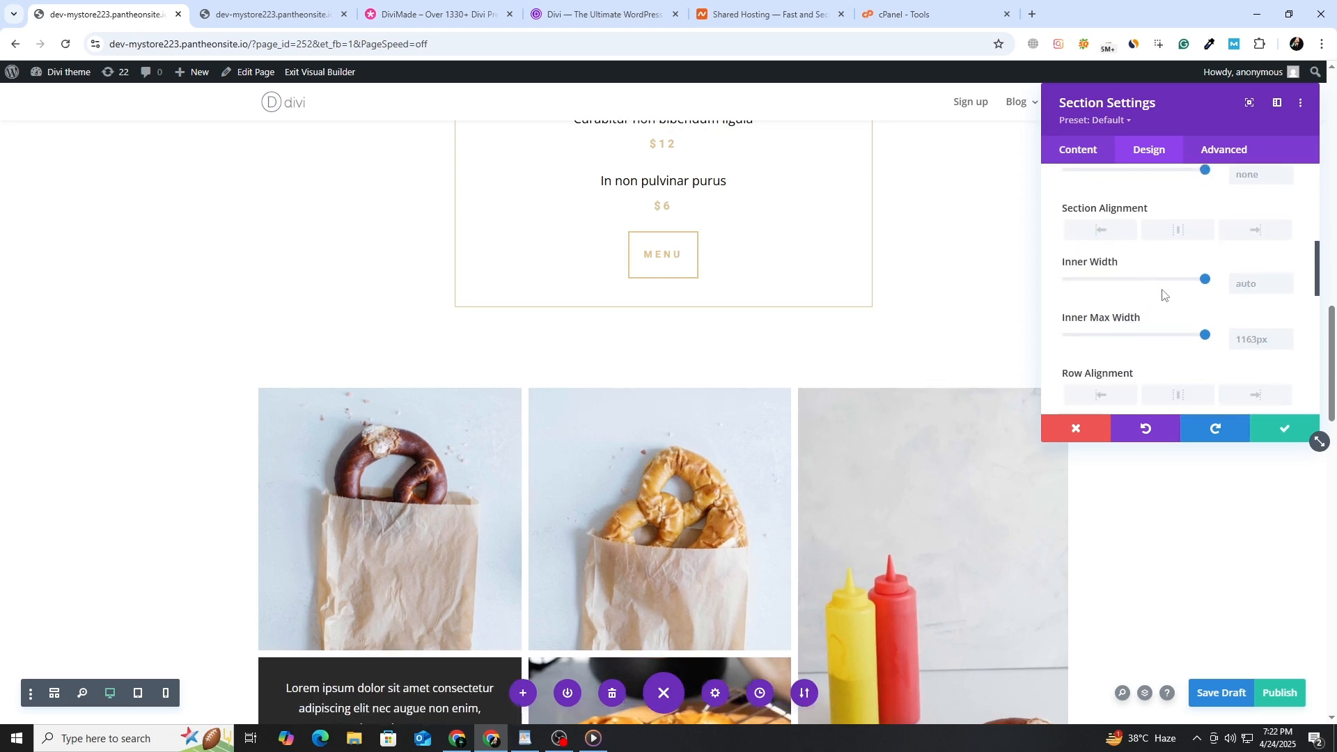
scroll(1163, 294, down, 3)
click(1111, 328)
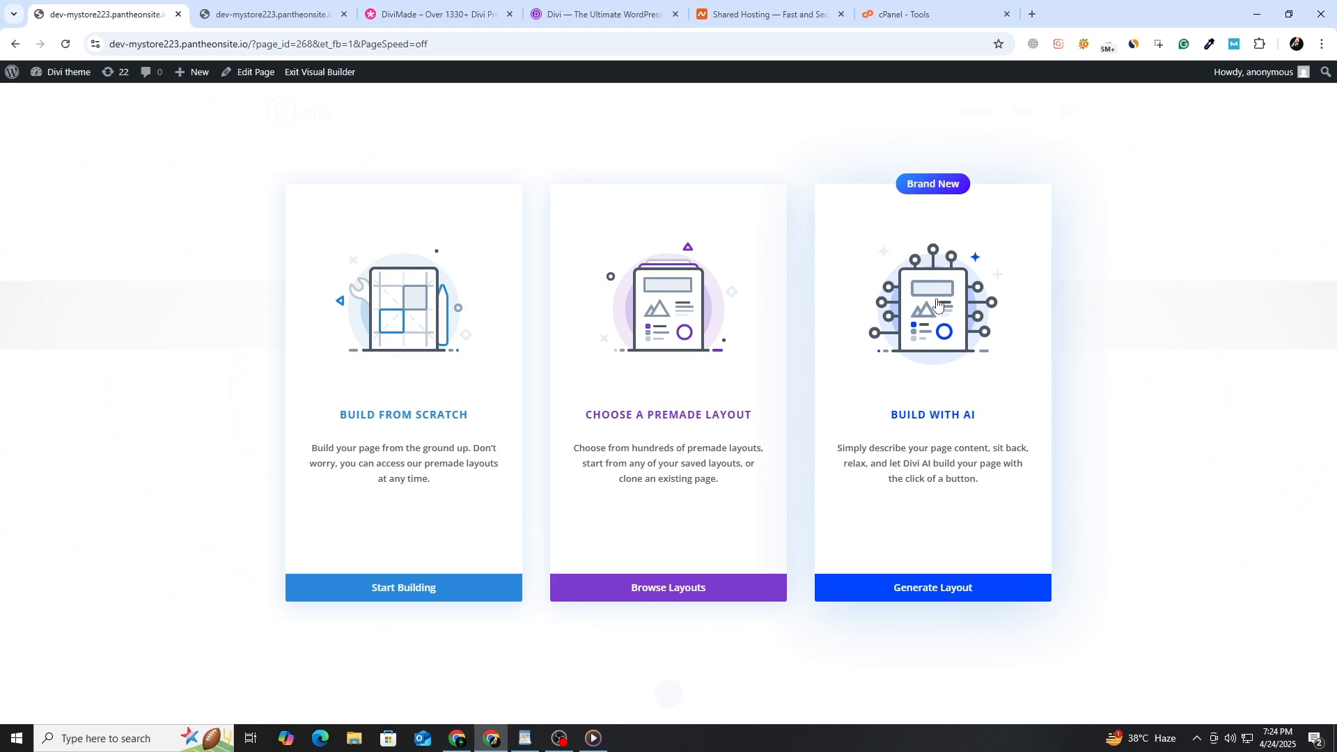
Generate a page layout with Divi AI from a pasted baking shop description, with images generated by AI.
click(974, 595)
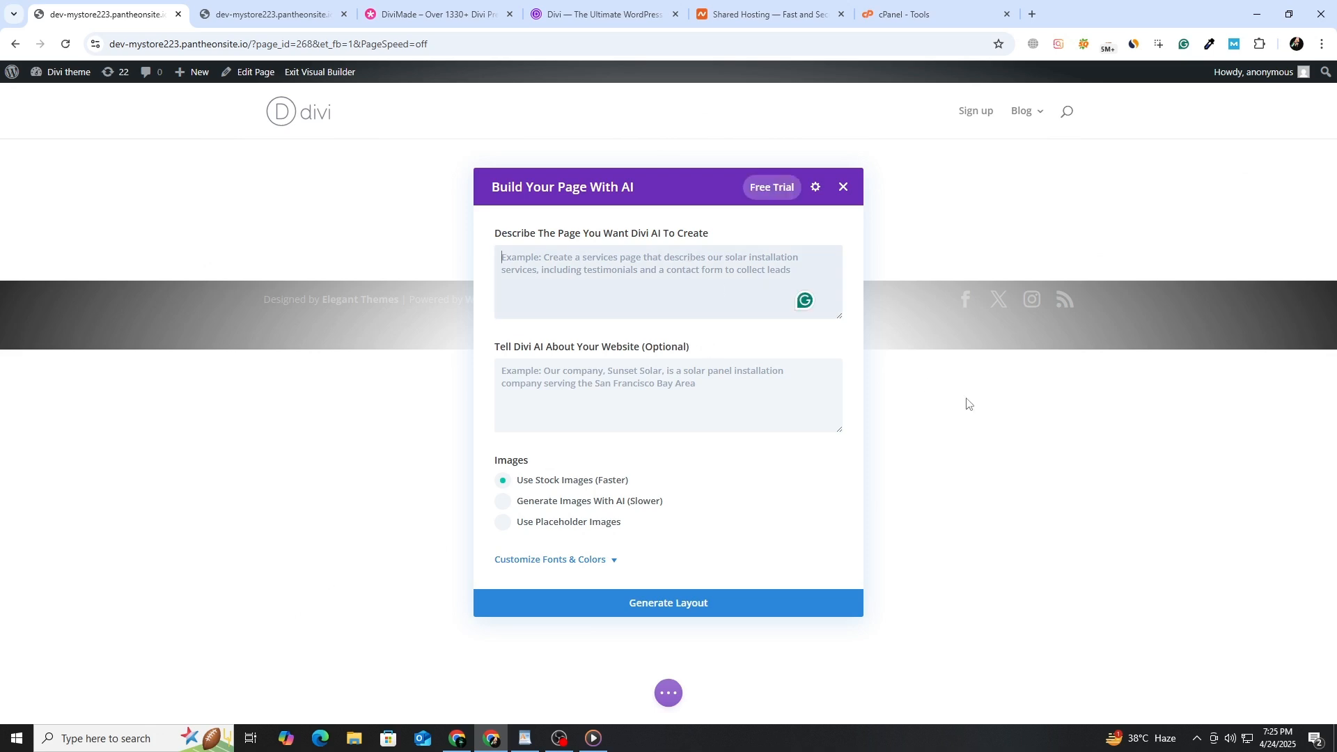
key(ctrl+v)
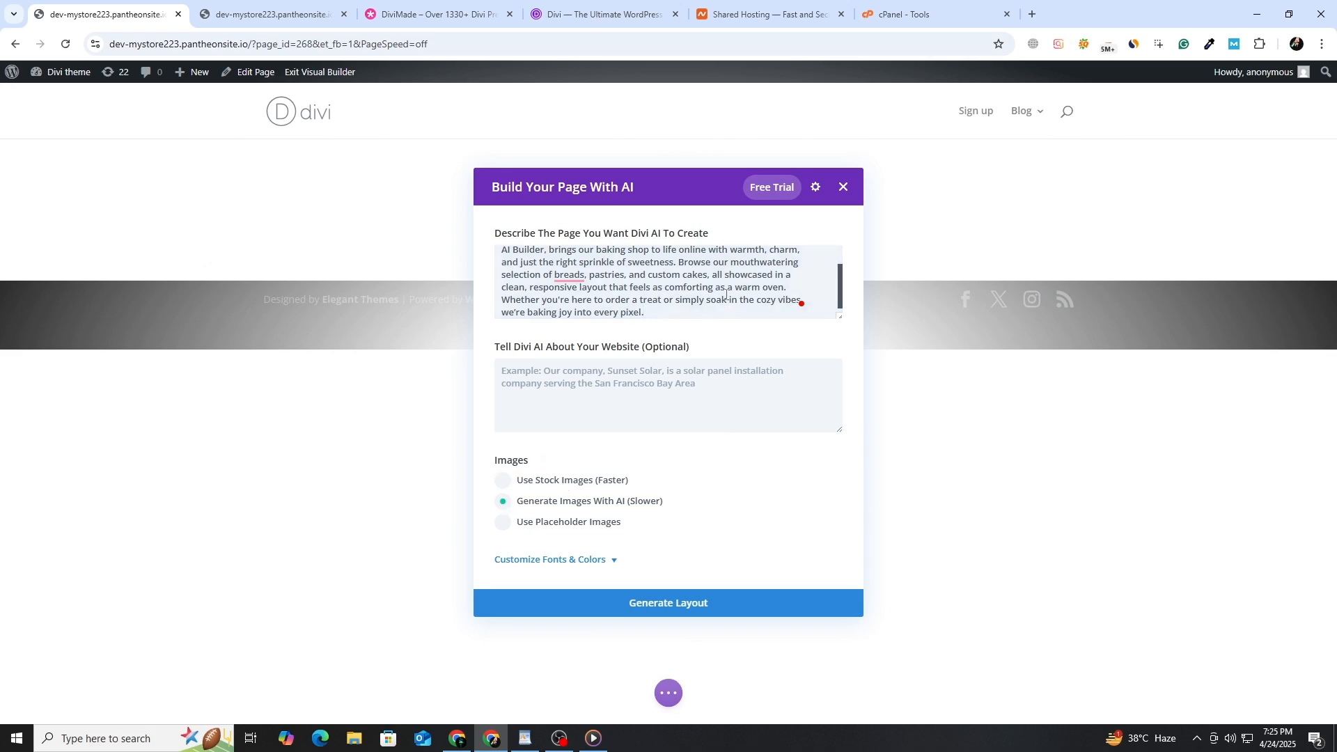
scroll(726, 295, down, 1)
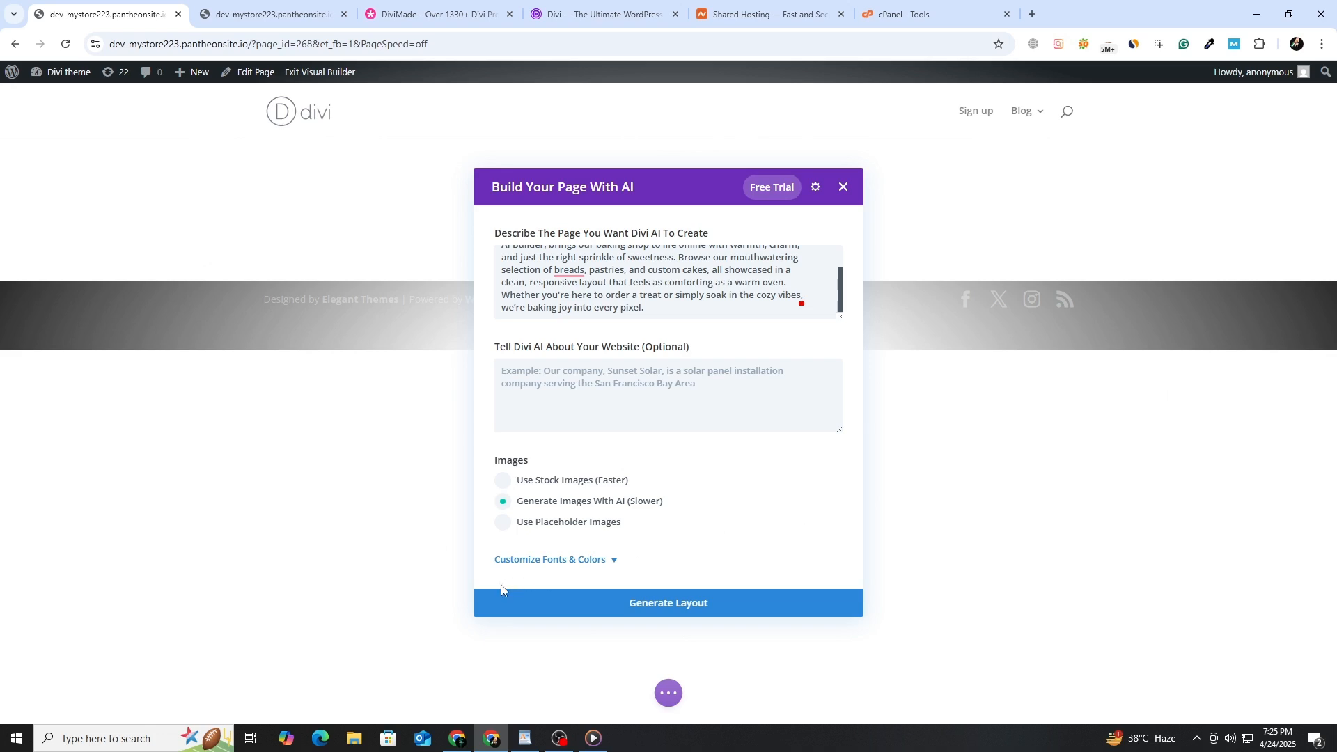
click(509, 611)
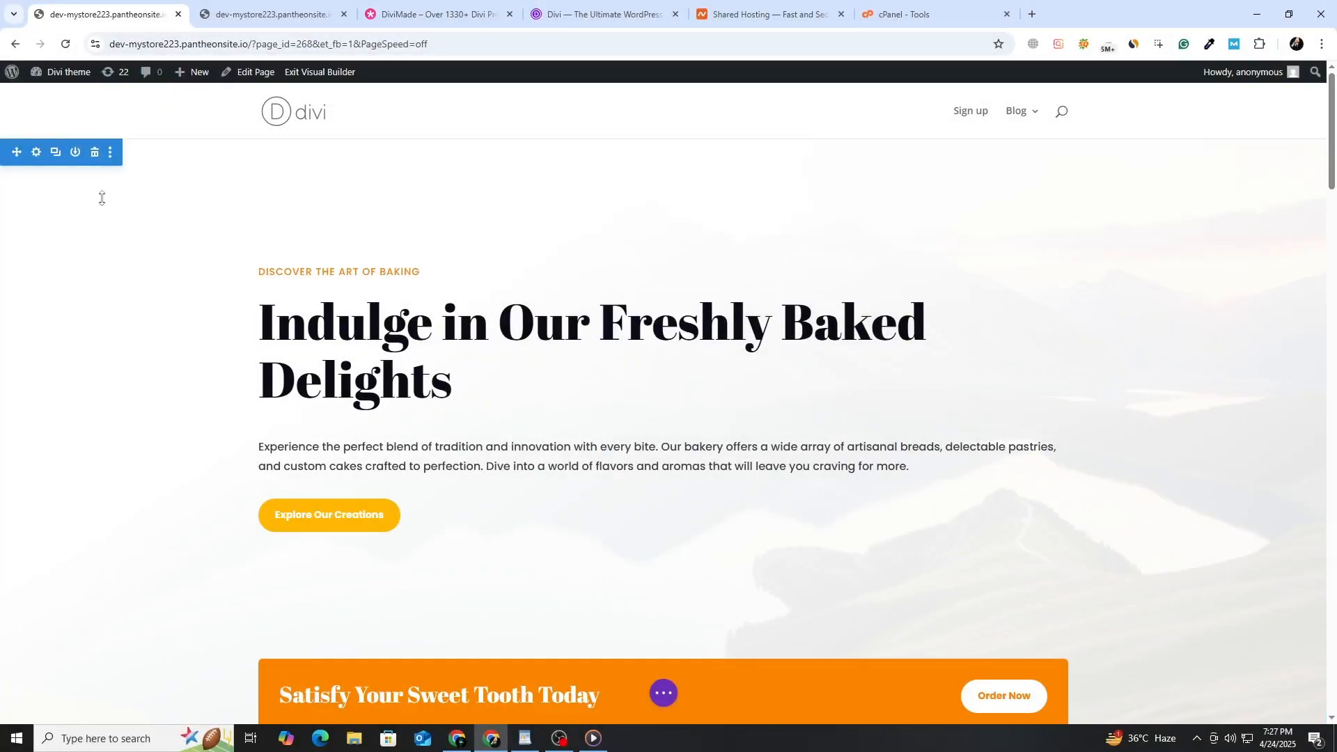
Try purple and black background colors on the hero section, reset the background and discard the section changes.
click(36, 154)
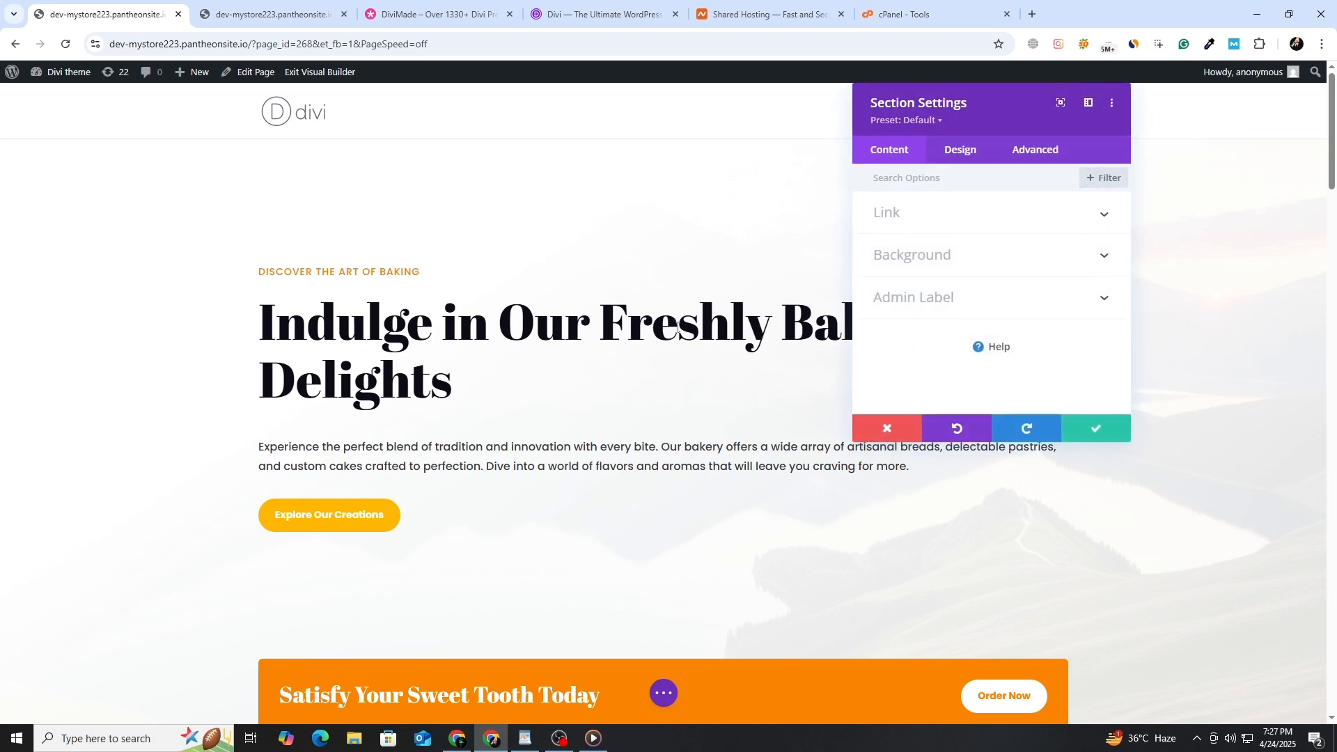
click(1089, 265)
click(1011, 347)
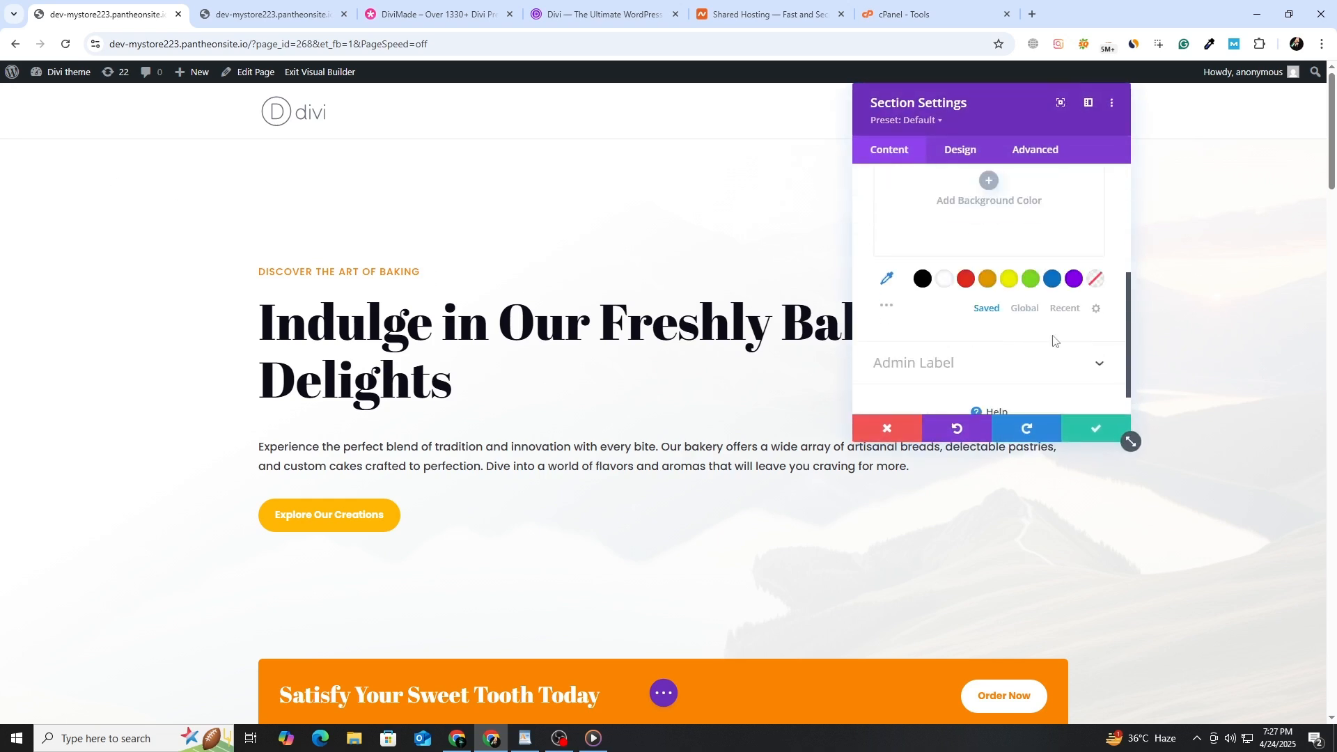
click(1075, 284)
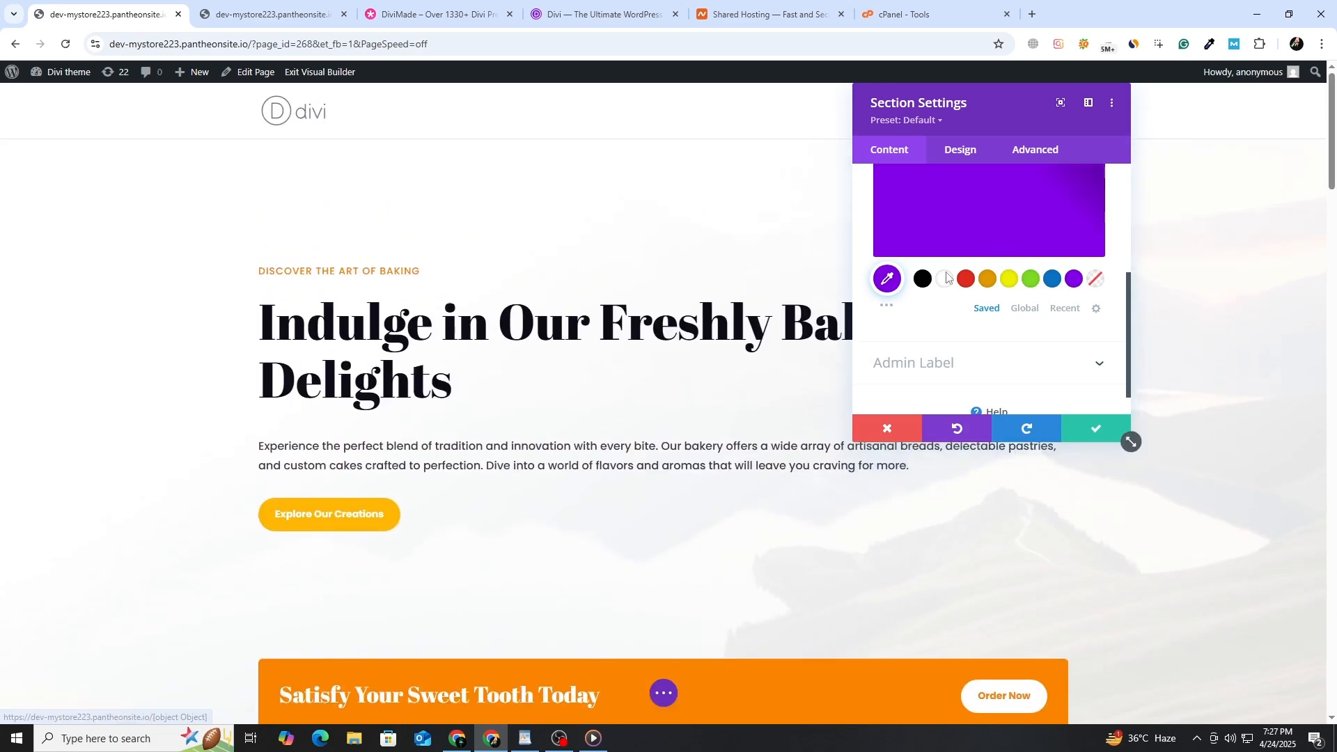
click(923, 279)
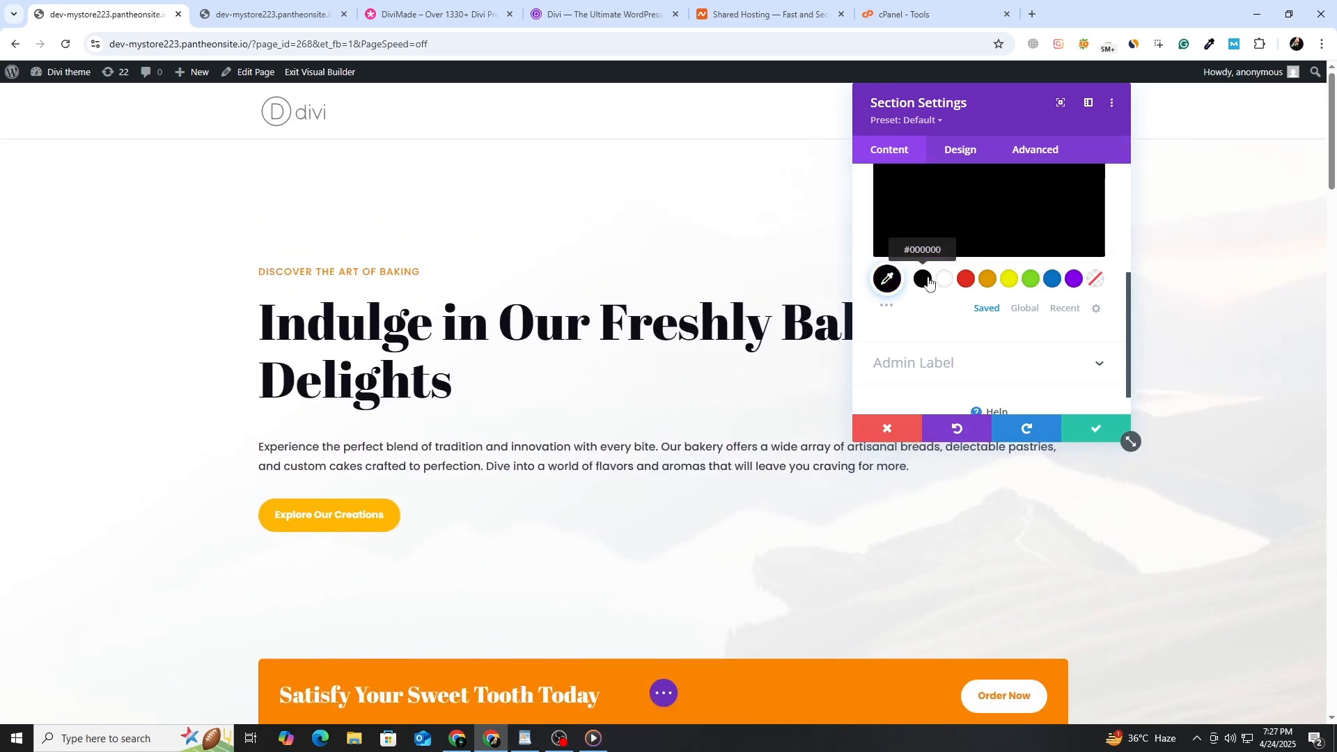
scroll(988, 293, up, 3)
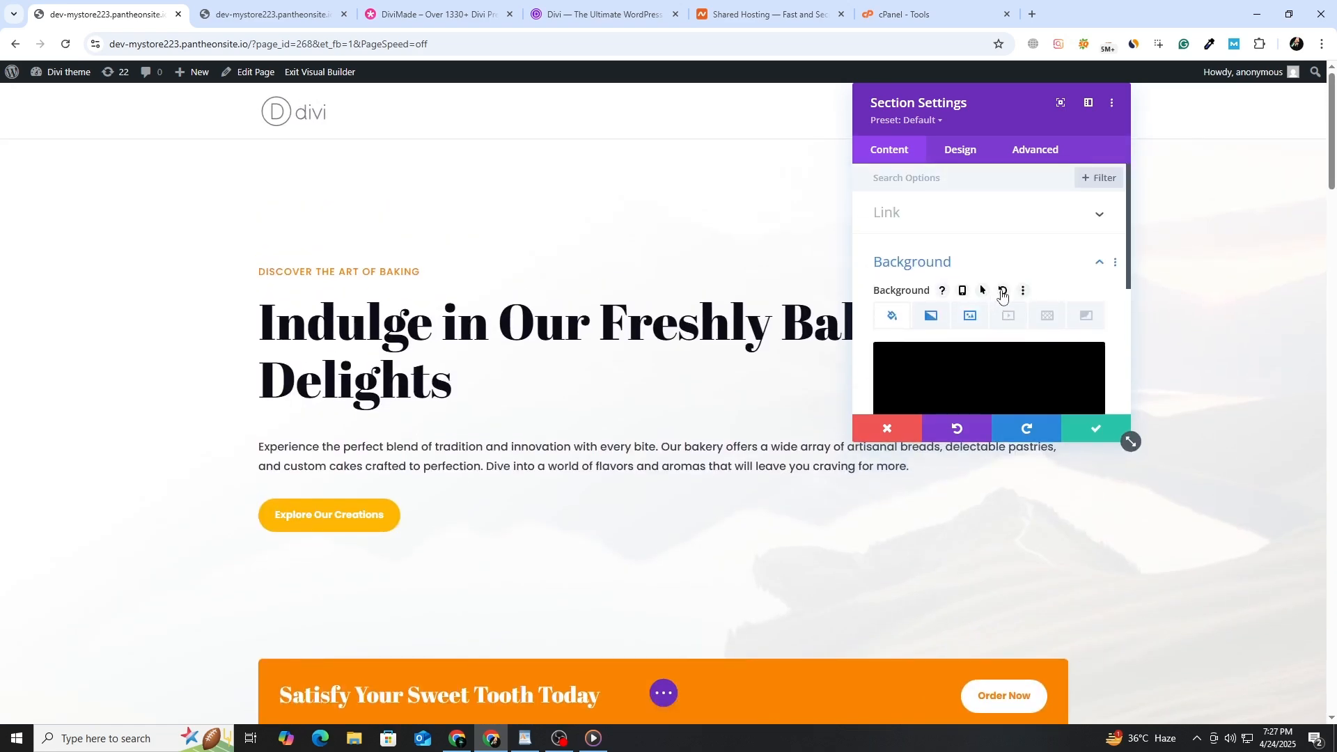
click(1002, 293)
click(905, 429)
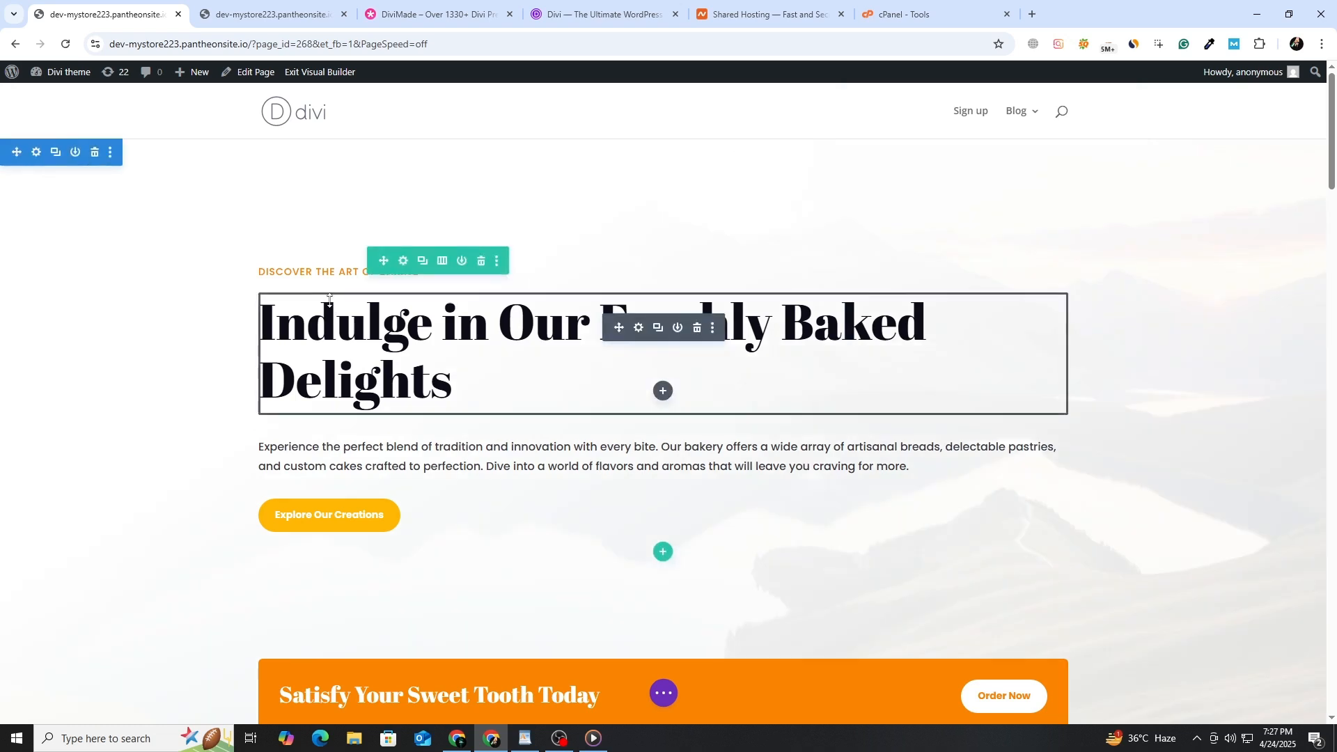
Try red, purple and orange #E09900 backgrounds on the hero row's column, and discard the row changes.
click(402, 262)
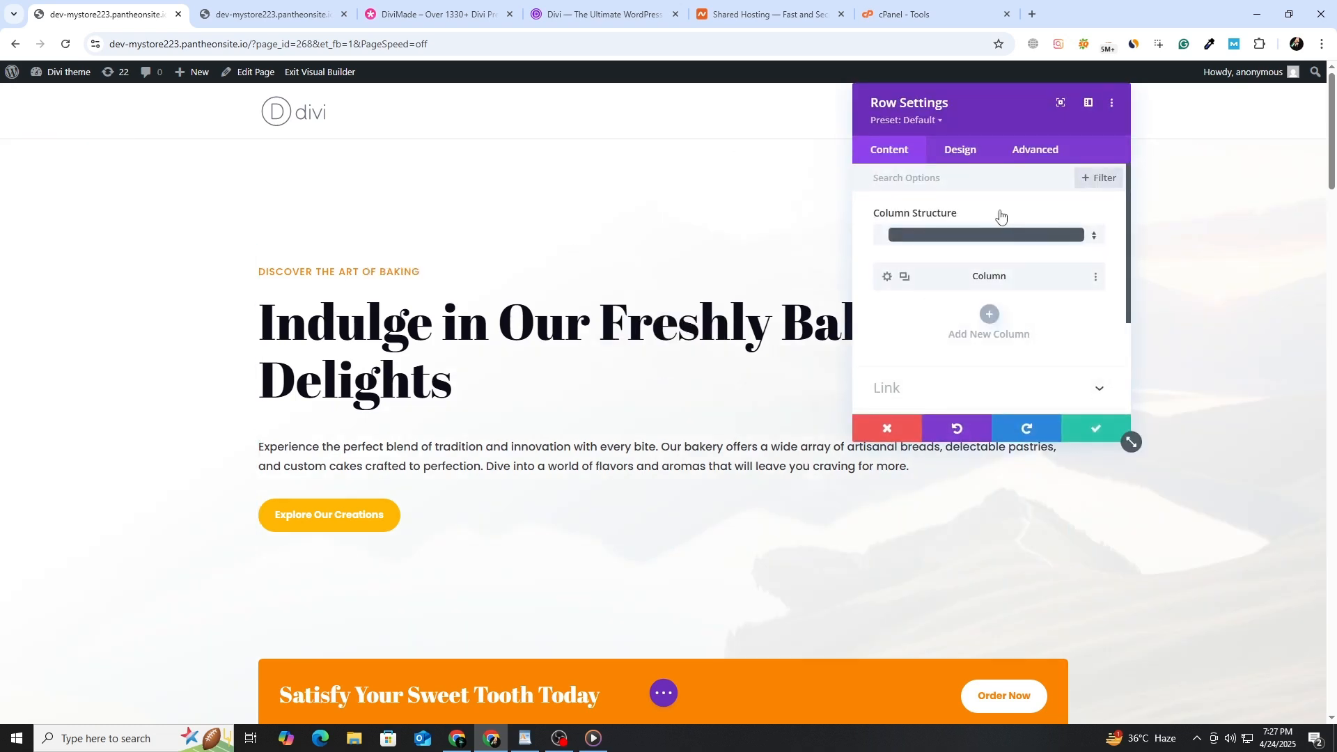
click(887, 278)
scroll(926, 330, down, 1)
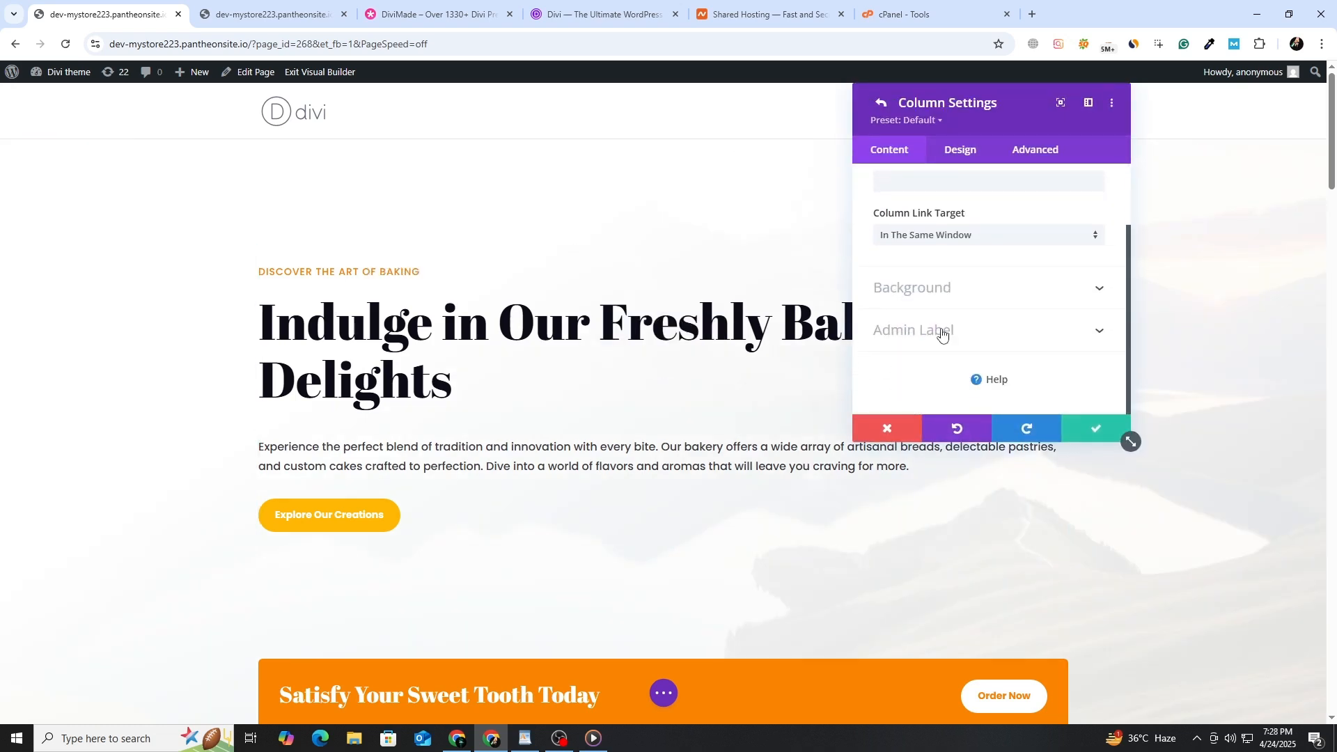
click(973, 288)
scroll(988, 327, down, 2)
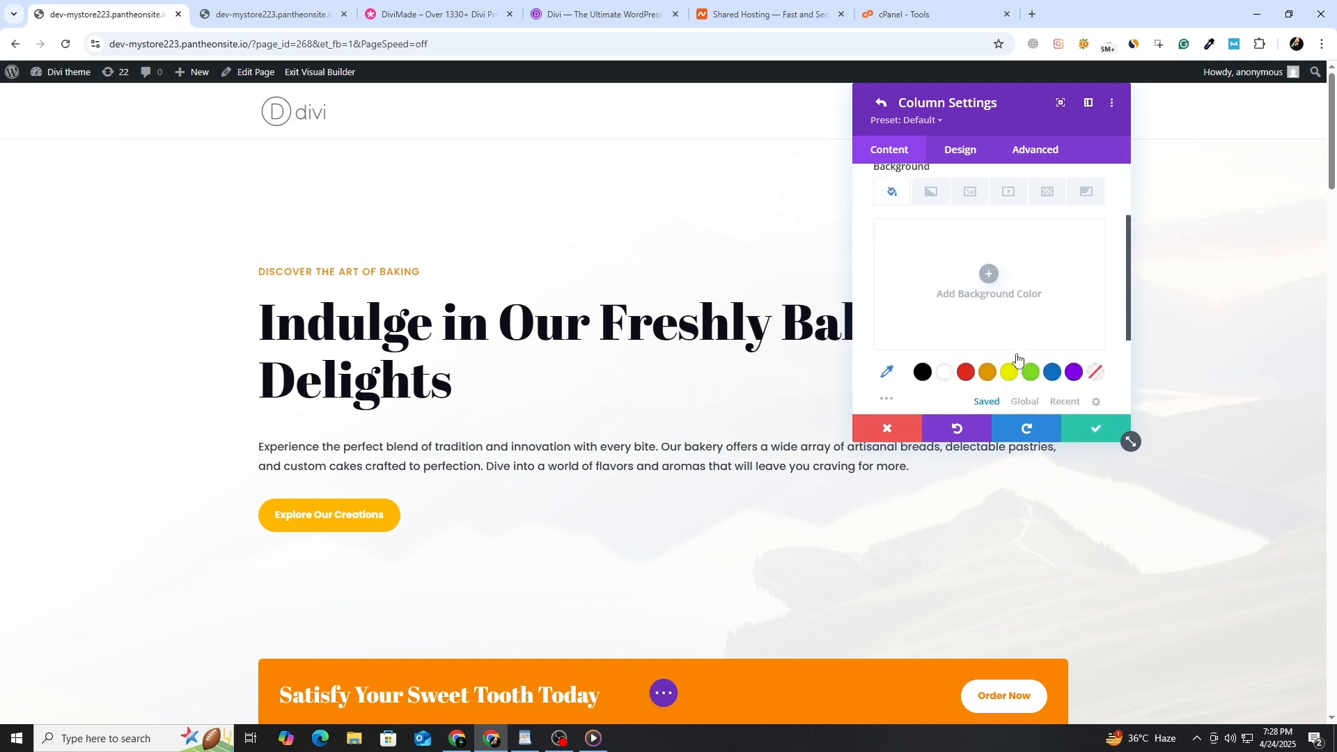
click(965, 280)
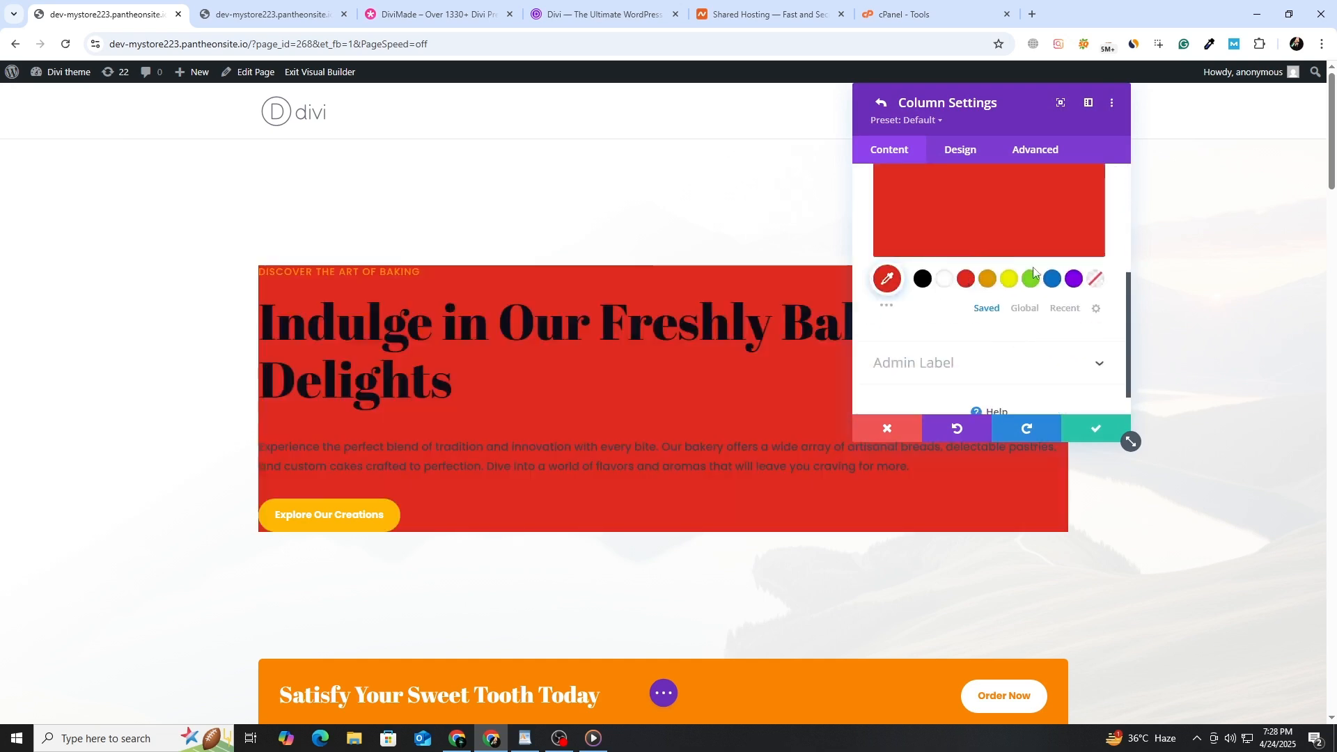
click(1074, 279)
click(992, 282)
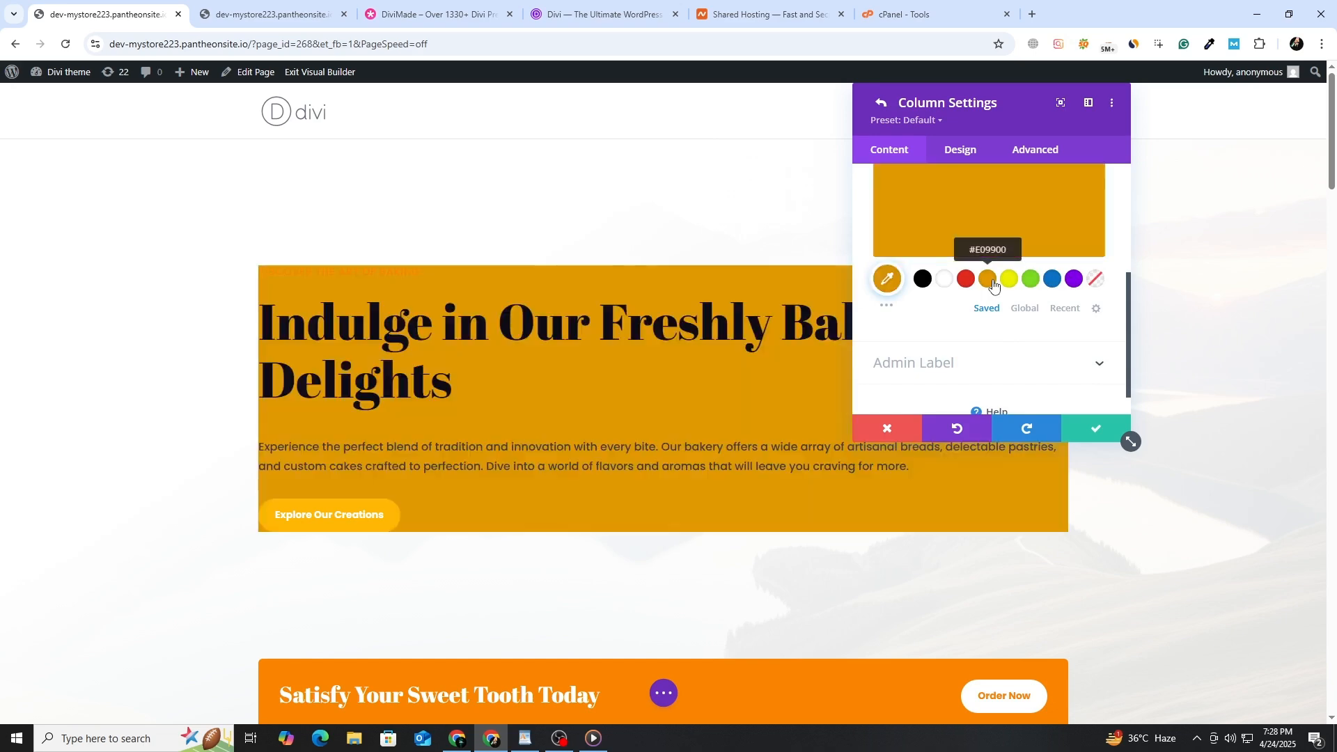
click(1090, 431)
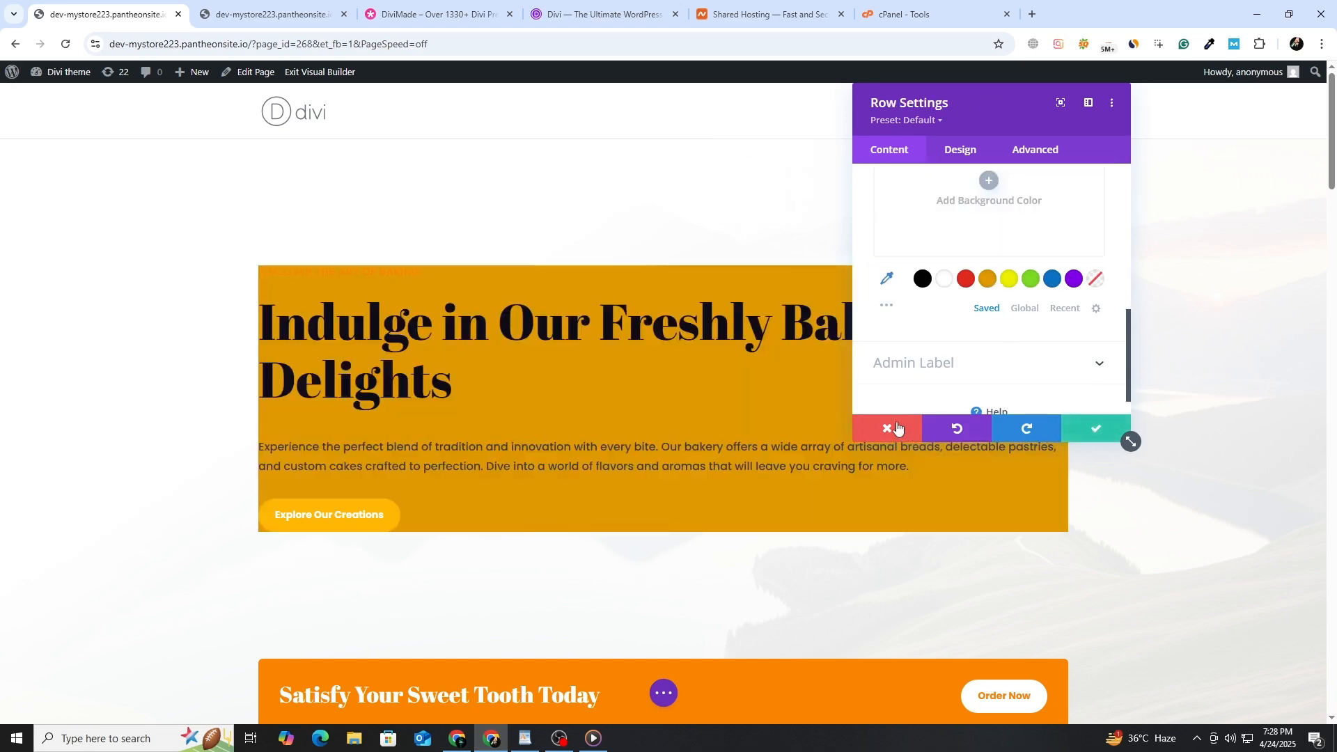
click(892, 431)
Look over the generated bakery page from the hero through the picture gallery and testimonials to the blog posts.
scroll(501, 271, down, 7)
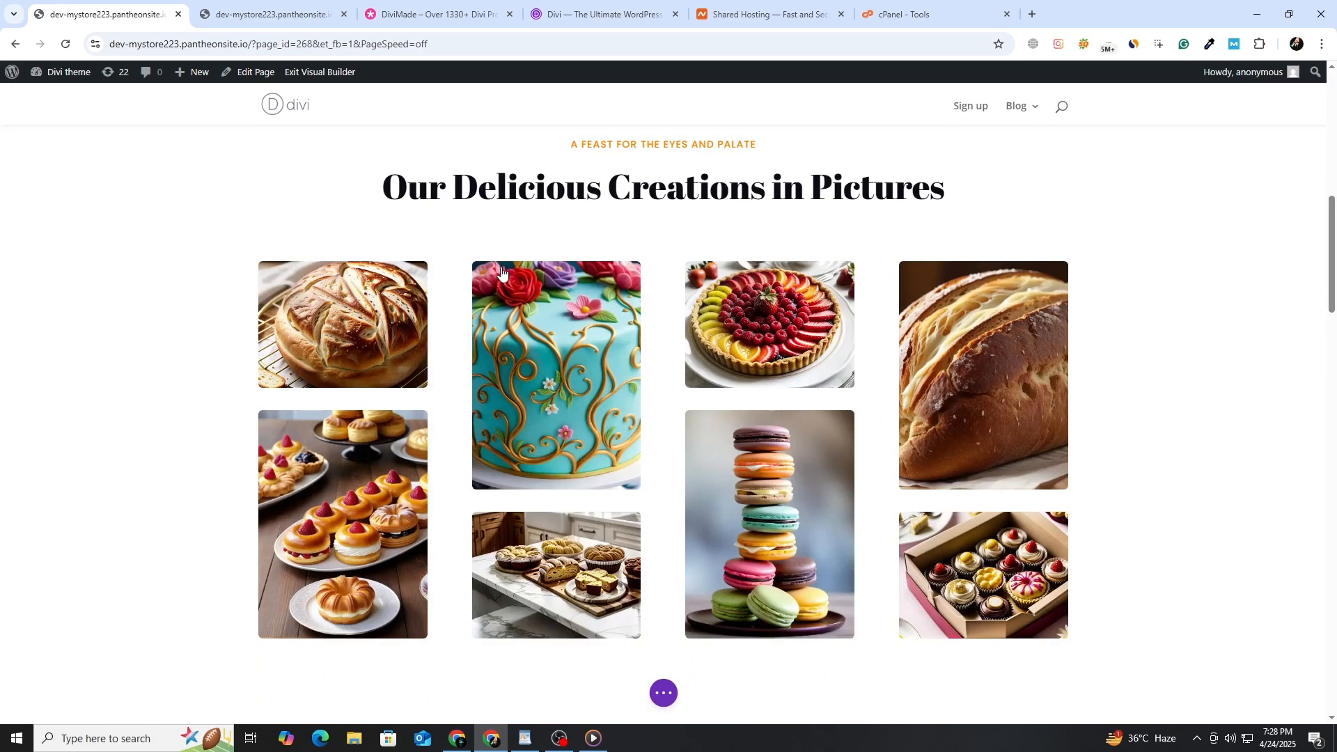
scroll(502, 272, down, 10)
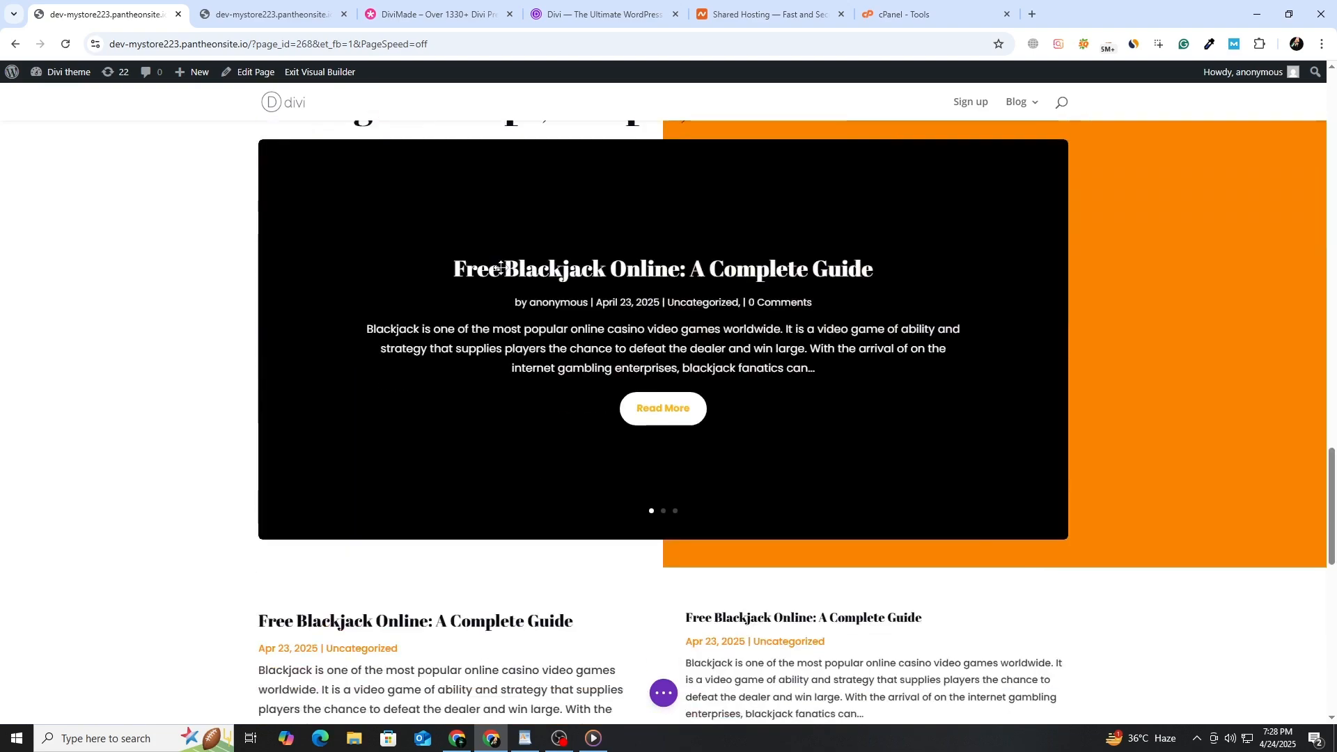
scroll(501, 270, up, 8)
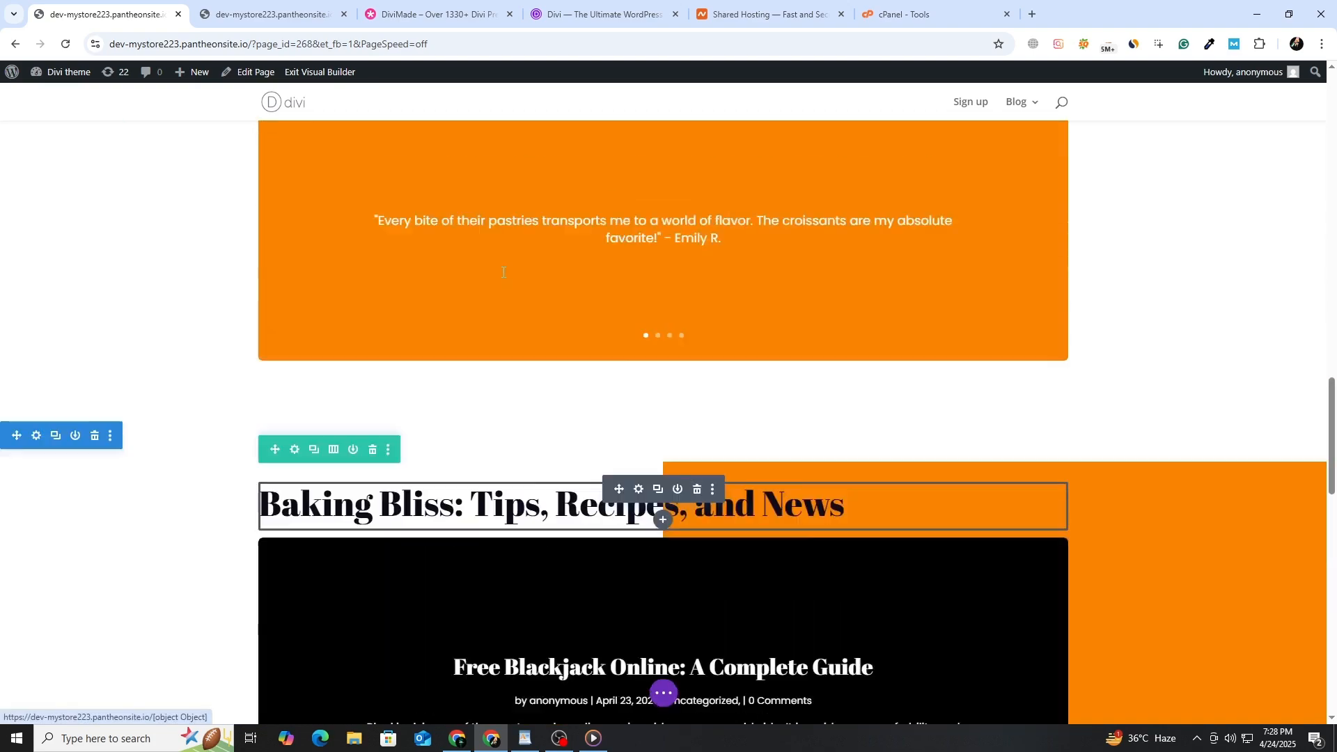
scroll(503, 272, up, 10)
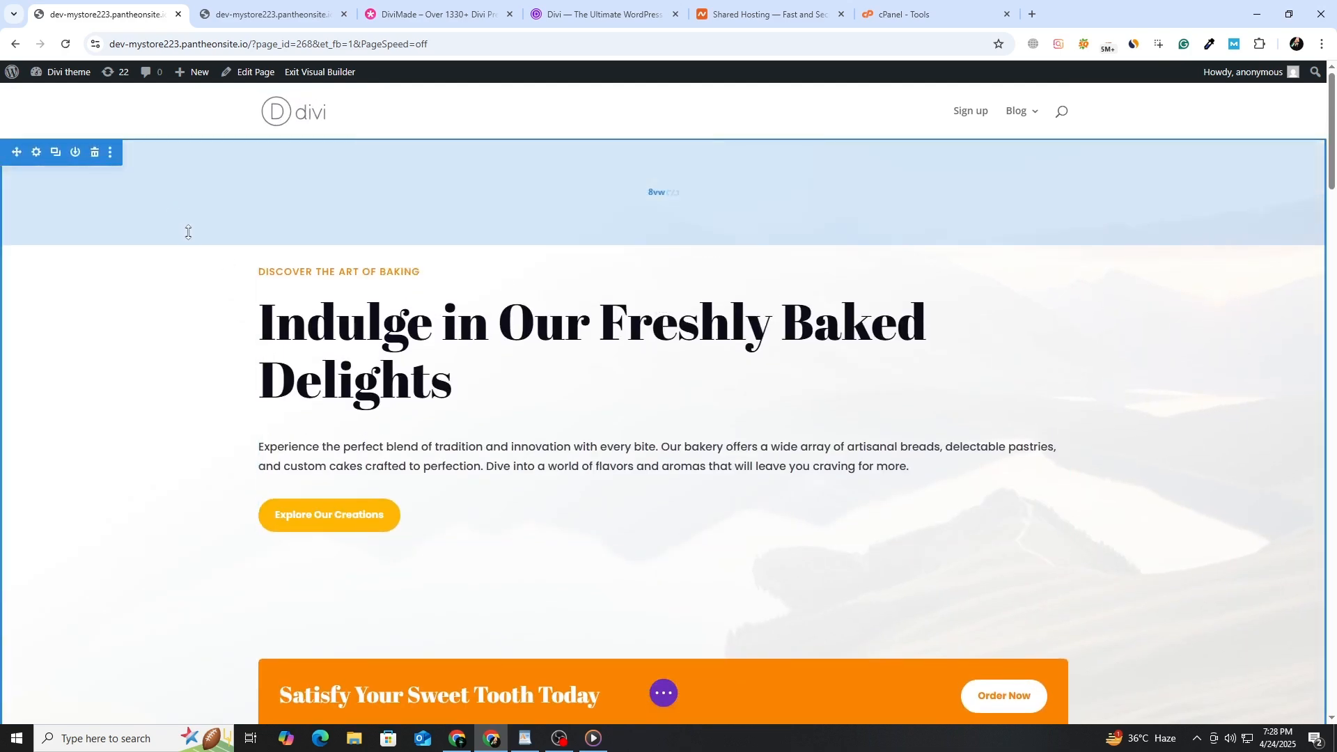
scroll(556, 373, down, 6)
scroll(555, 372, down, 15)
Publish the AI-generated bakery page.
click(663, 692)
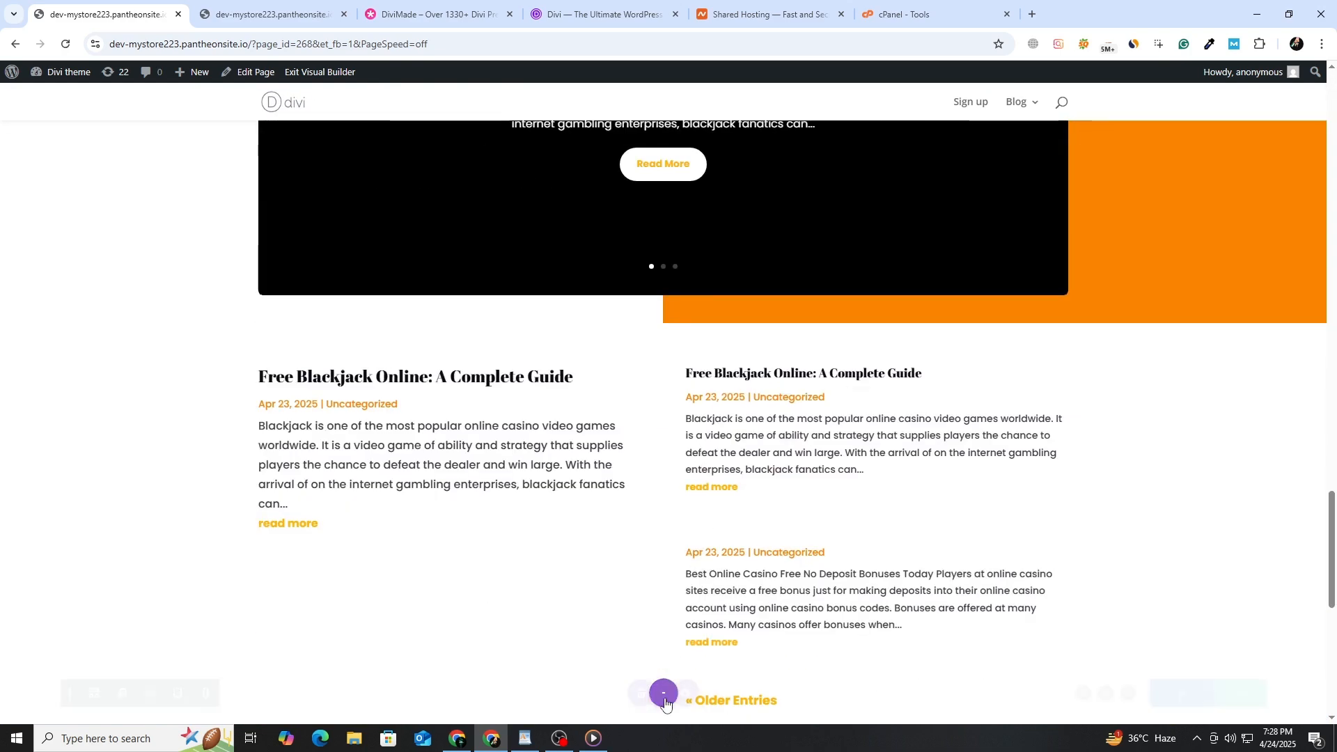
click(1281, 691)
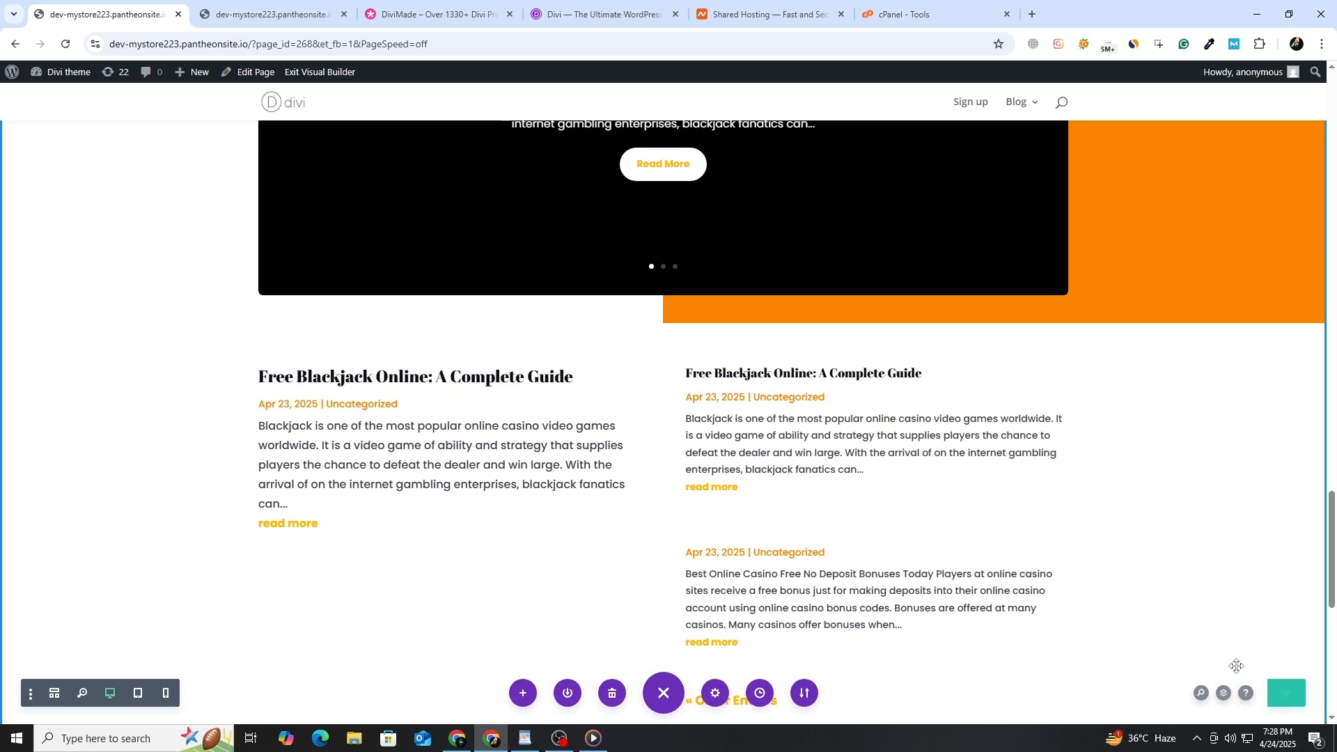
click(1276, 696)
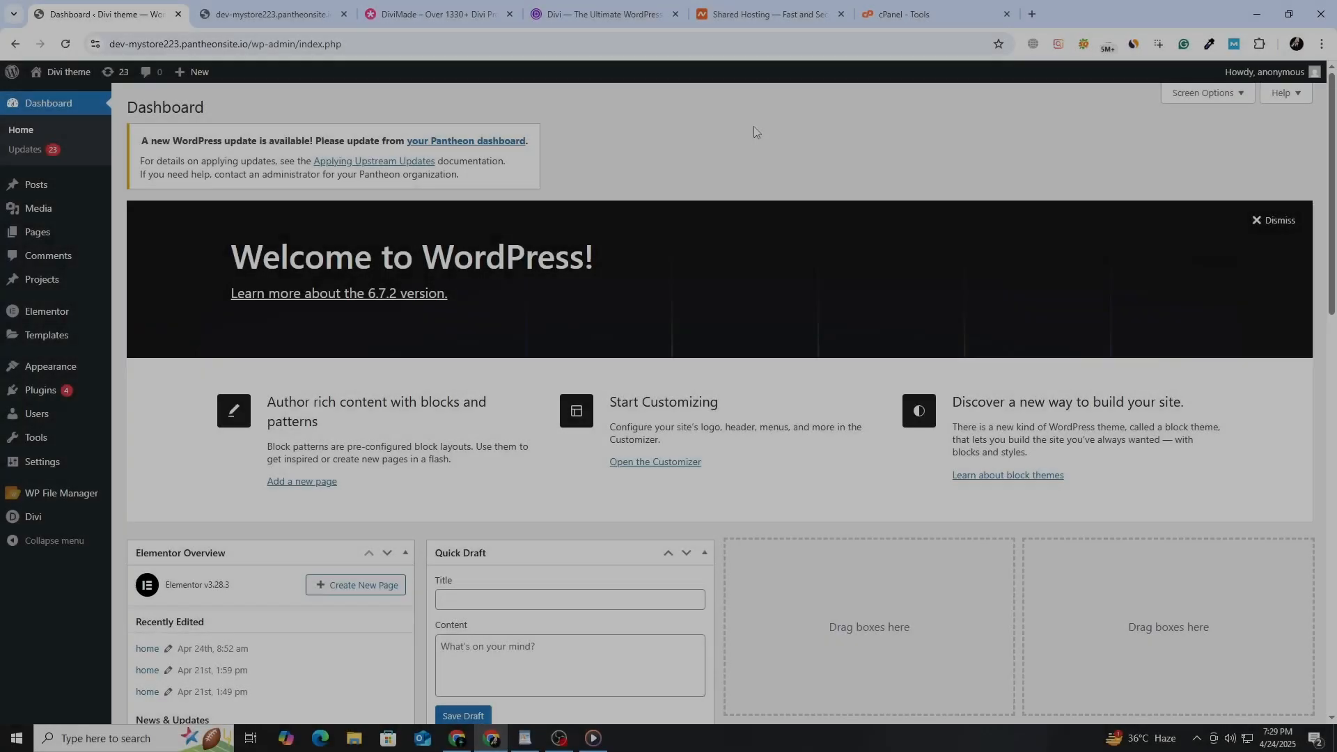
Open the permalink settings, try the Plain structure and reselect Post name.
mouse_move(42, 462)
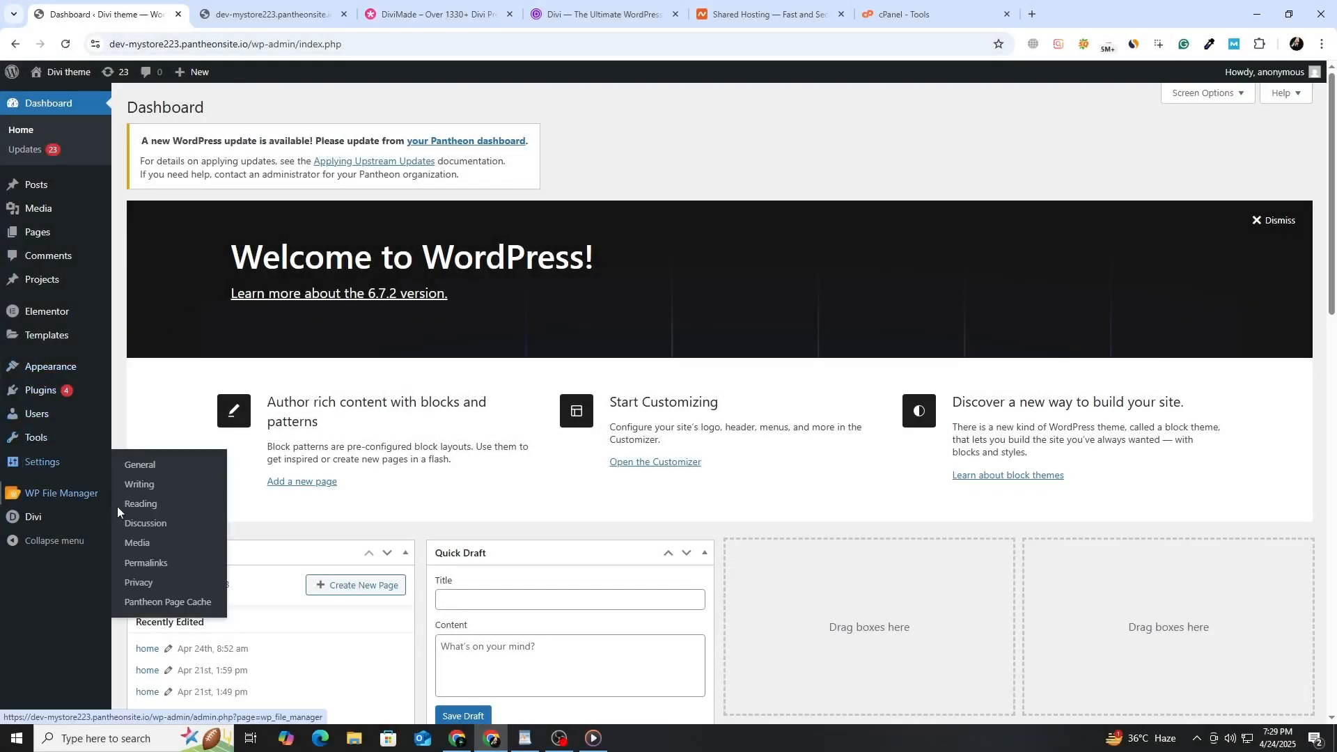
click(143, 563)
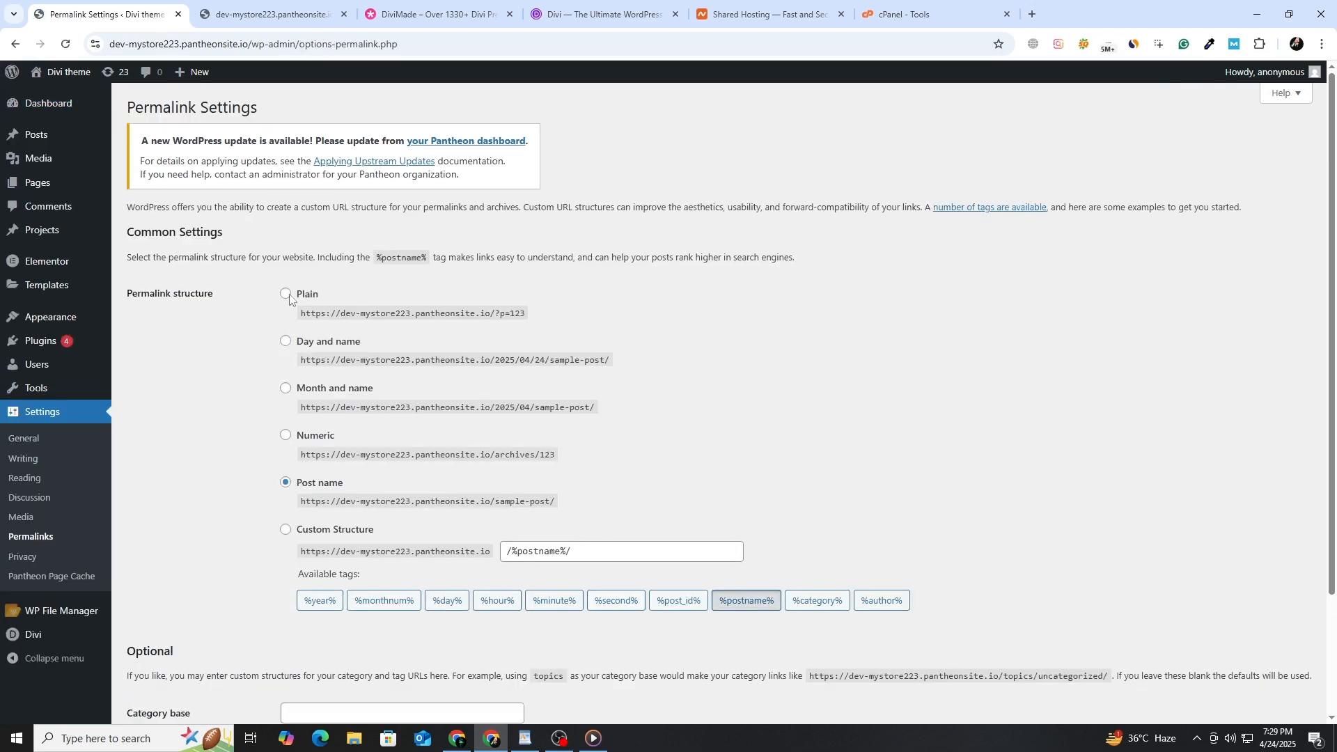
click(287, 293)
click(285, 482)
drag(346, 483, 299, 491)
drag(616, 553, 494, 561)
click(641, 527)
scroll(637, 519, down, 3)
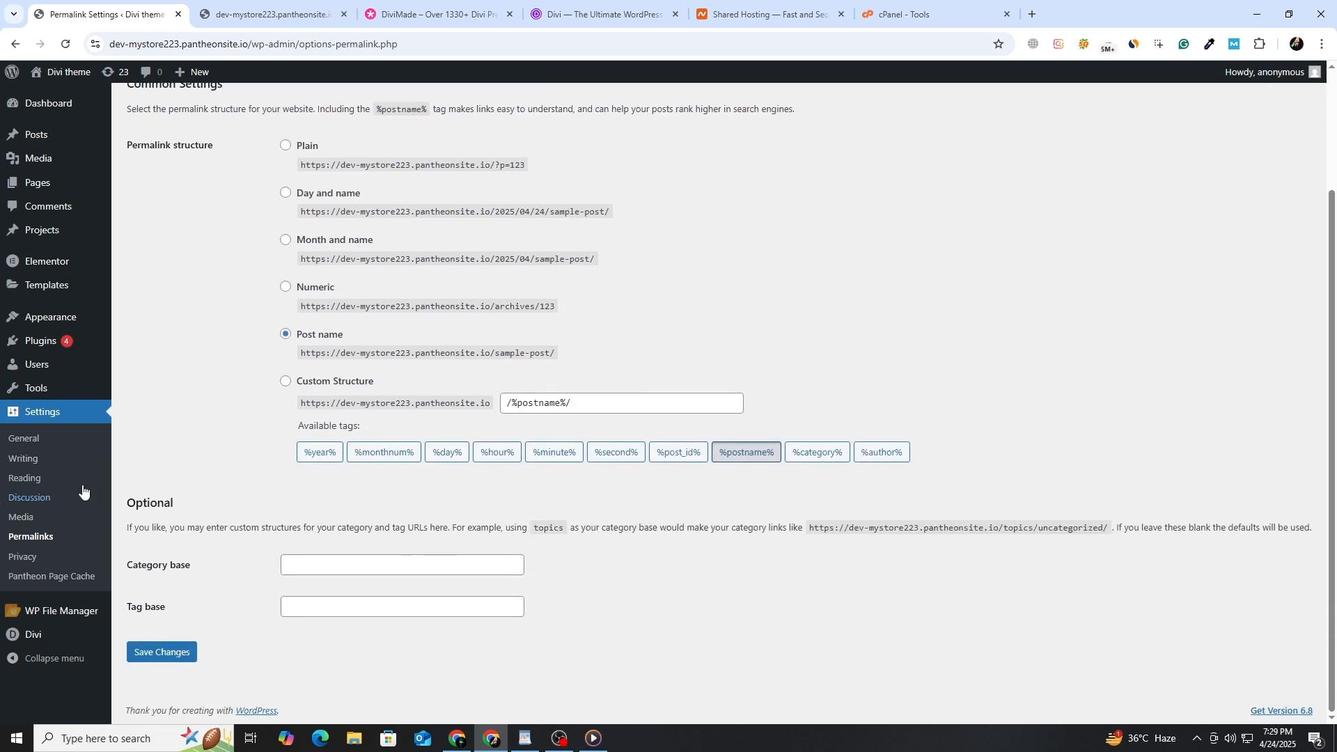
In the reading settings, use a static page with Home as homepage and Blog as posts page, and save the changes.
click(28, 478)
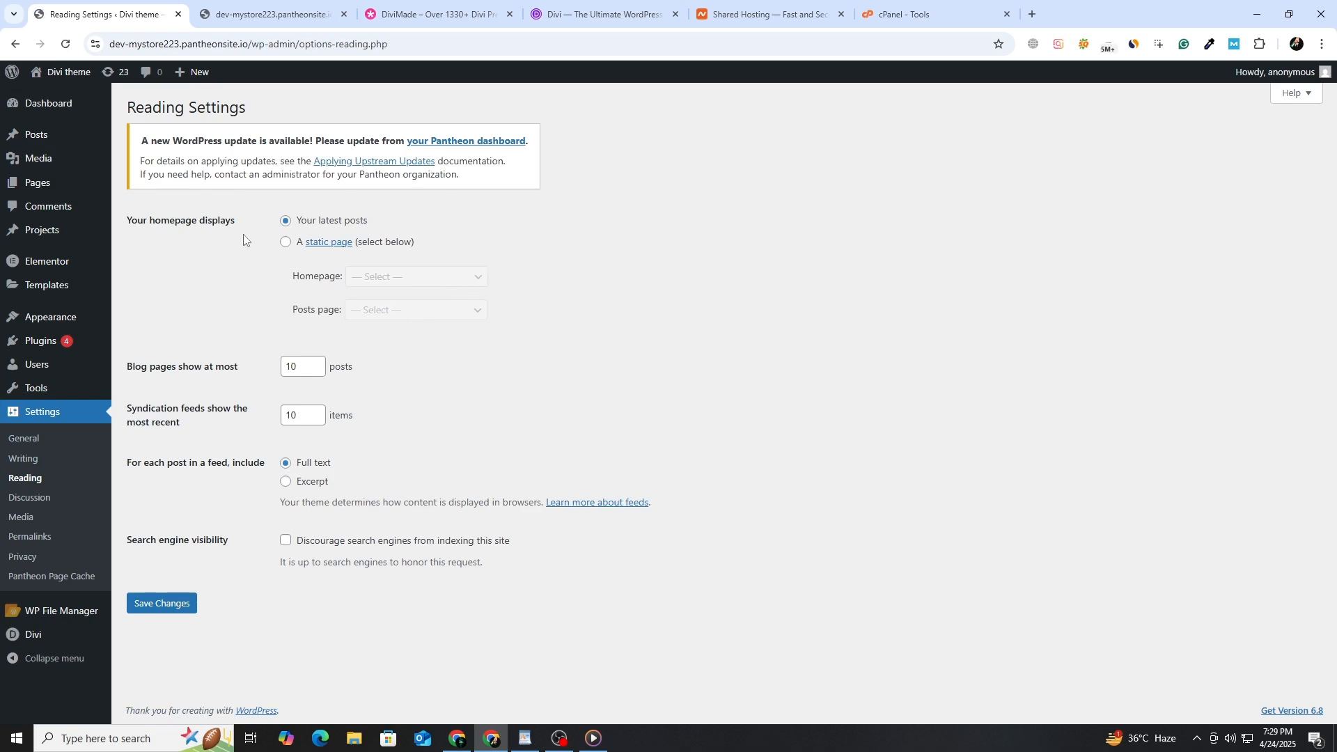
click(286, 242)
click(378, 276)
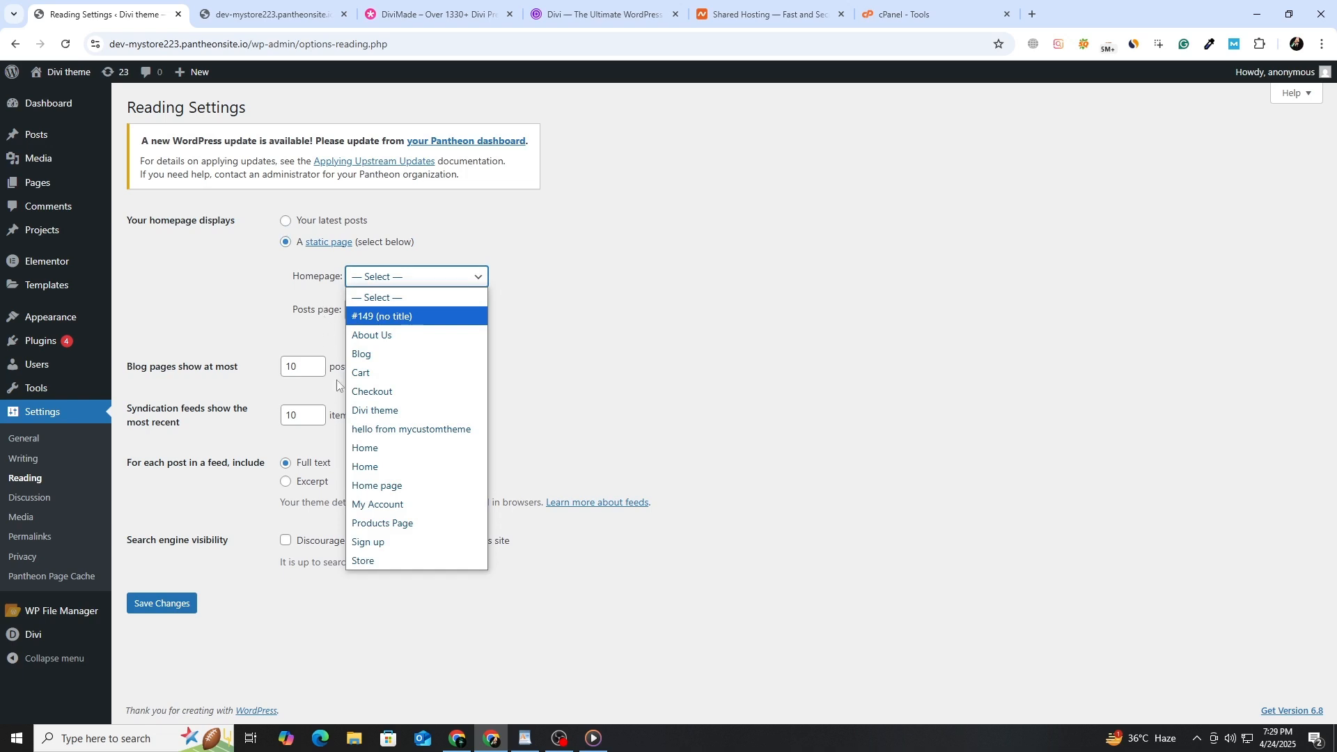
click(360, 449)
click(390, 280)
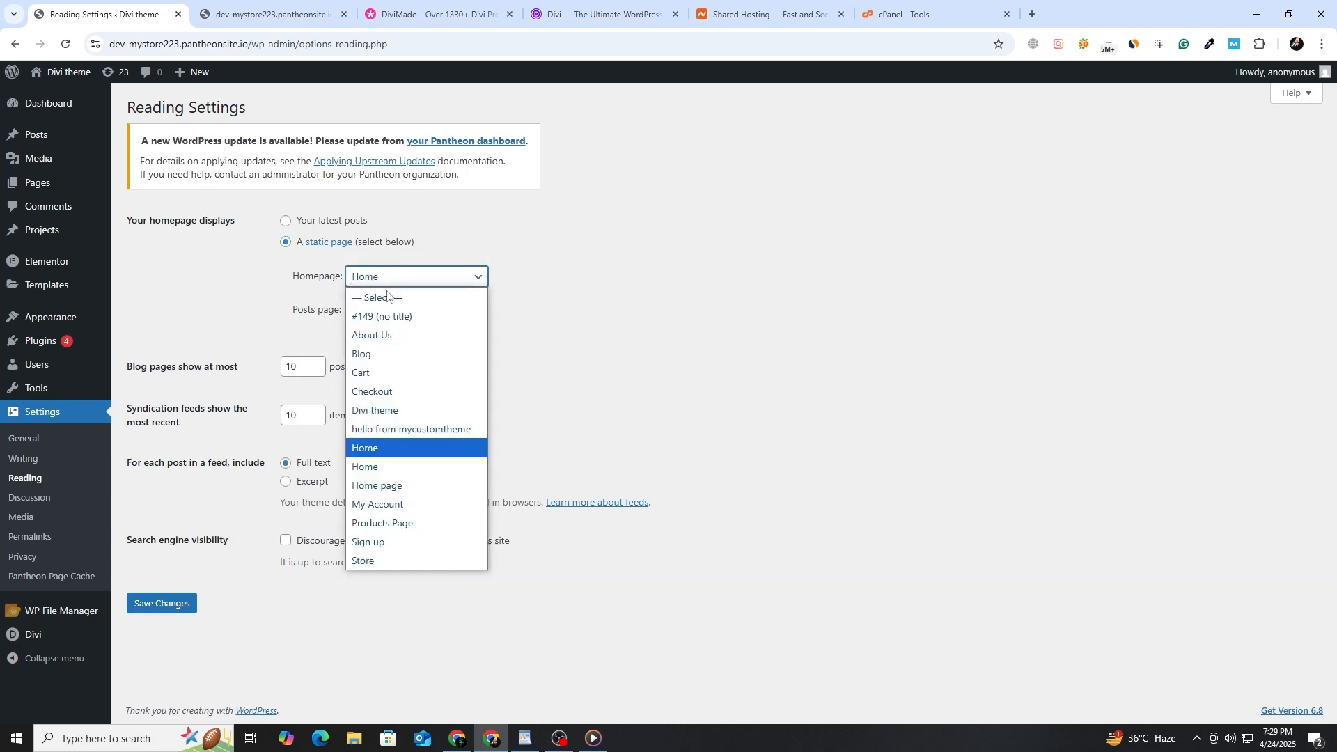
click(546, 335)
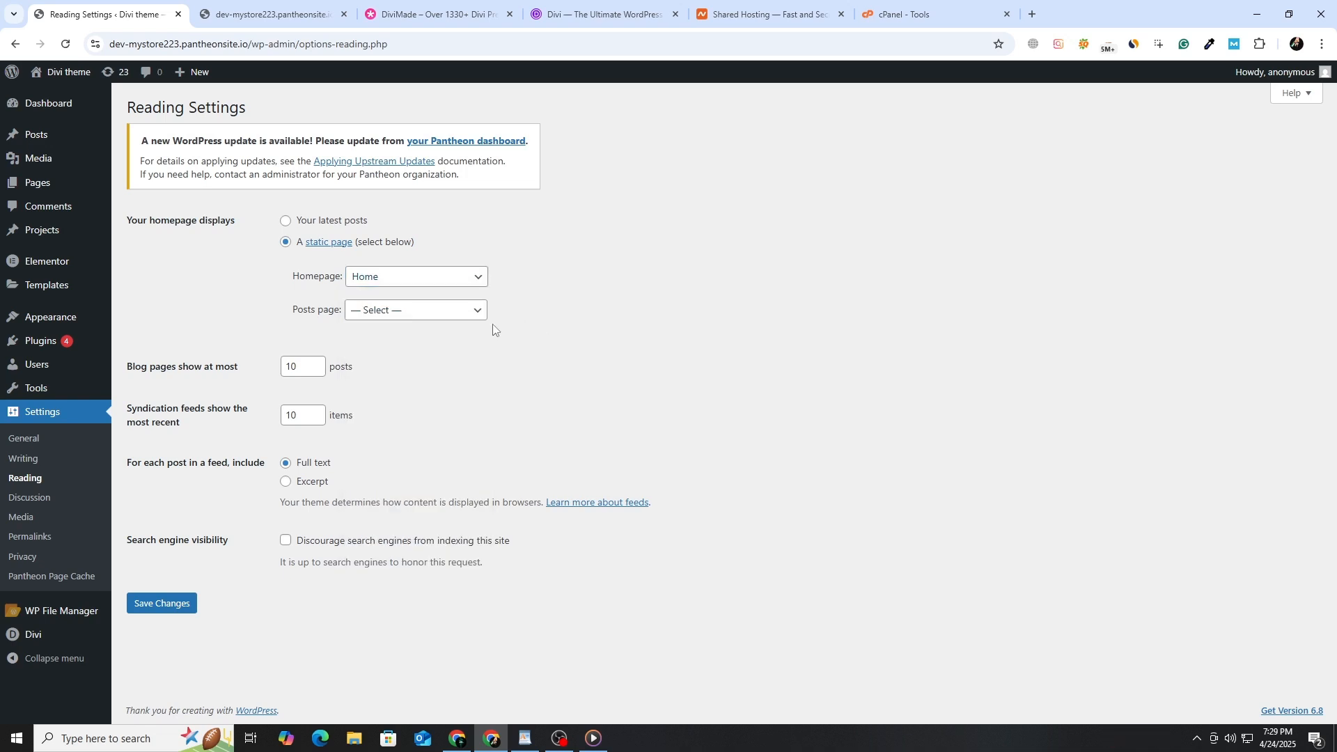
click(475, 312)
click(446, 385)
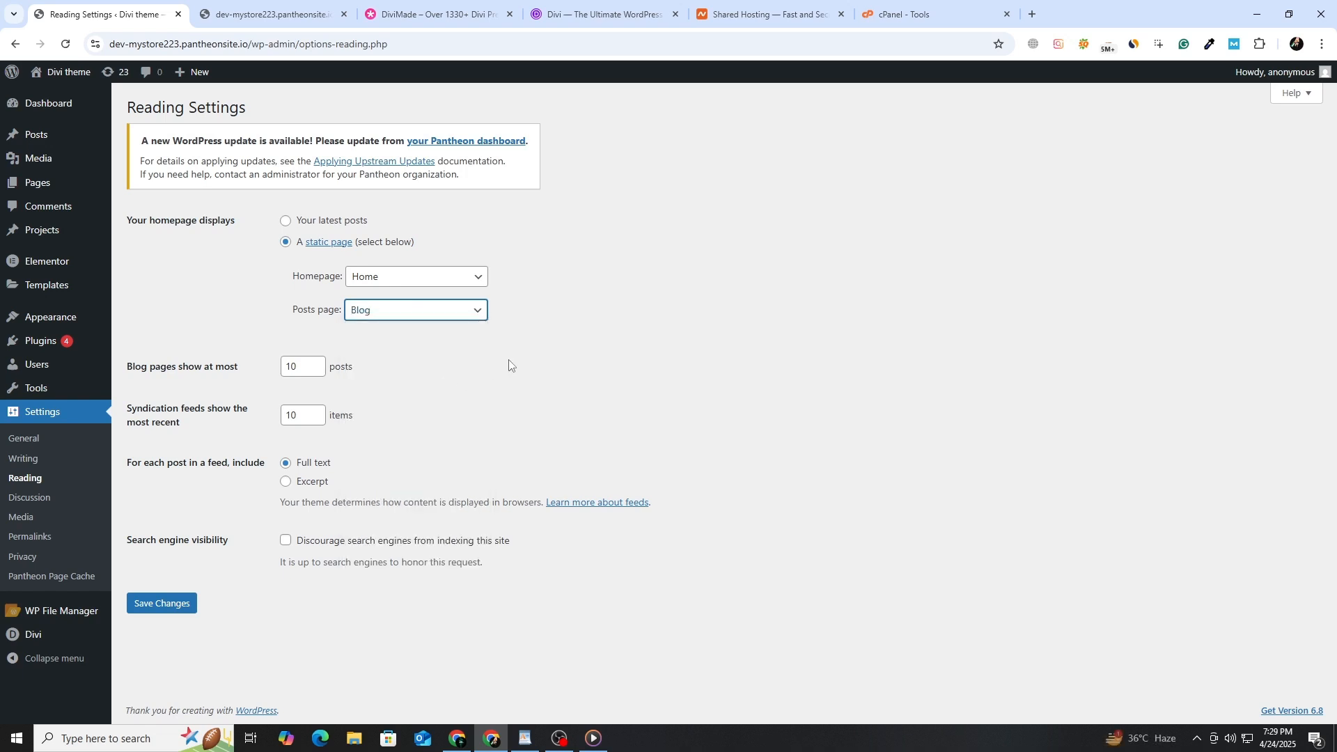
click(155, 606)
Look over the site's list of pages and its list of posts.
click(53, 184)
scroll(370, 379, down, 8)
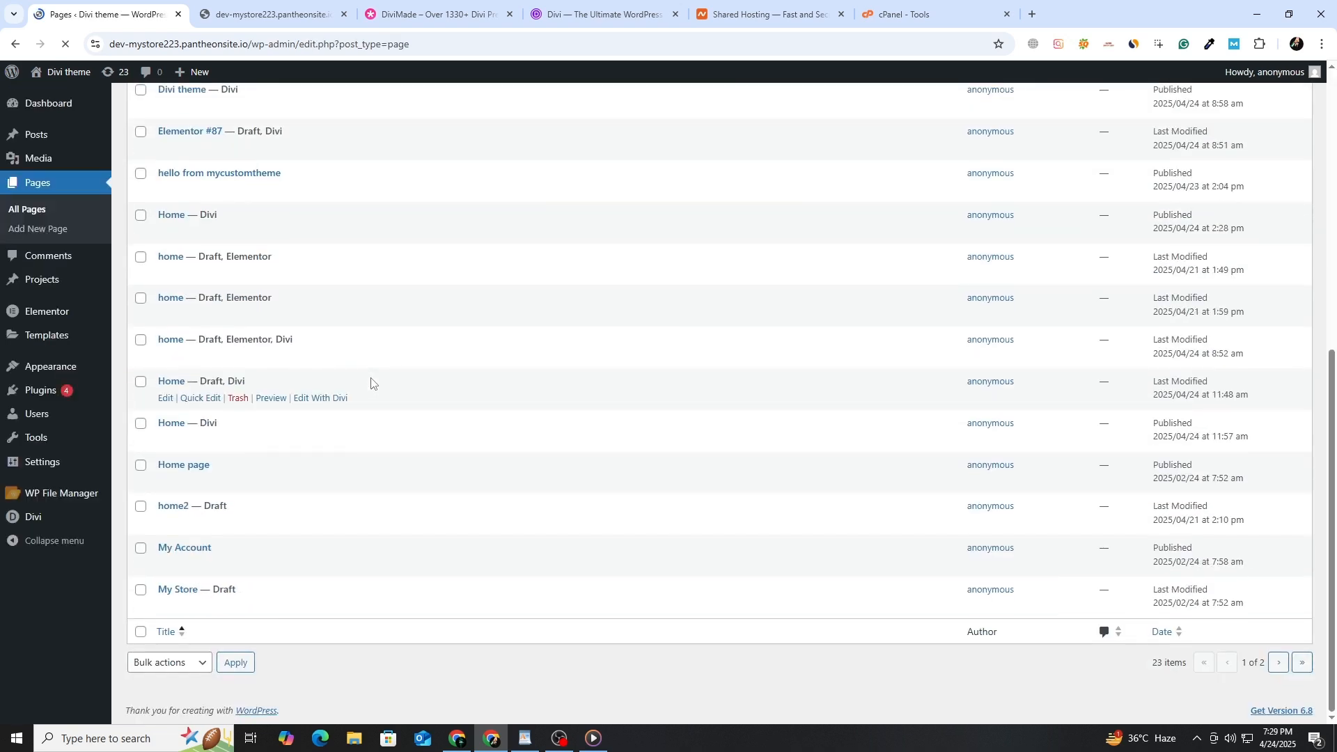
scroll(372, 383, up, 8)
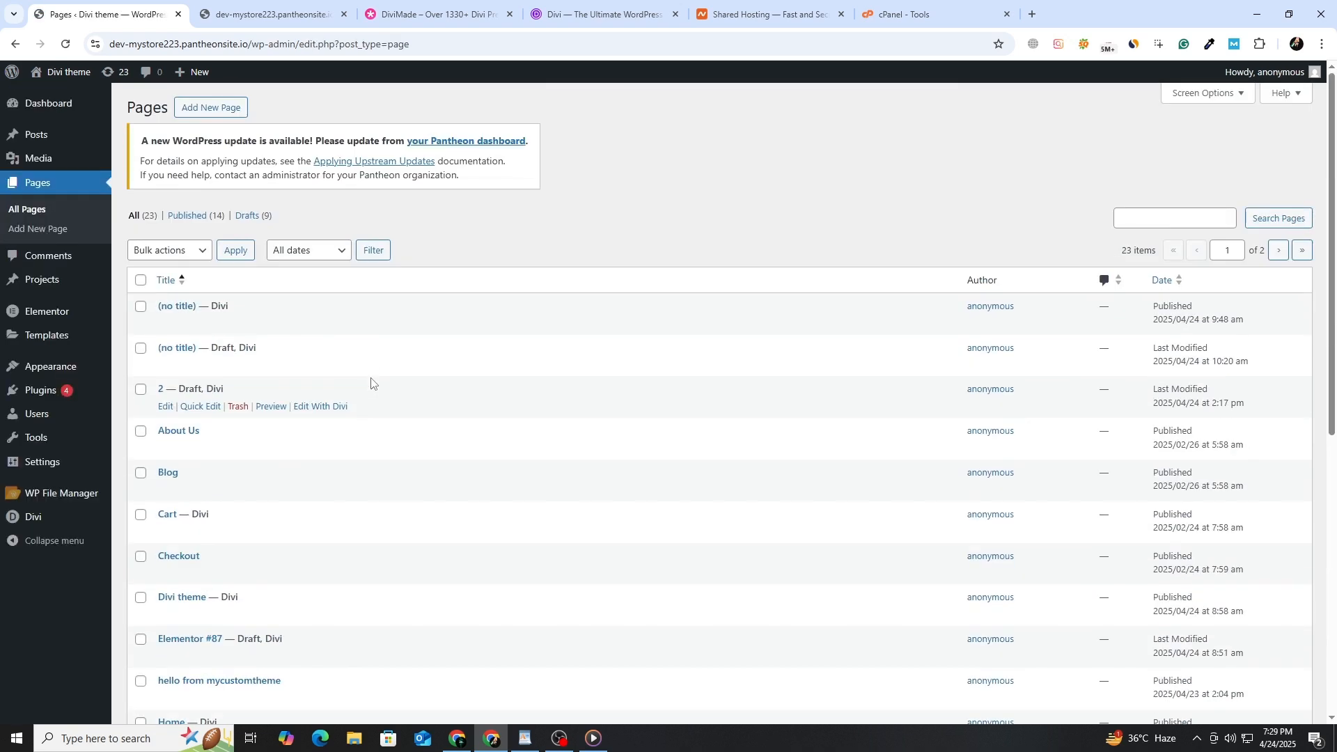
click(54, 143)
scroll(218, 252, down, 3)
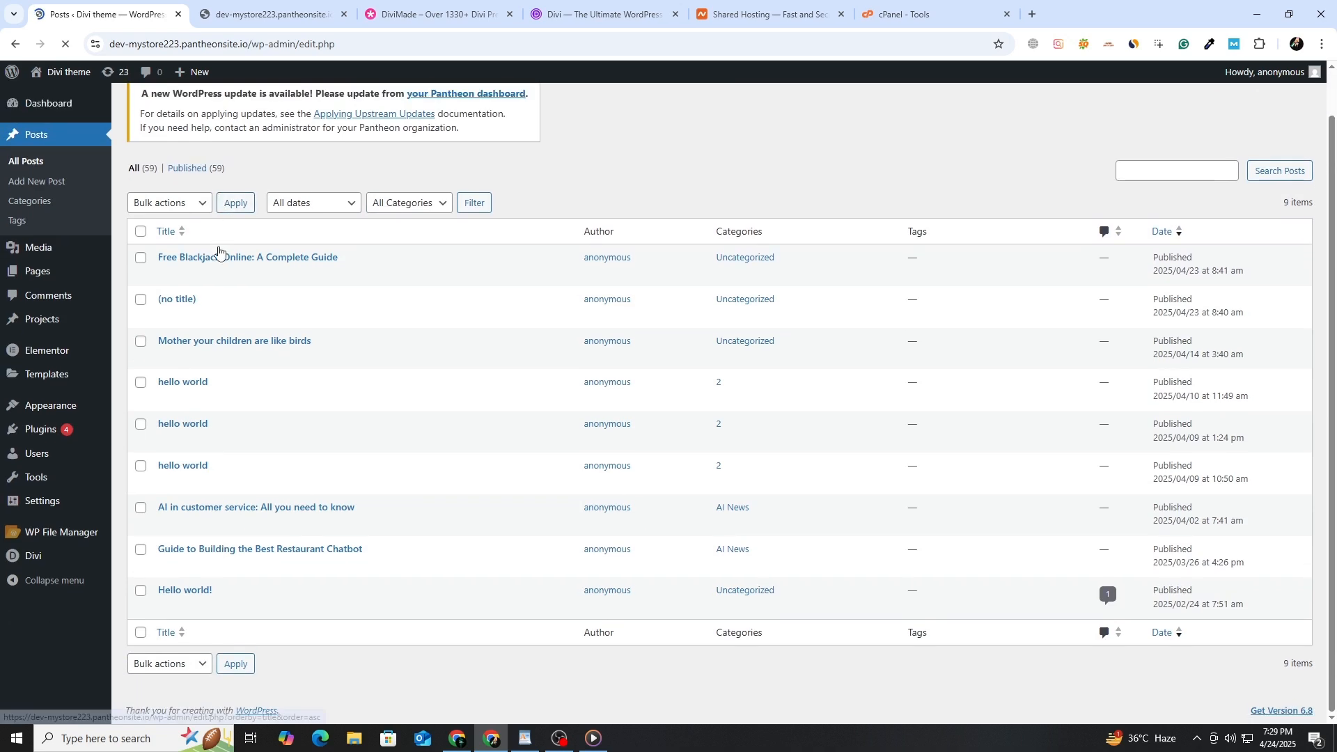
scroll(218, 255, up, 3)
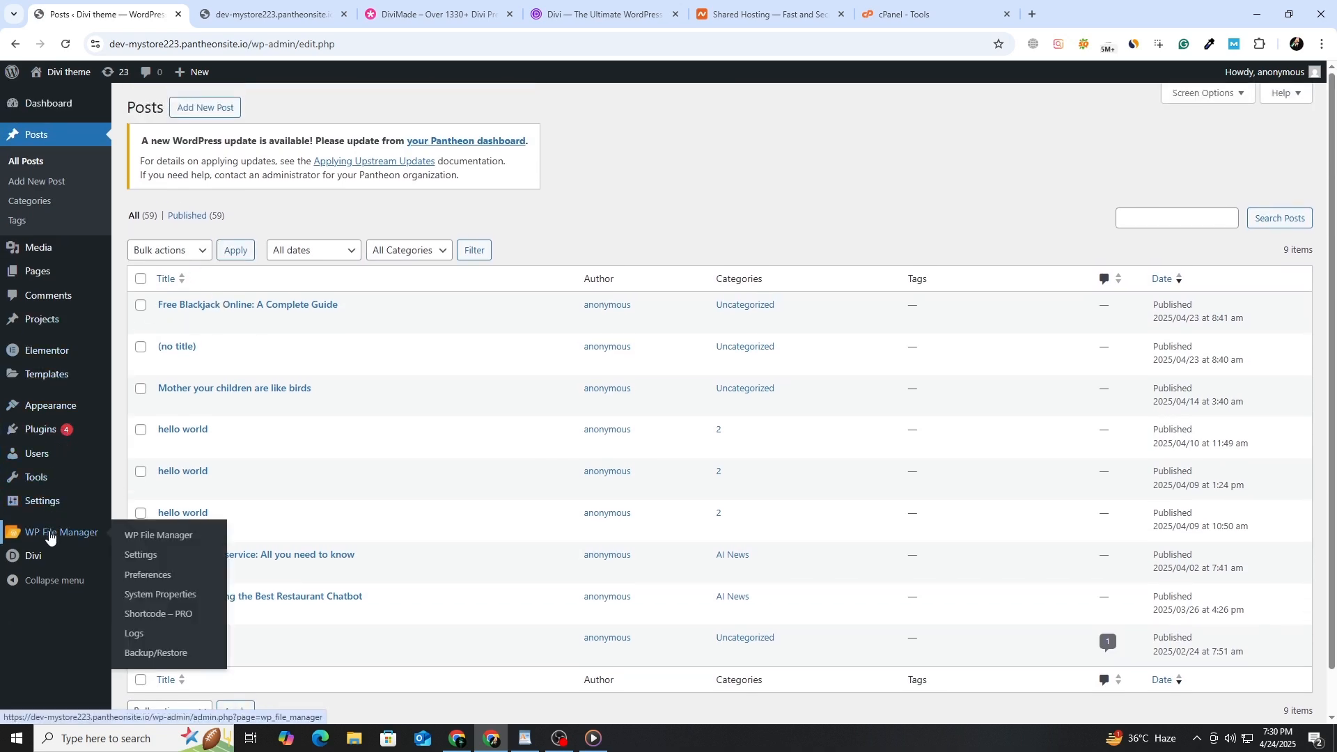
Open the Divi Theme Builder.
mouse_move(50, 553)
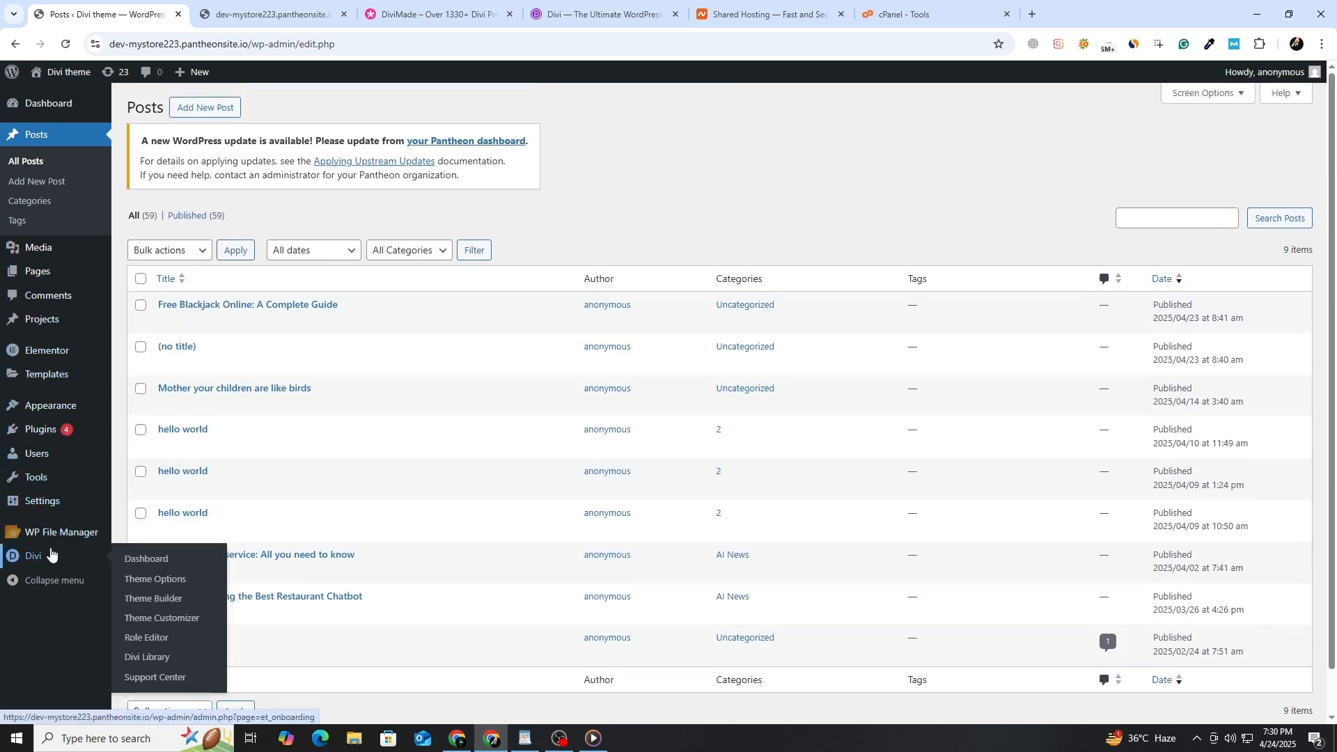
click(167, 598)
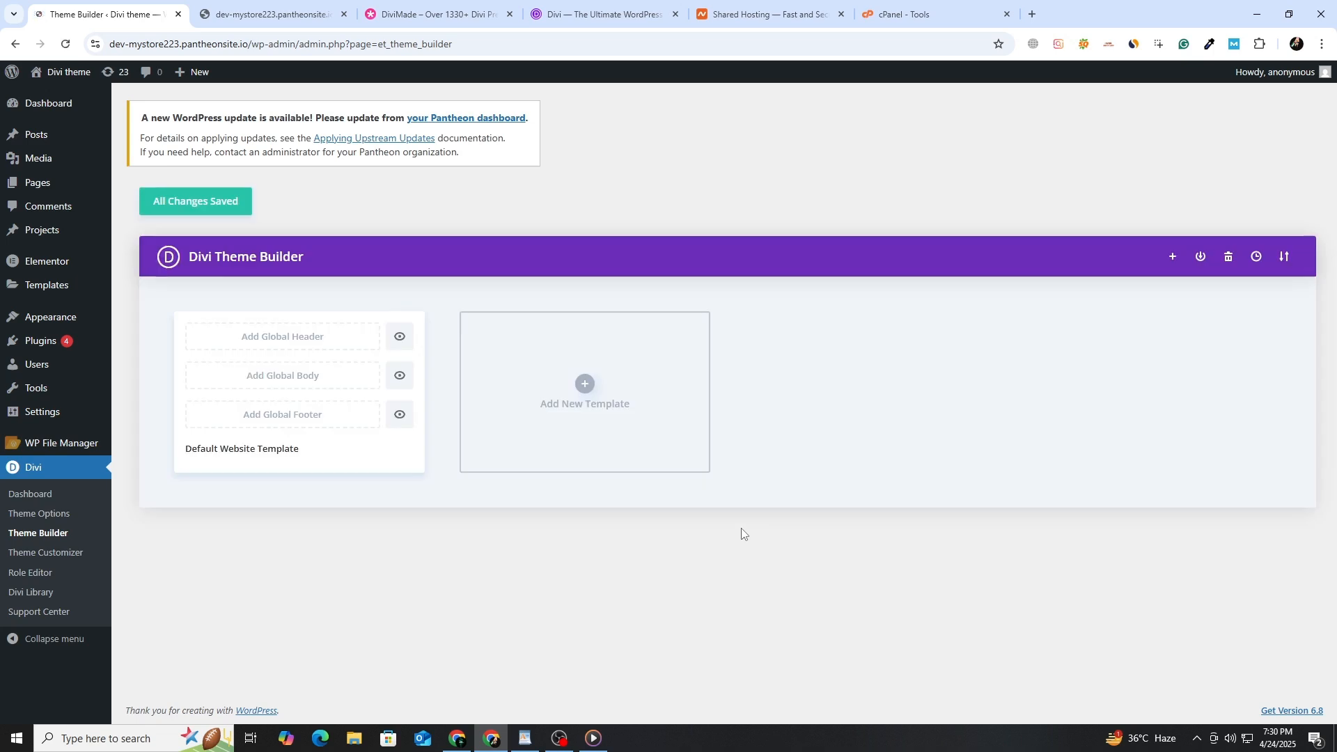
Switch the tea page in the visual builder to desktop view and examine its sections, image gallery, header and hero.
click(290, 7)
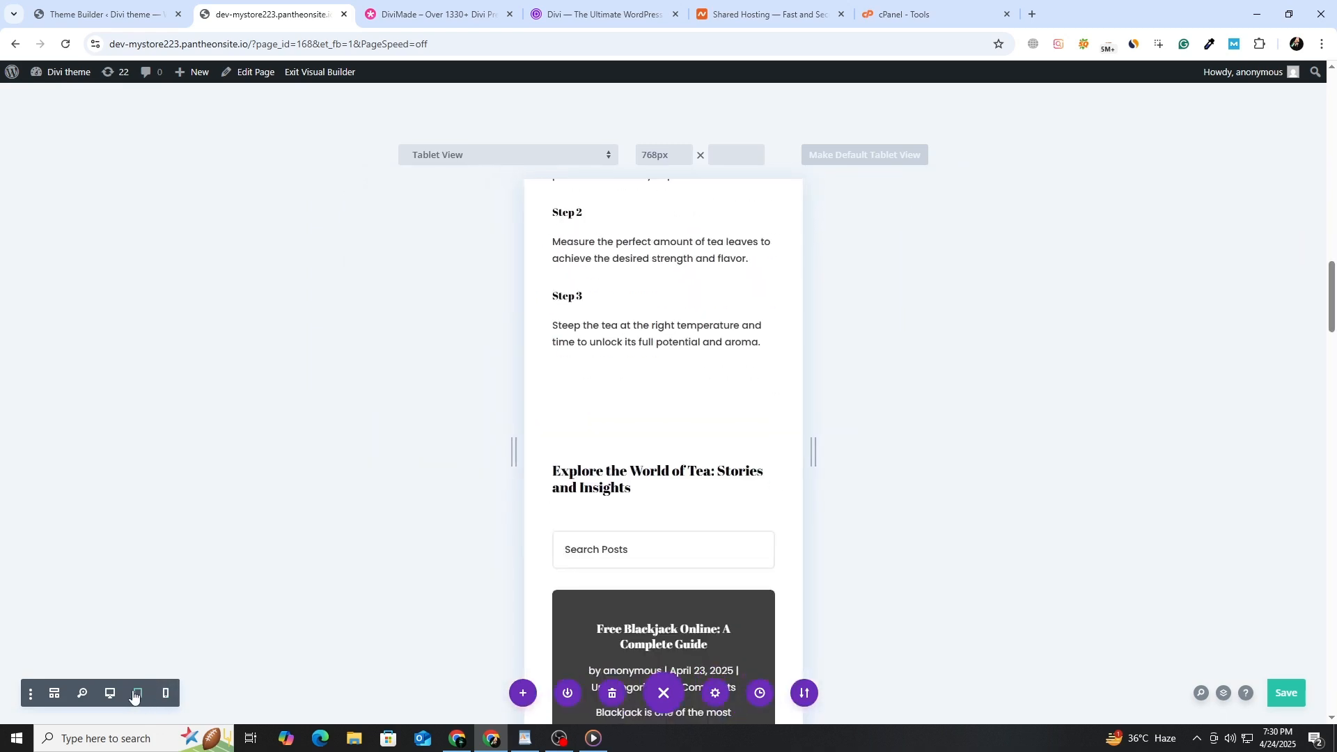
click(111, 693)
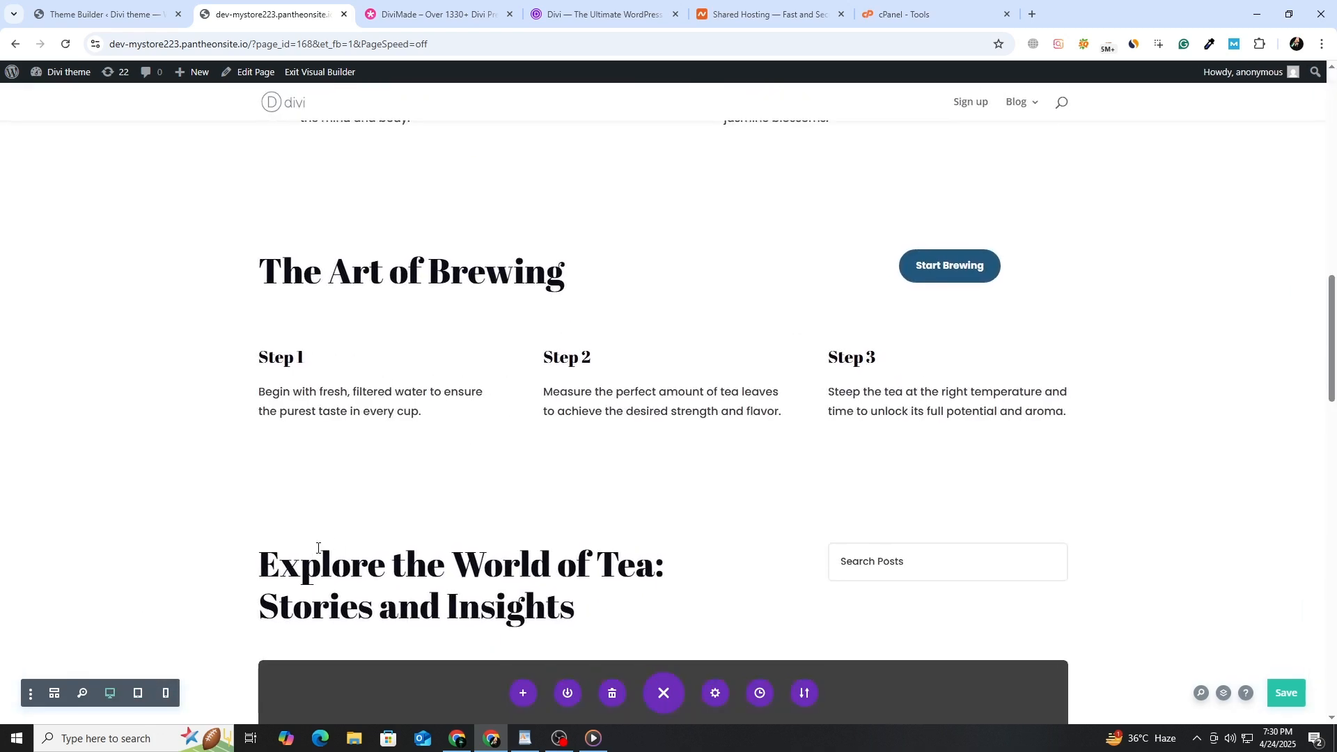
scroll(337, 545, down, 8)
scroll(662, 417, down, 4)
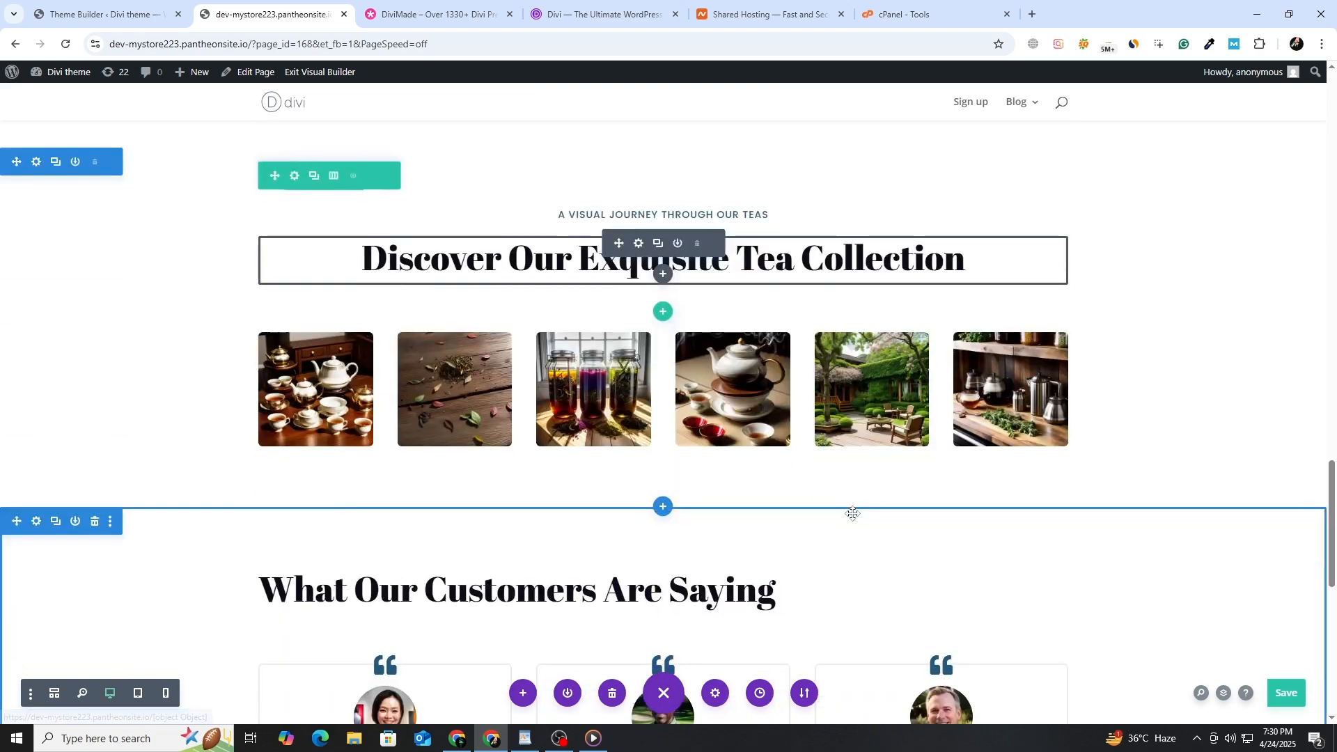
scroll(854, 519, up, 1)
scroll(854, 519, up, 14)
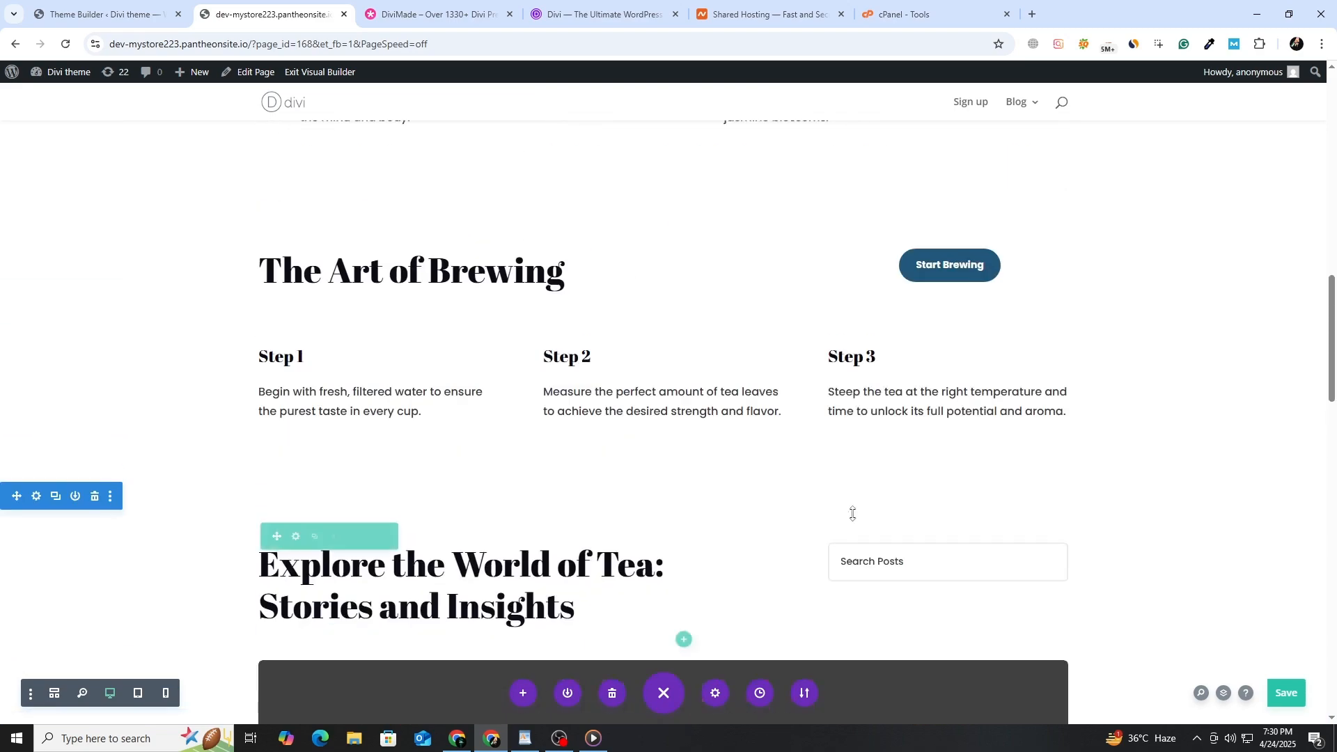
scroll(854, 513, up, 10)
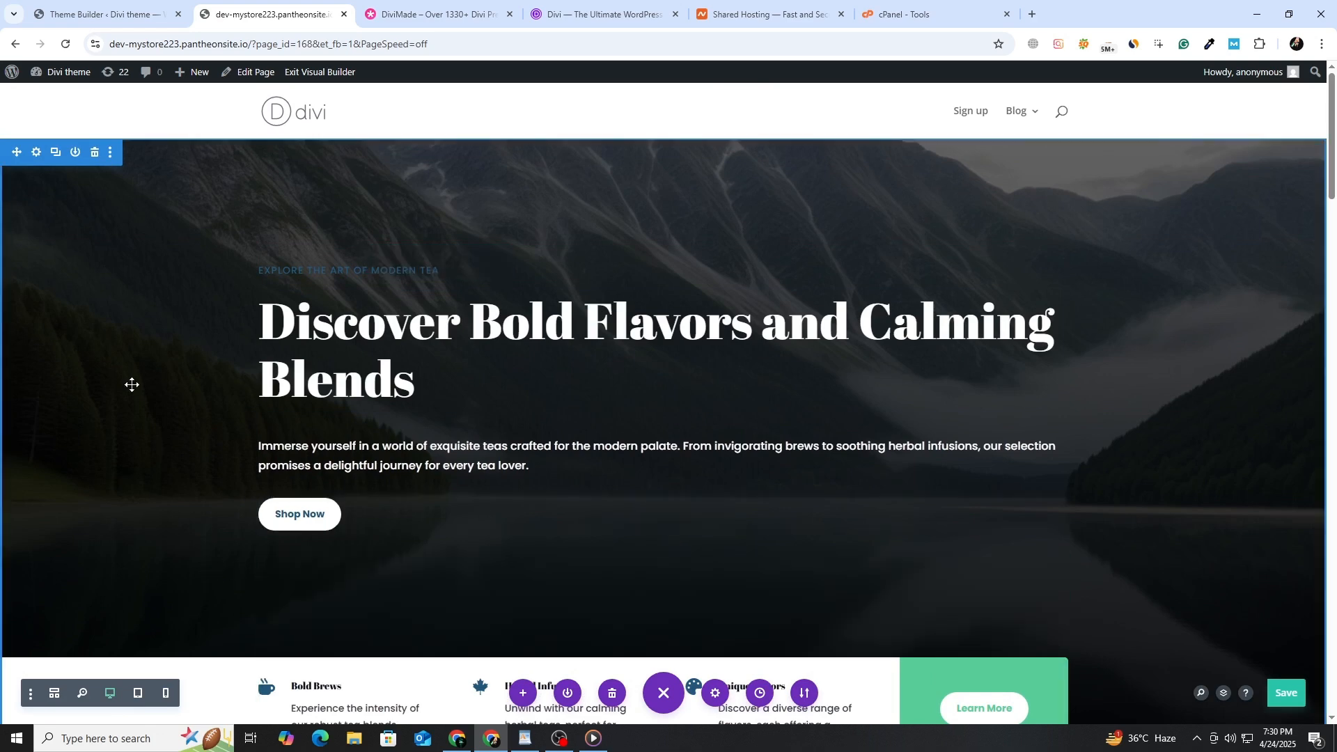
Return to the Theme Builder and try toggling the visibility of the default website template's global header and body.
click(143, 14)
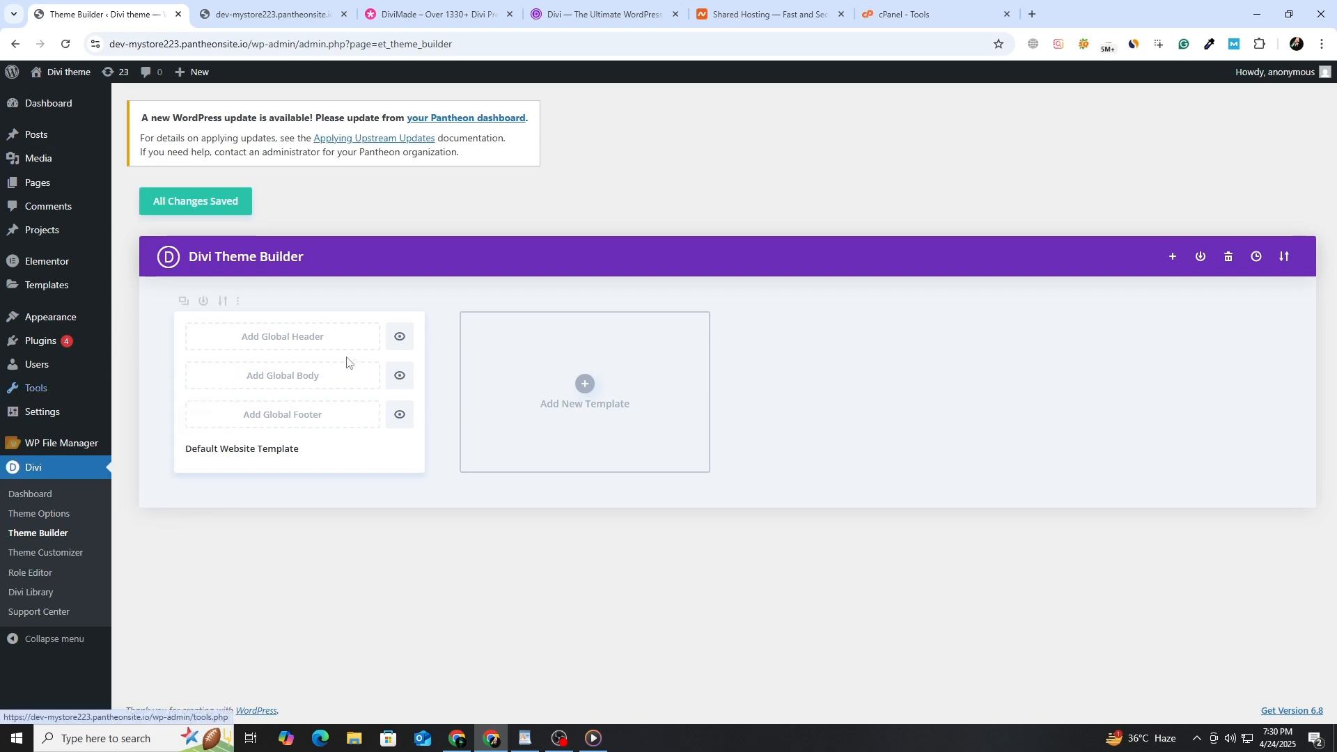
click(402, 338)
click(402, 337)
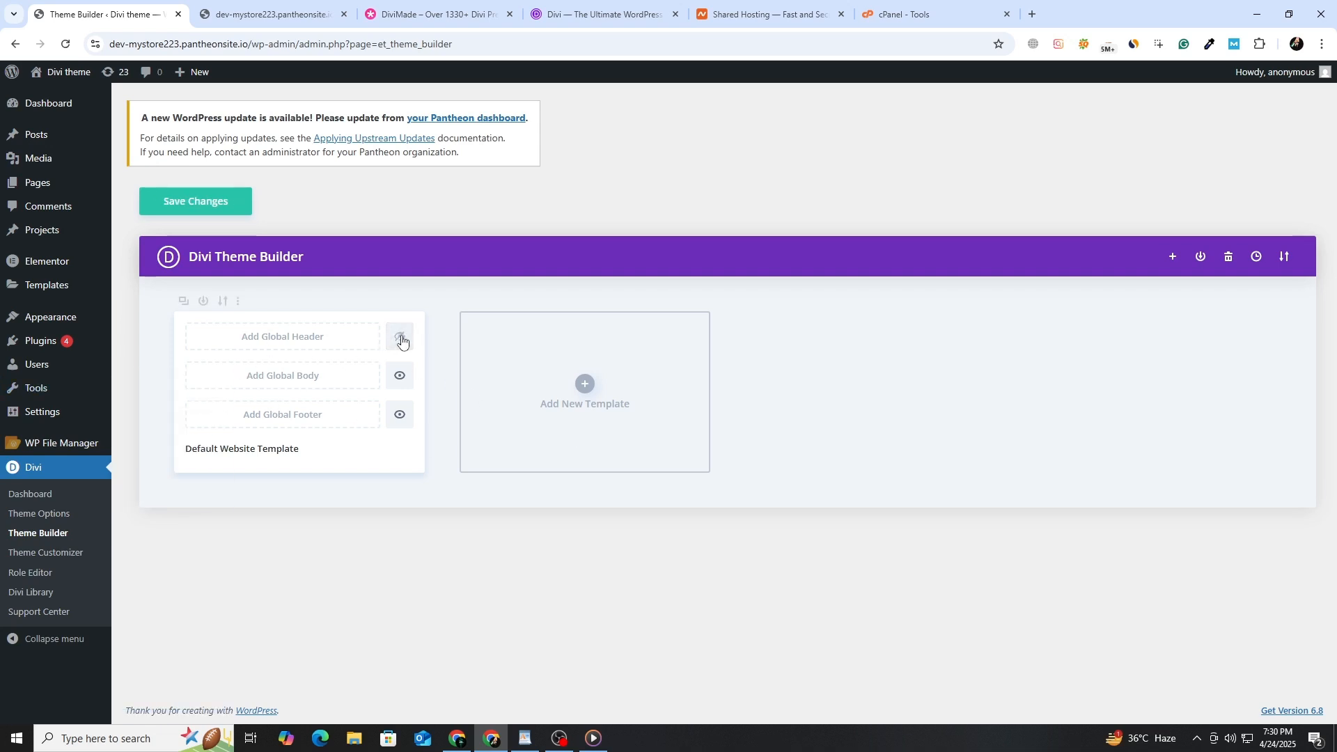
click(402, 337)
click(402, 338)
click(402, 379)
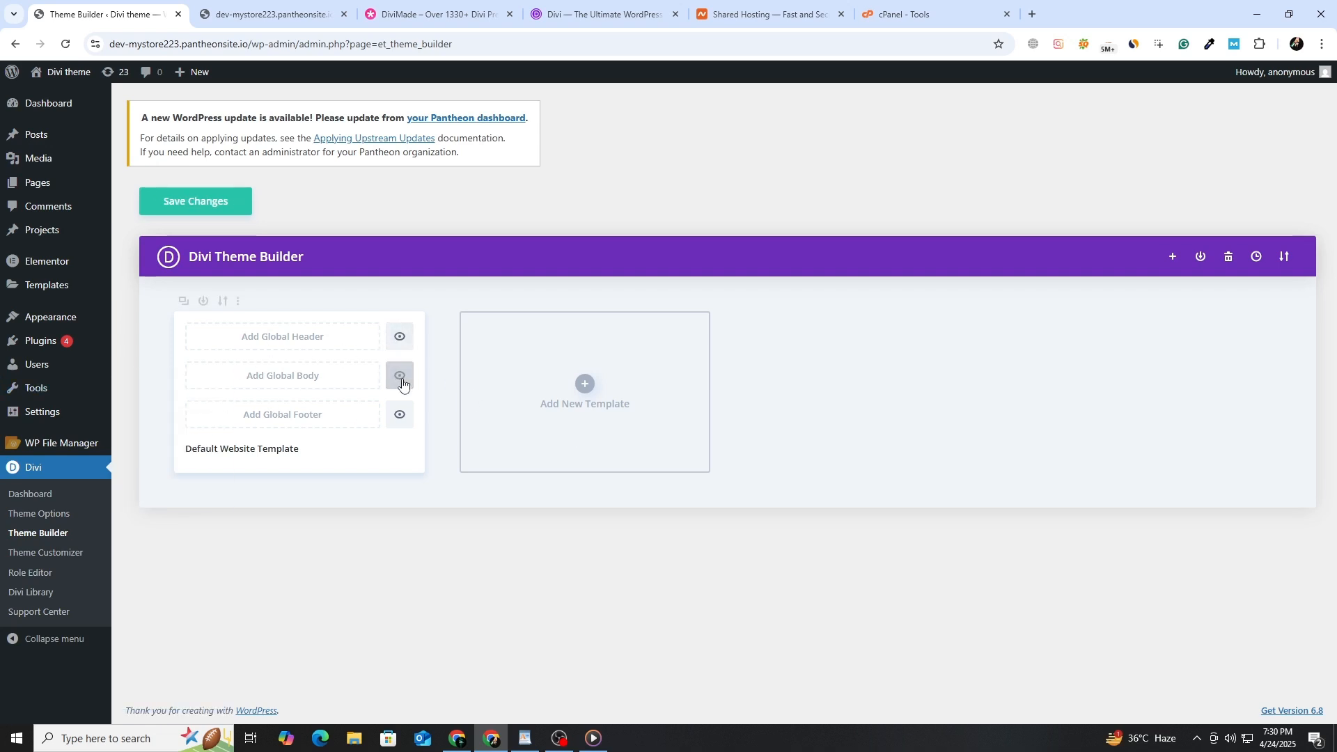
click(263, 346)
Switch to the Elegant Themes Divi page and examine its visual editing, starter site, Divi AI, design preset and ecommerce sections.
click(631, 18)
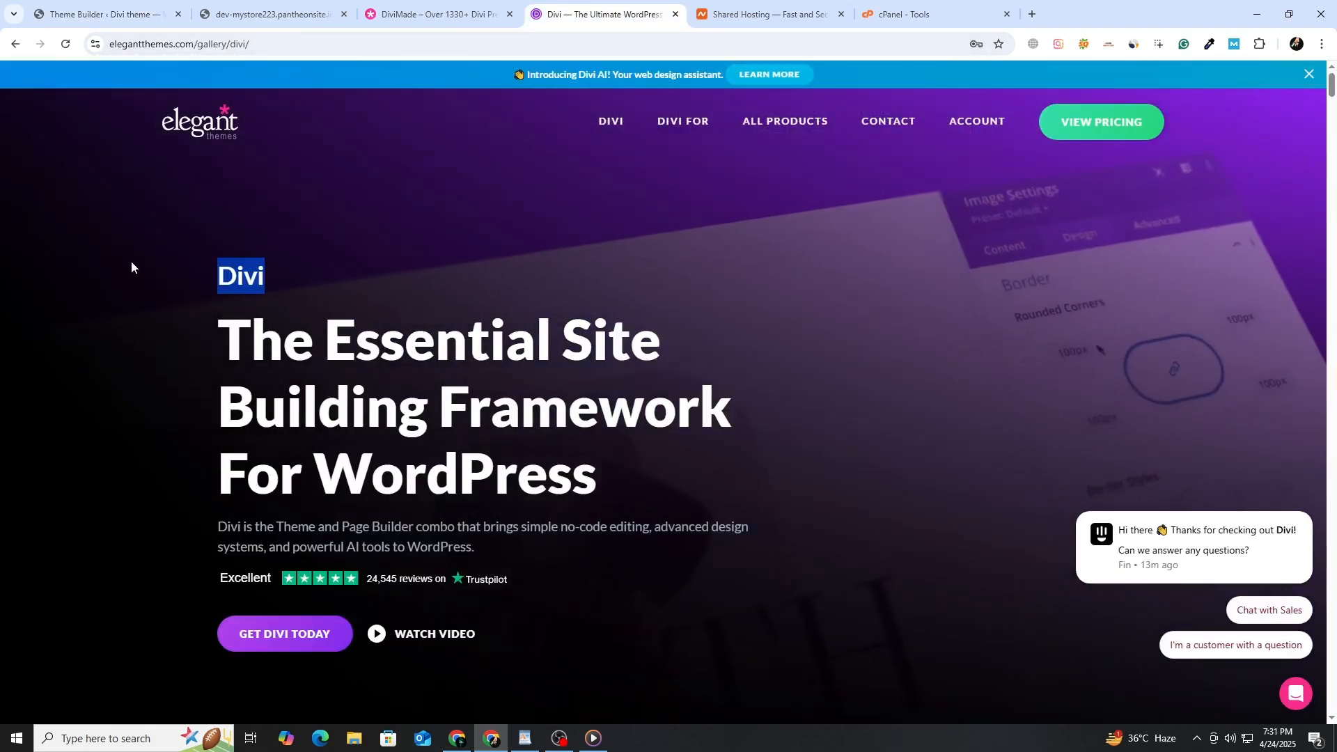
scroll(136, 268, down, 10)
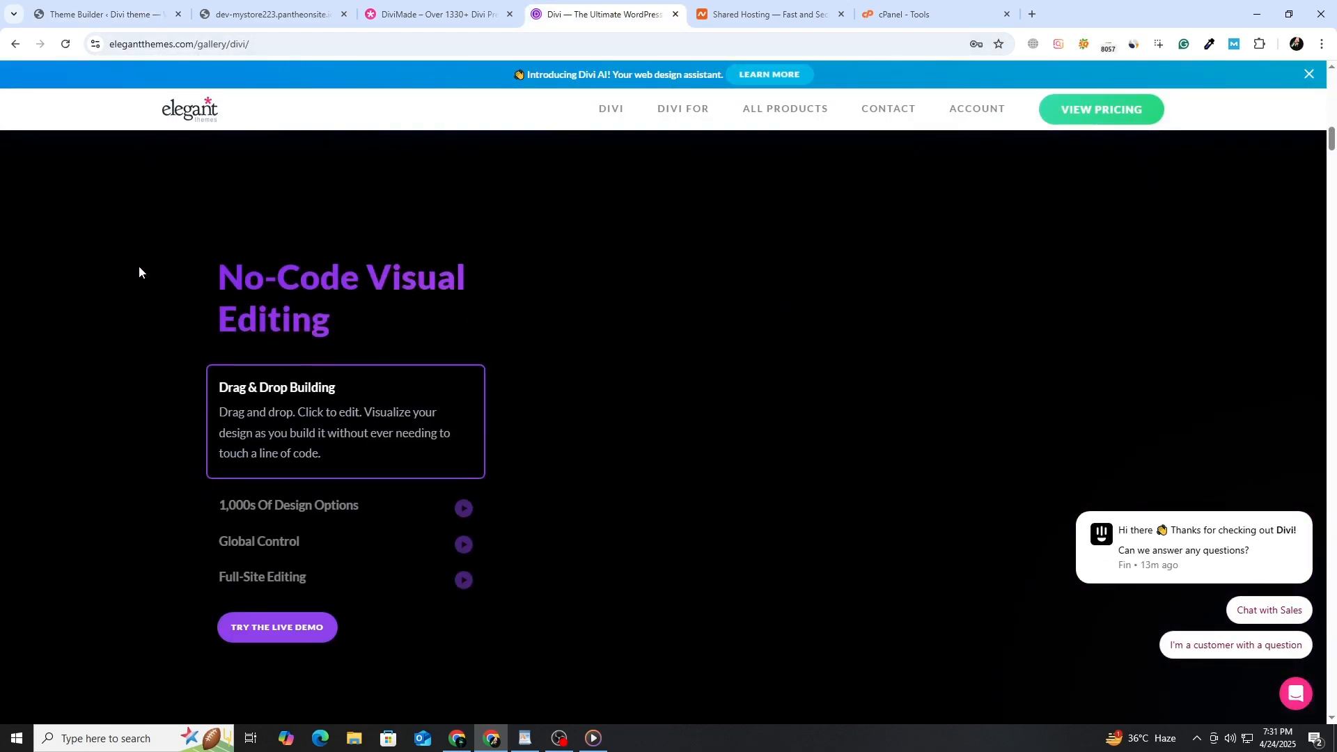
scroll(142, 267, down, 10)
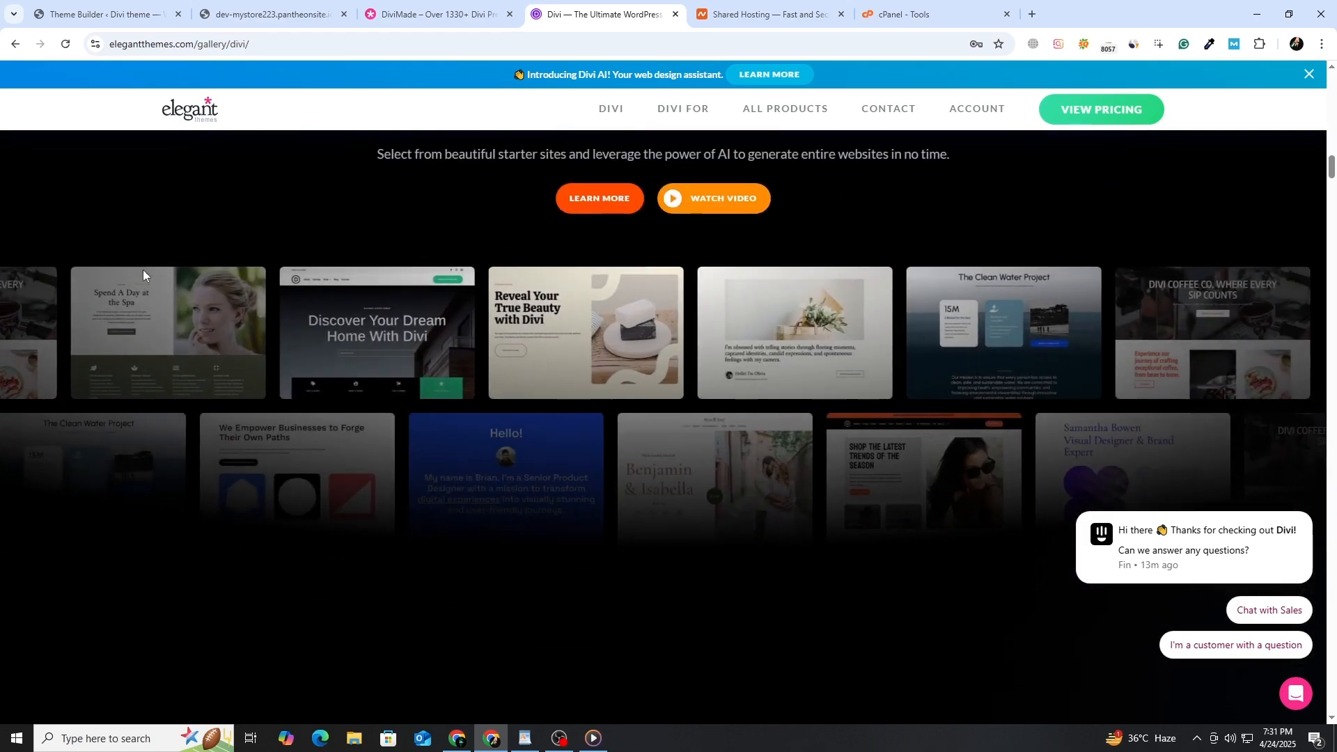
scroll(144, 269, down, 5)
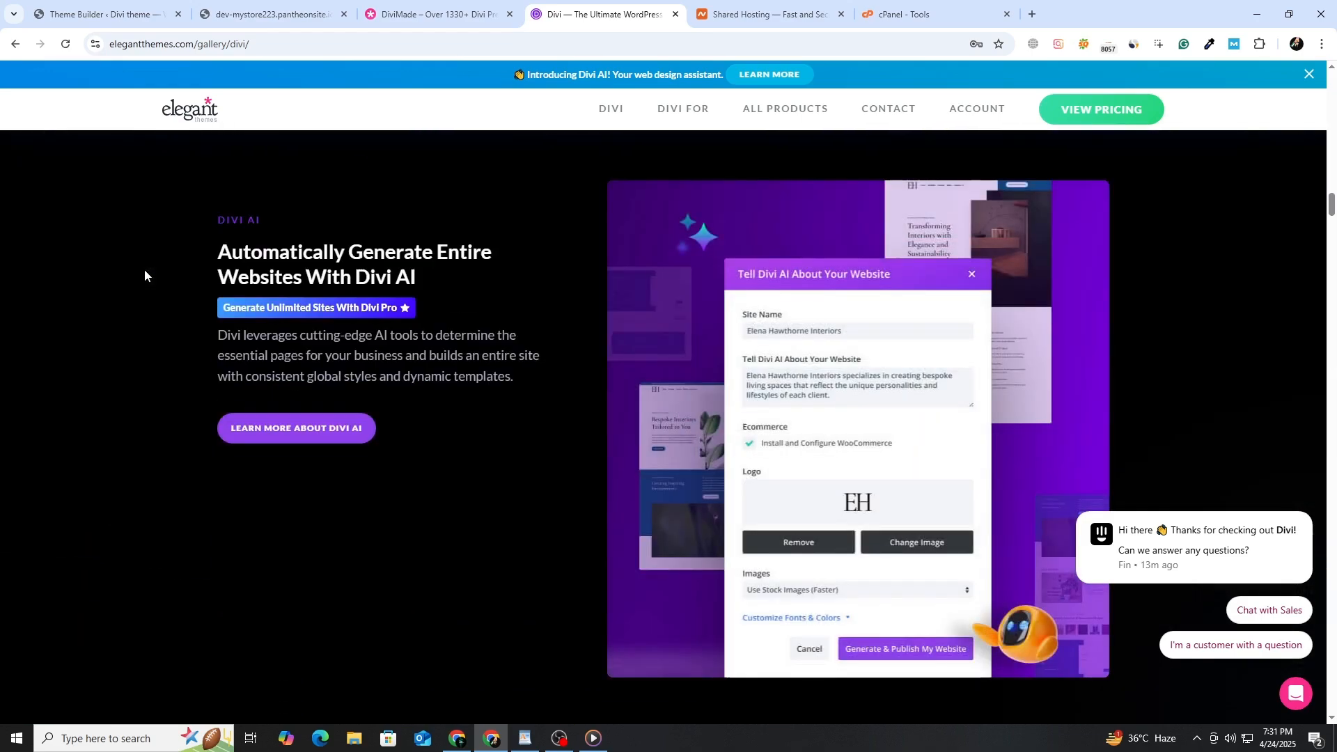
scroll(144, 269, down, 5)
scroll(144, 275, down, 15)
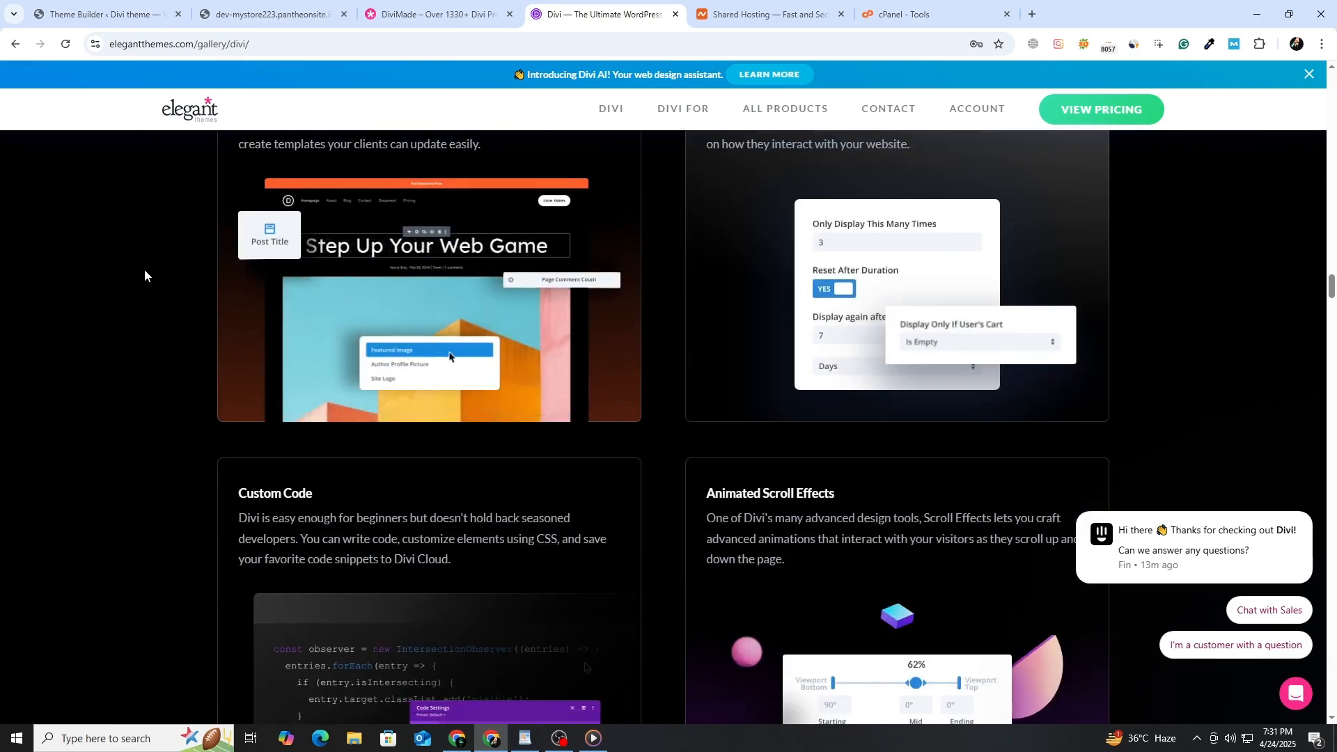
scroll(144, 275, down, 5)
scroll(144, 275, down, 6)
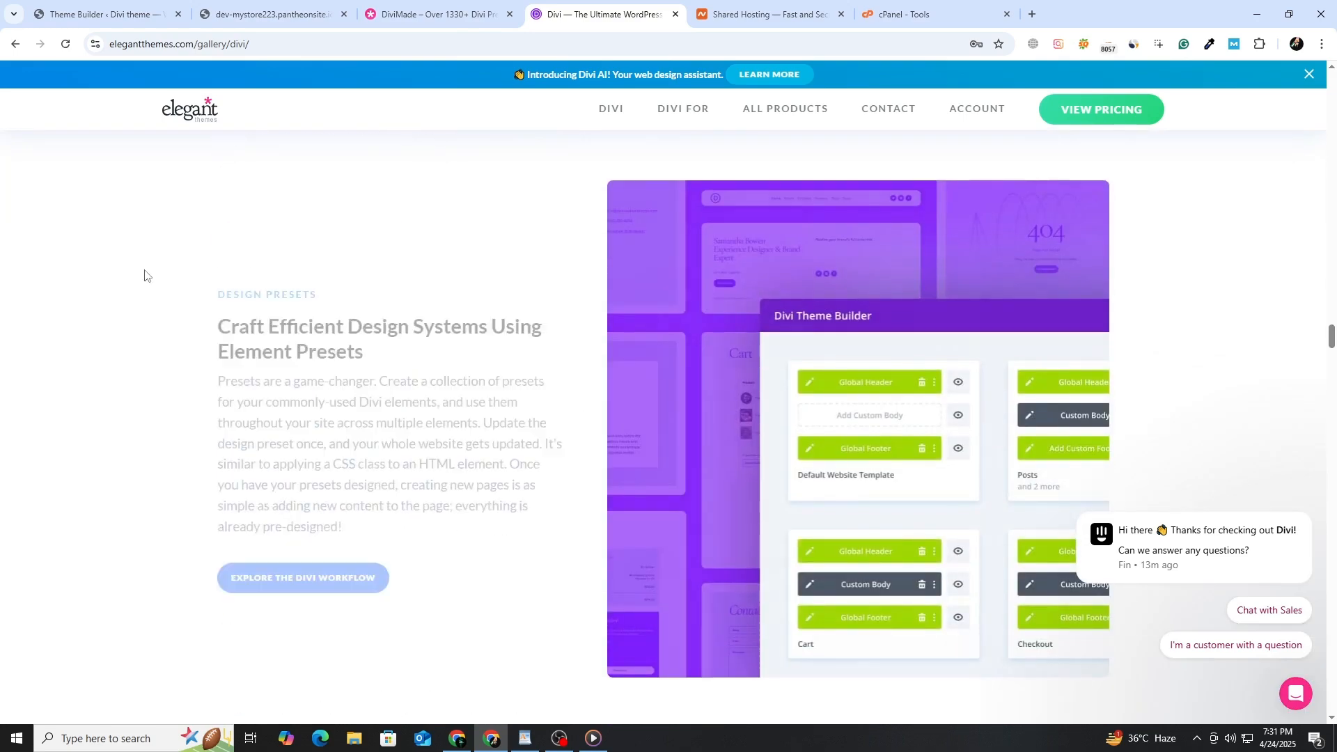
scroll(144, 275, down, 8)
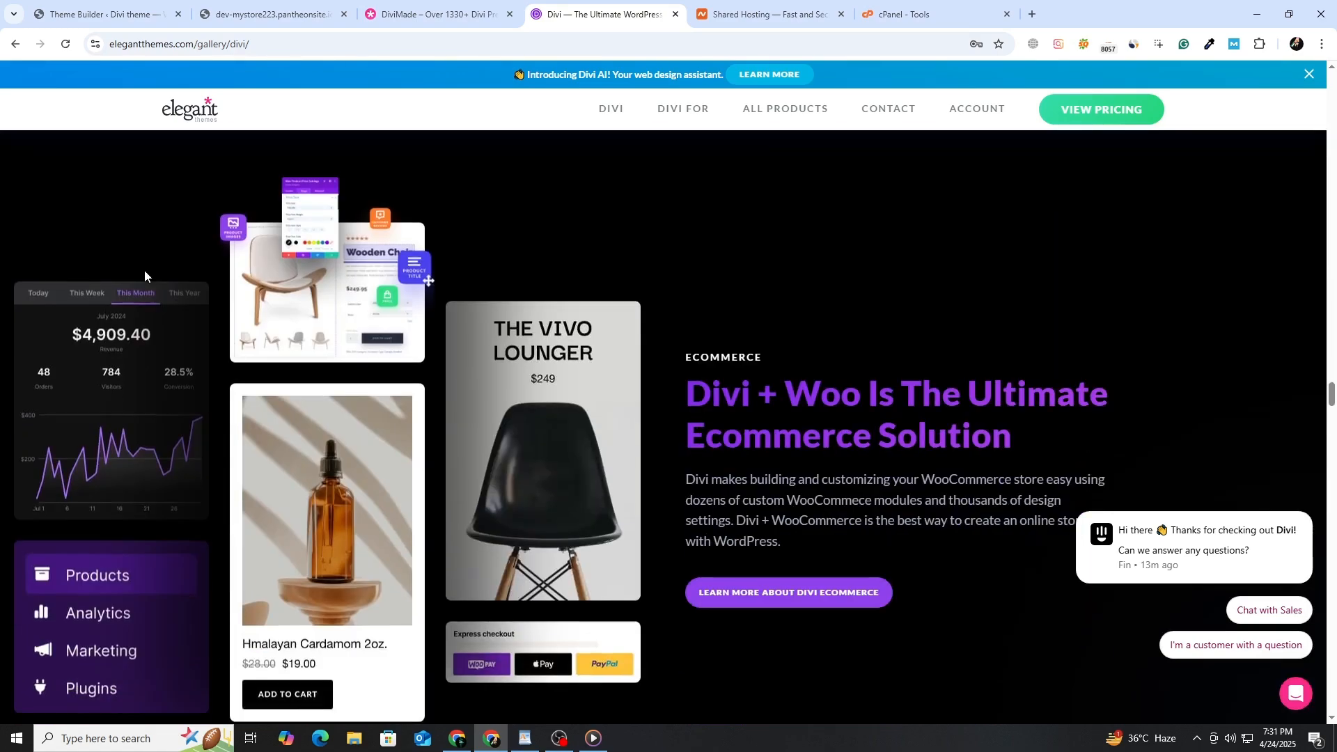